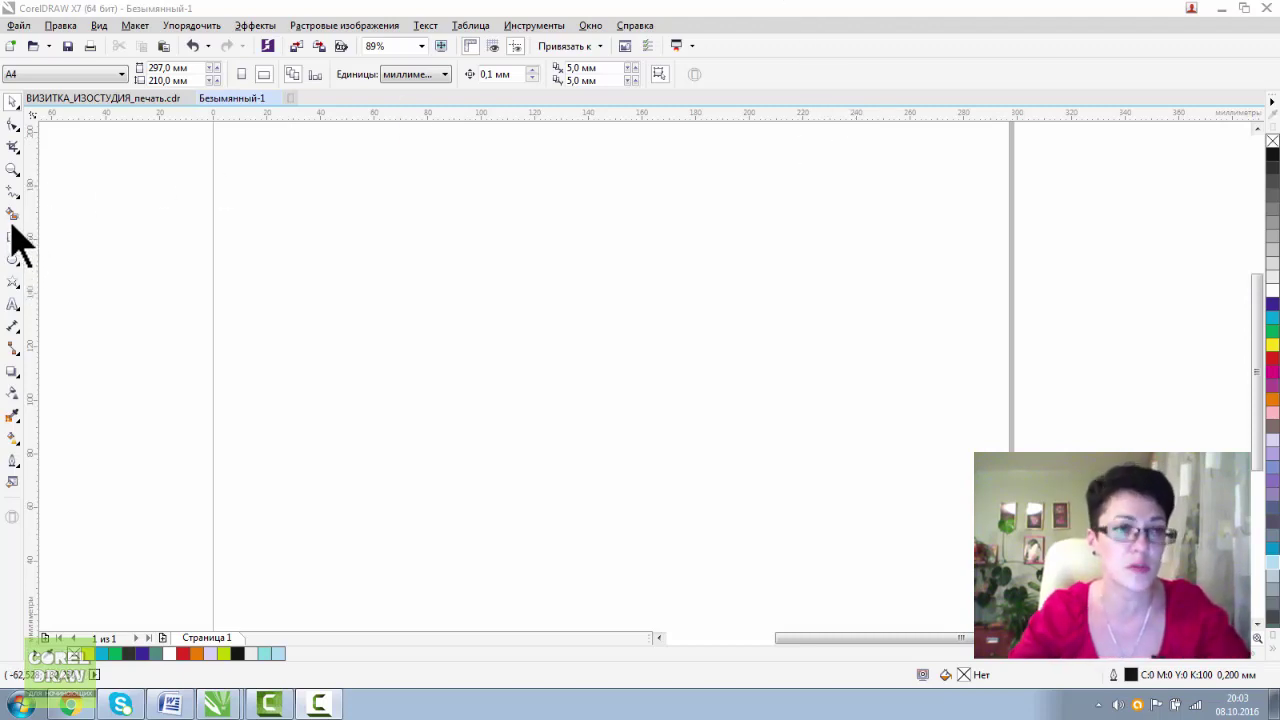
Draw a square about 39 mm wide and a circle about 39 mm across beside it on the page.
left_click(12, 237)
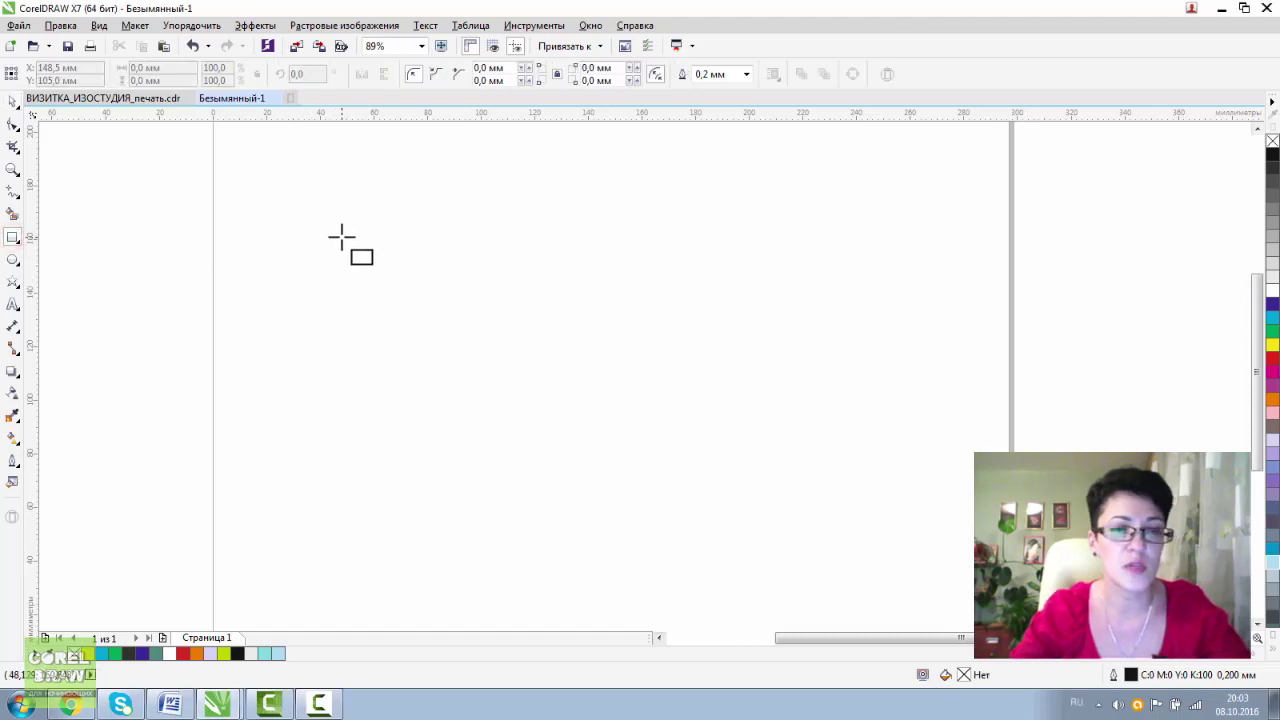
left_click_drag(341, 237, 446, 341)
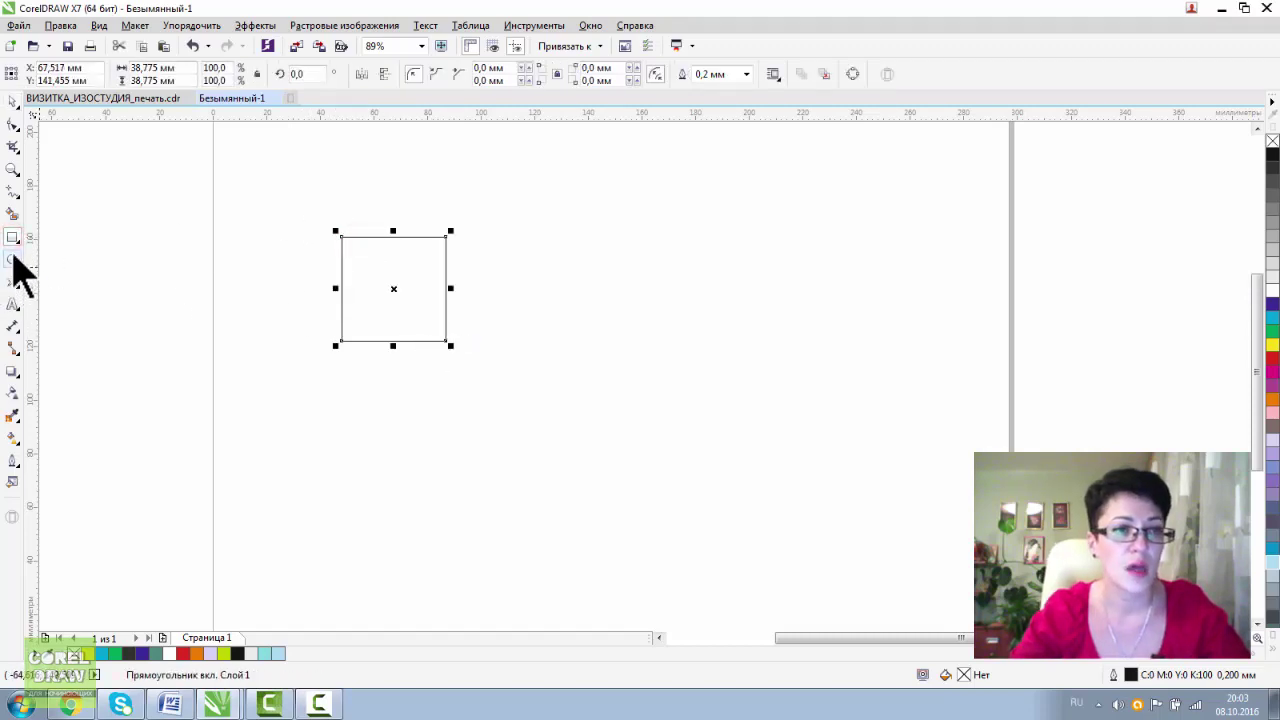
left_click(12, 259)
left_click_drag(716, 239, 822, 343)
Fill the square with cyan and the circle with green, and remove their outlines.
left_click(6, 99)
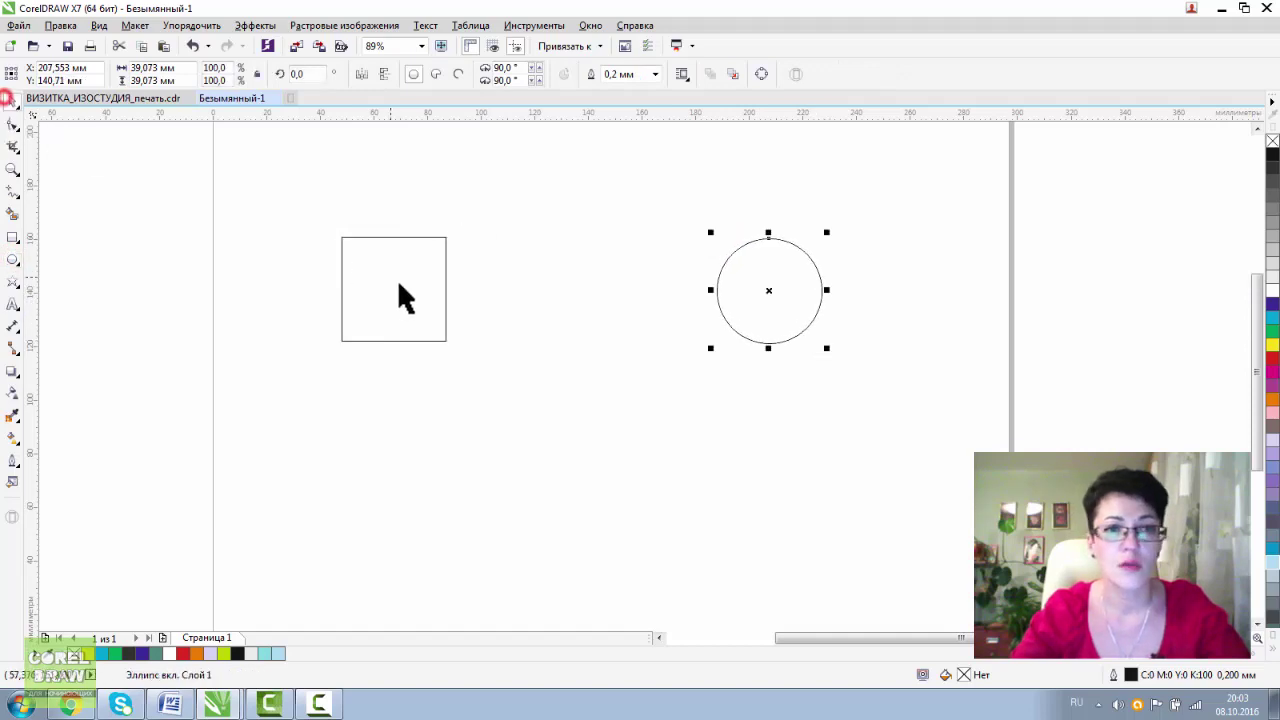
left_click(398, 283)
left_click(1272, 317)
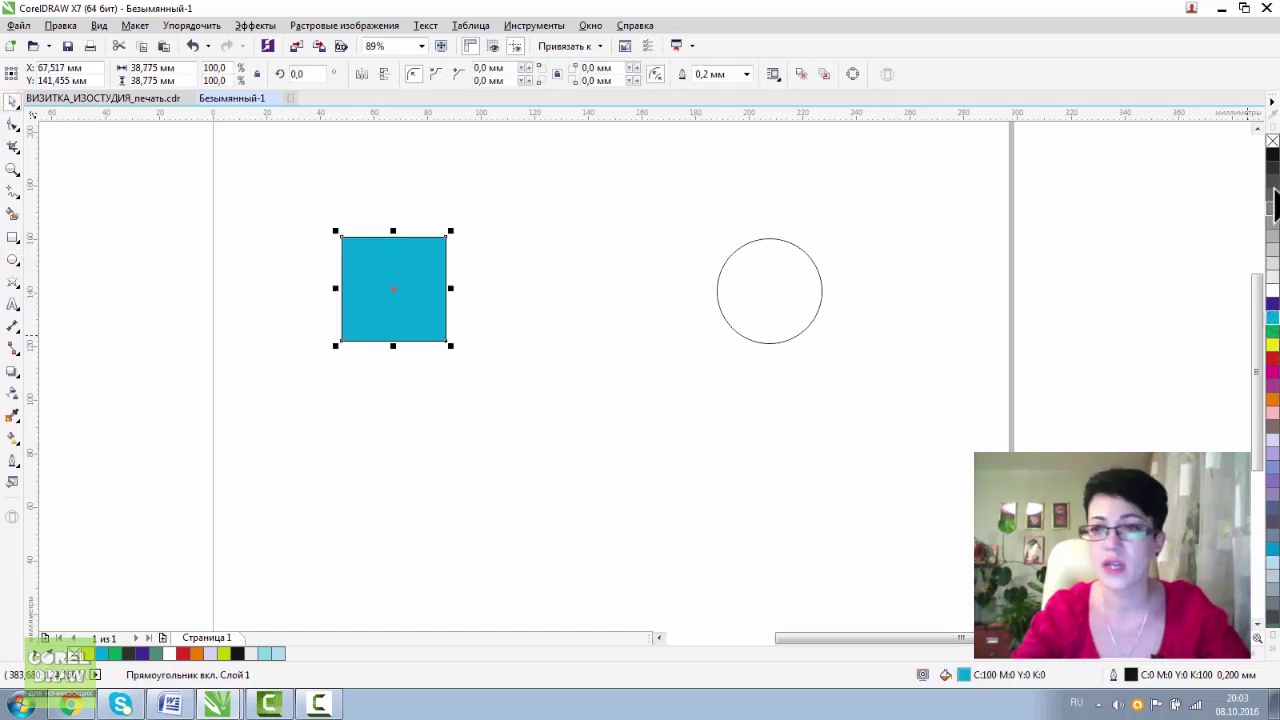
left_click(751, 288)
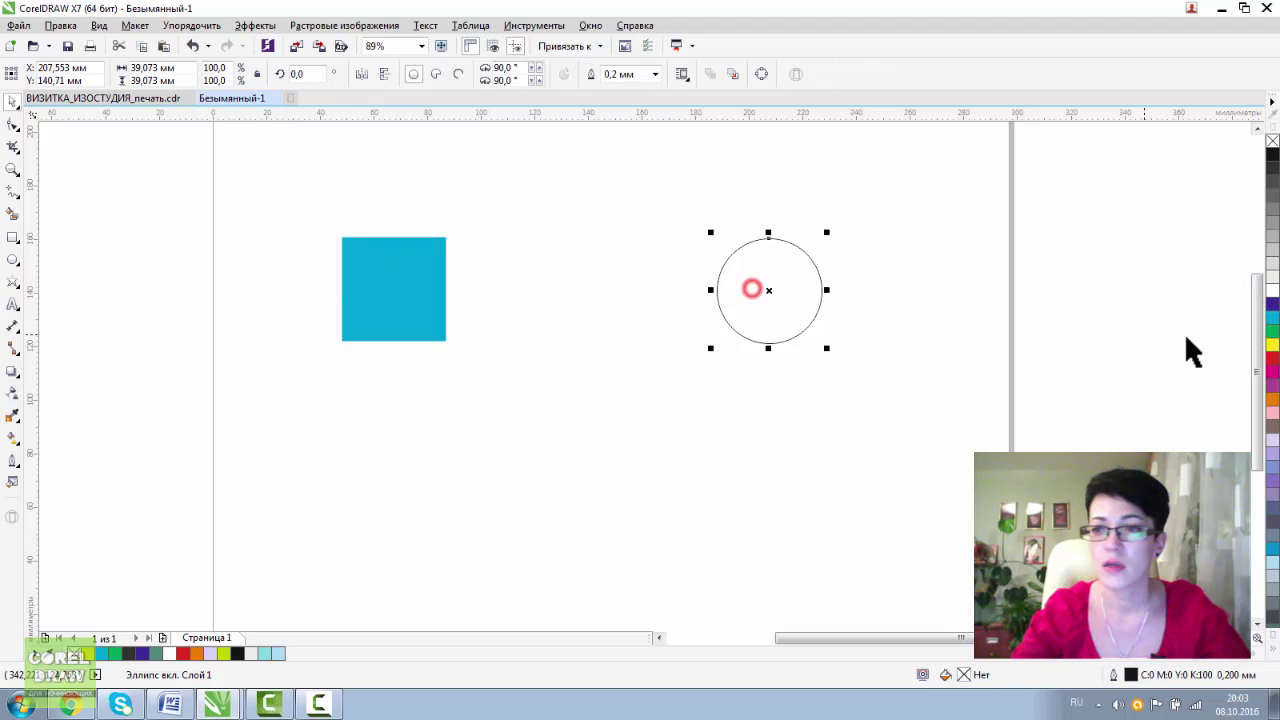
left_click(1272, 331)
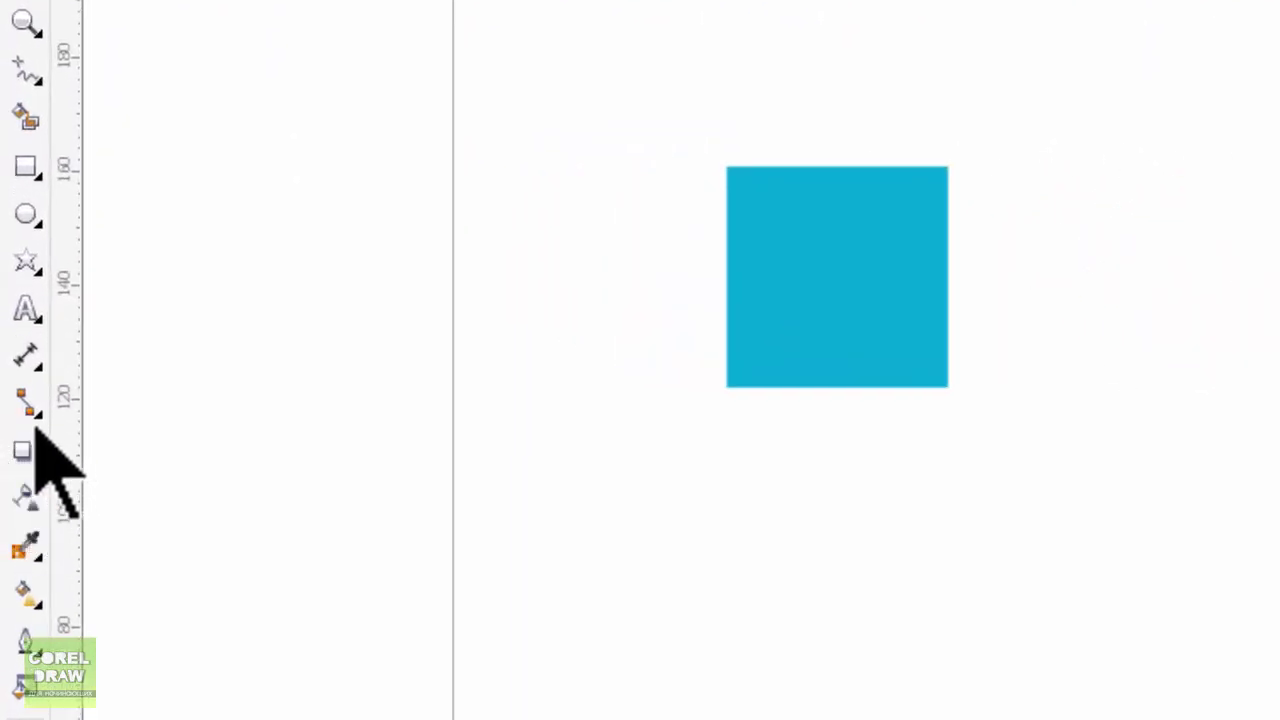
Add a drop shadow stretching horizontally to the right of the green circle and reduce its opacity to 31.
left_click(18, 452)
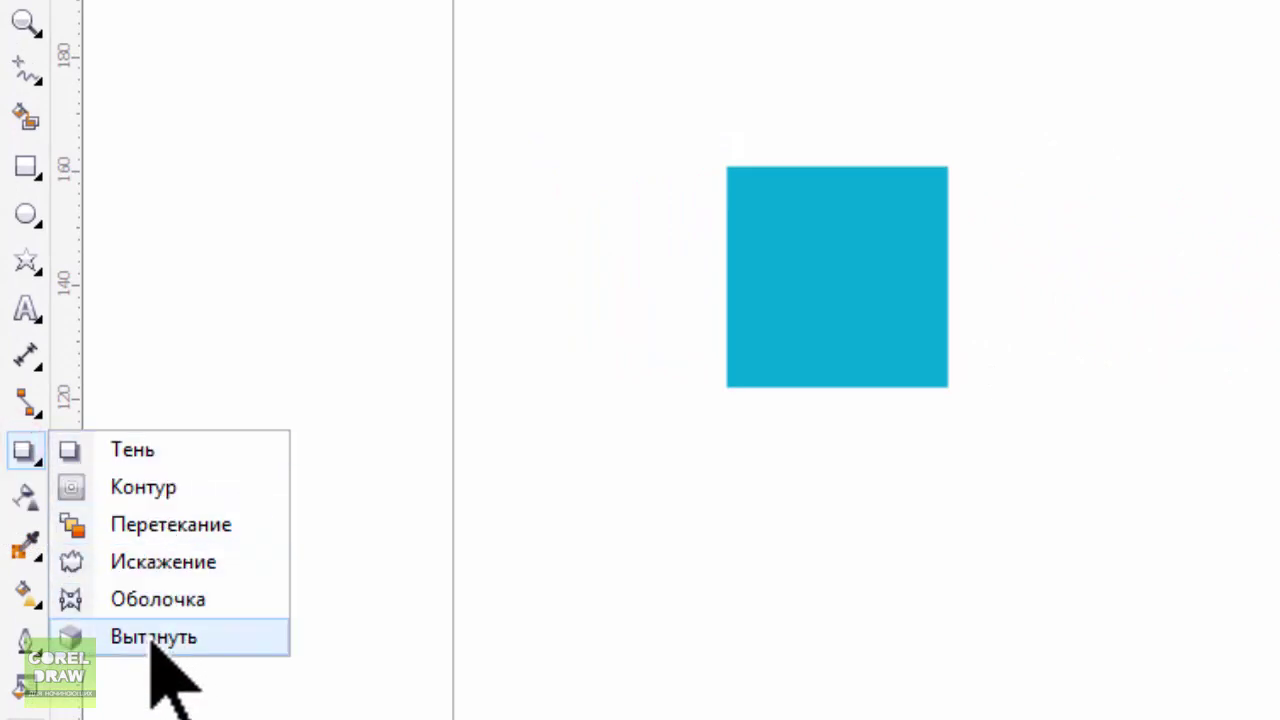
left_click(134, 449)
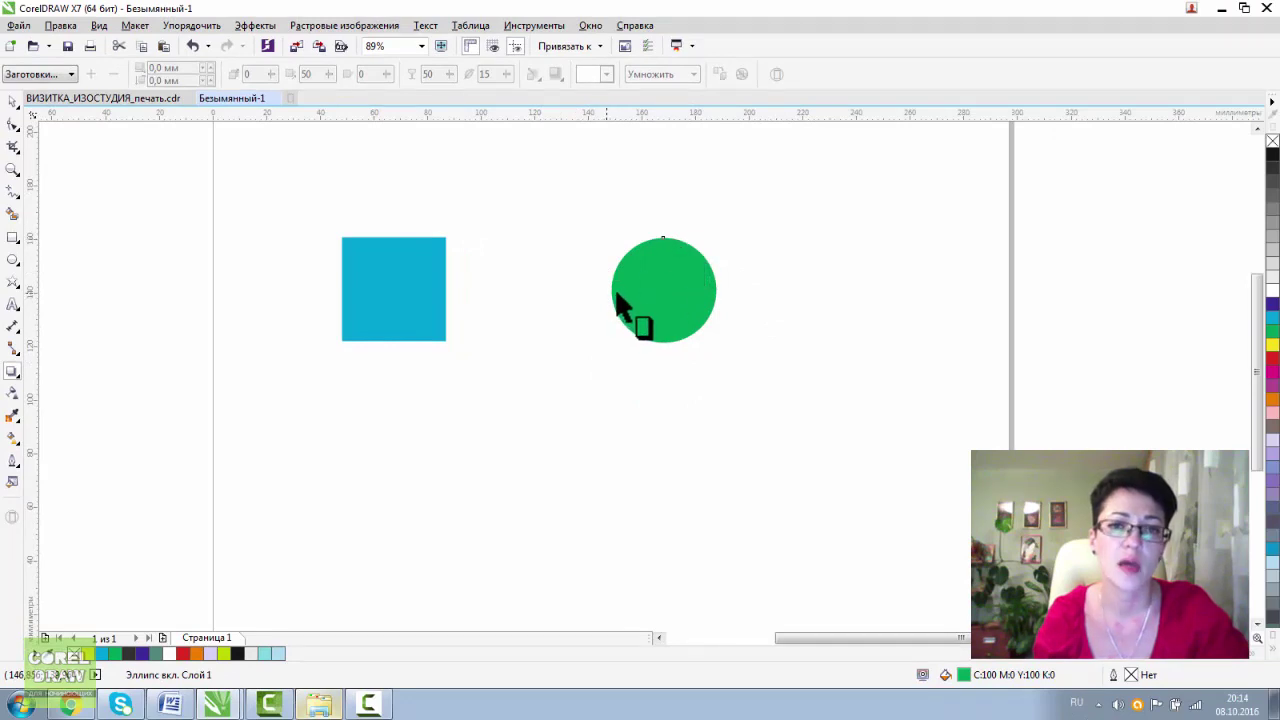
left_click_drag(616, 290, 1063, 297)
left_click_drag(920, 283, 854, 285)
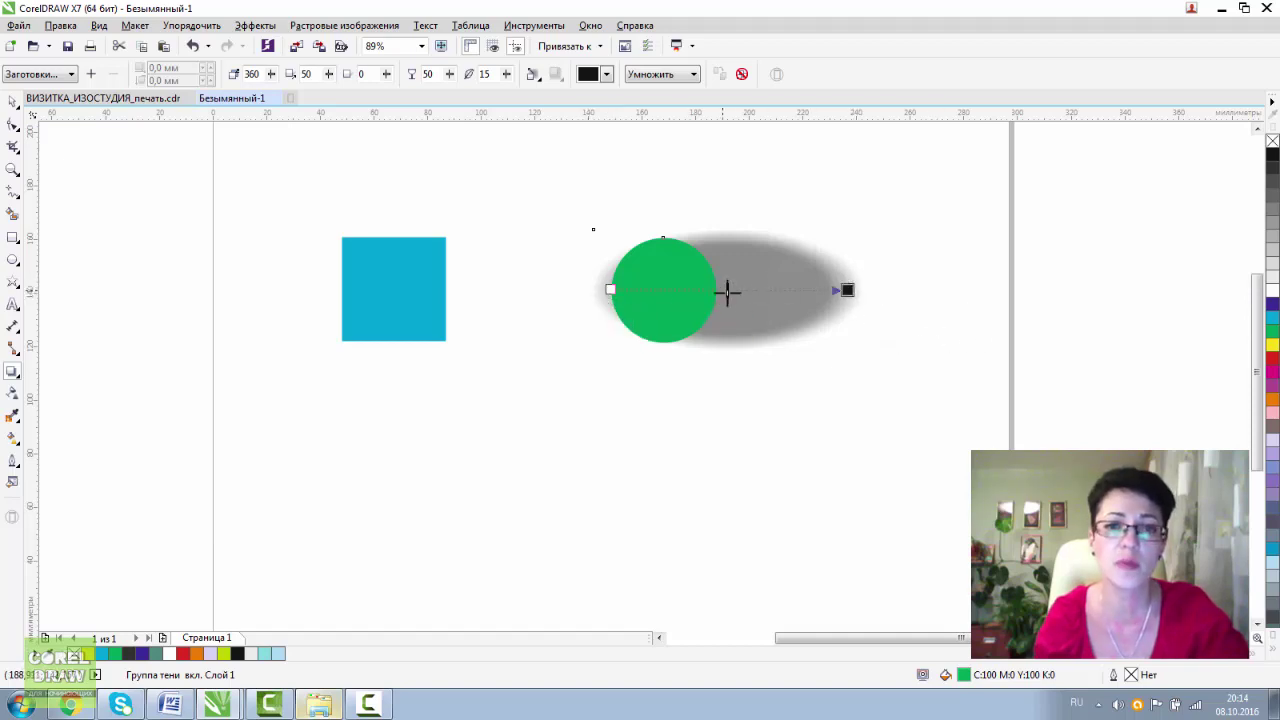
left_click_drag(727, 290, 783, 290)
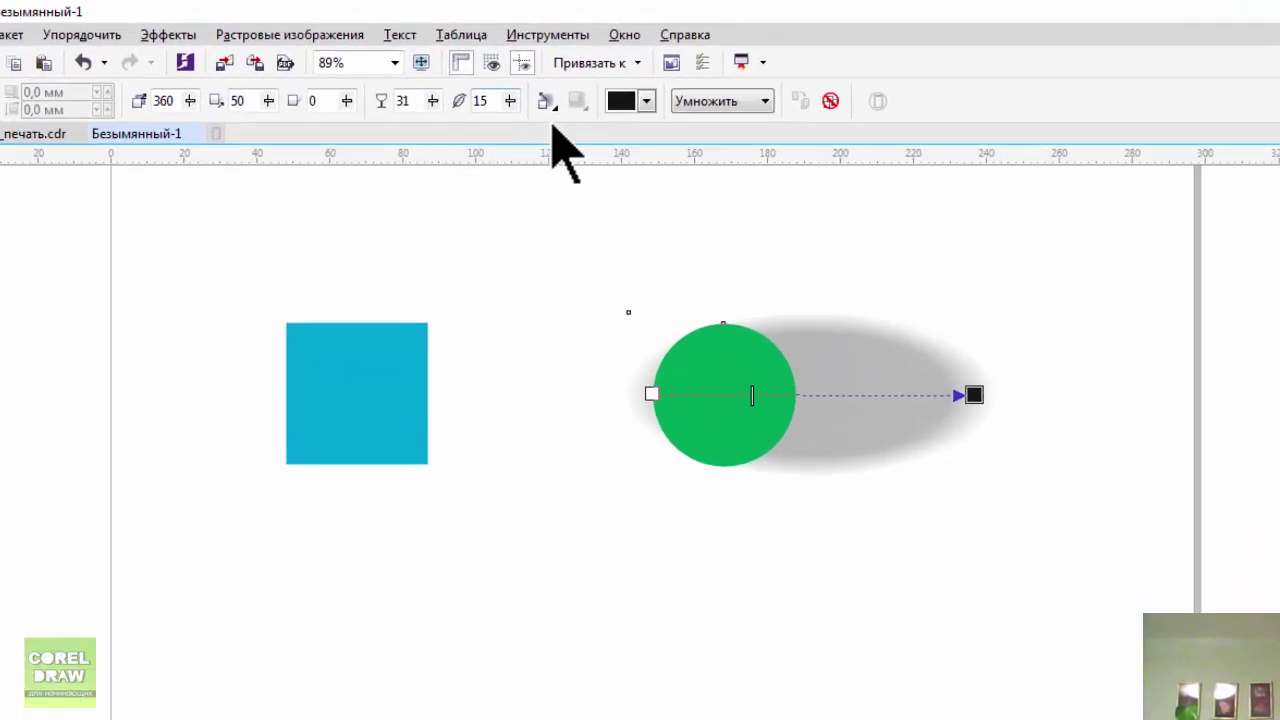
Try the Внутри and Снаружи feathering directions on the circle's shadow and restore Усредненное.
left_click(548, 101)
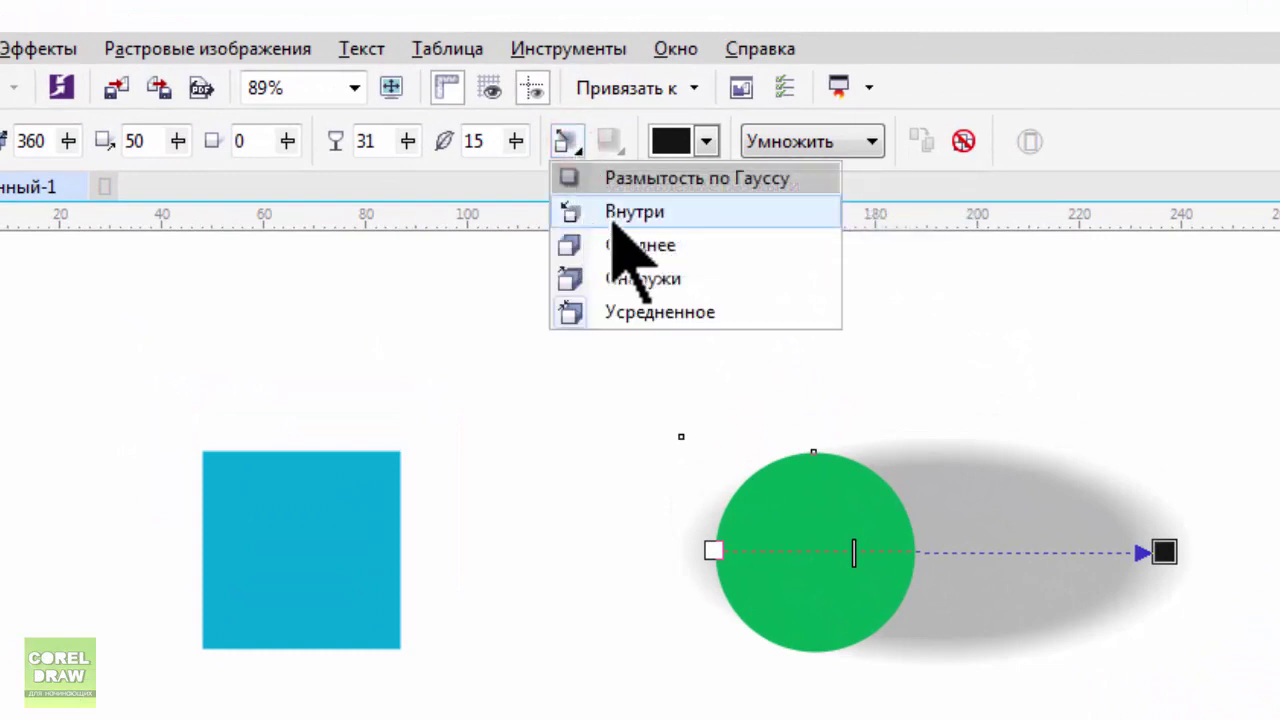
left_click(620, 212)
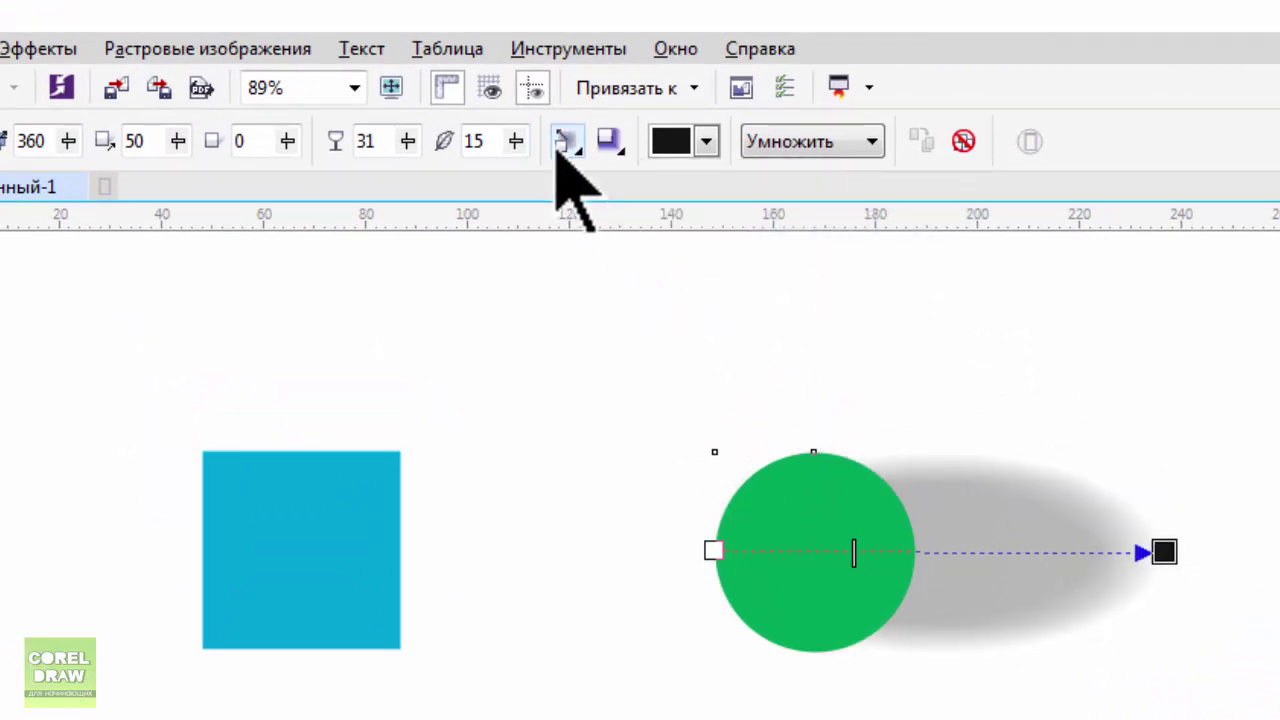
left_click(563, 143)
left_click(592, 278)
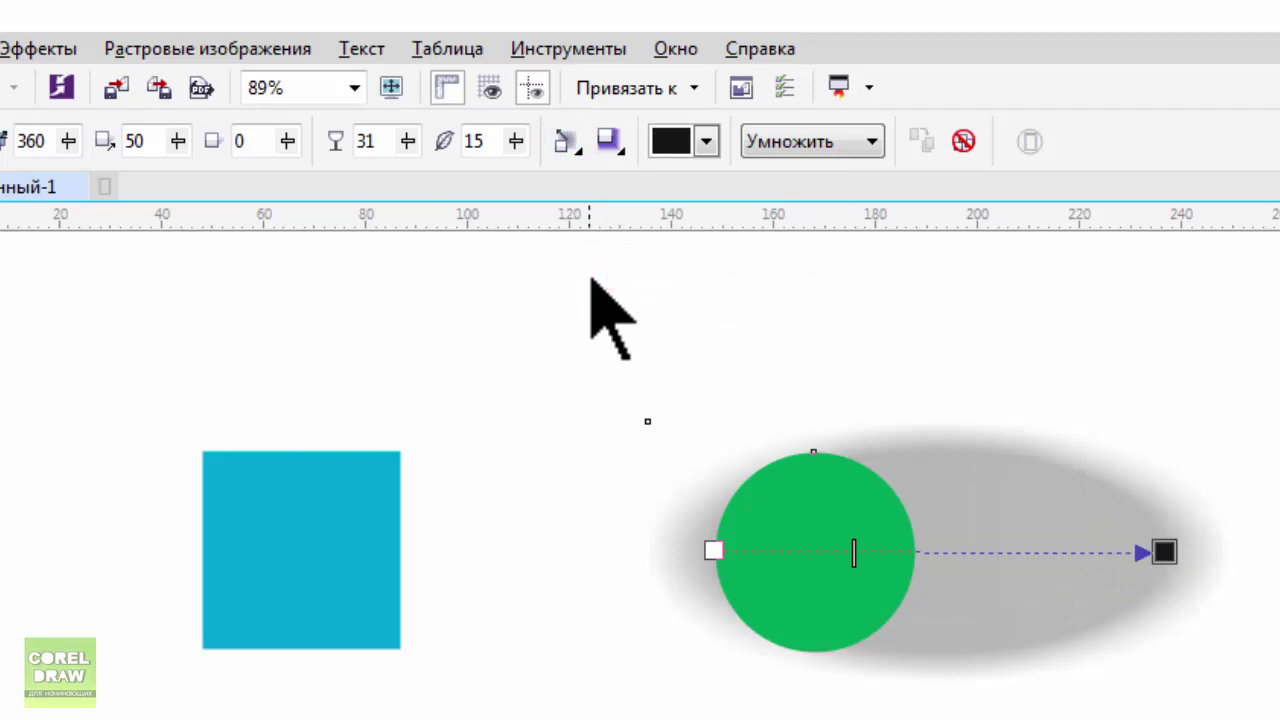
left_click(570, 143)
left_click(628, 312)
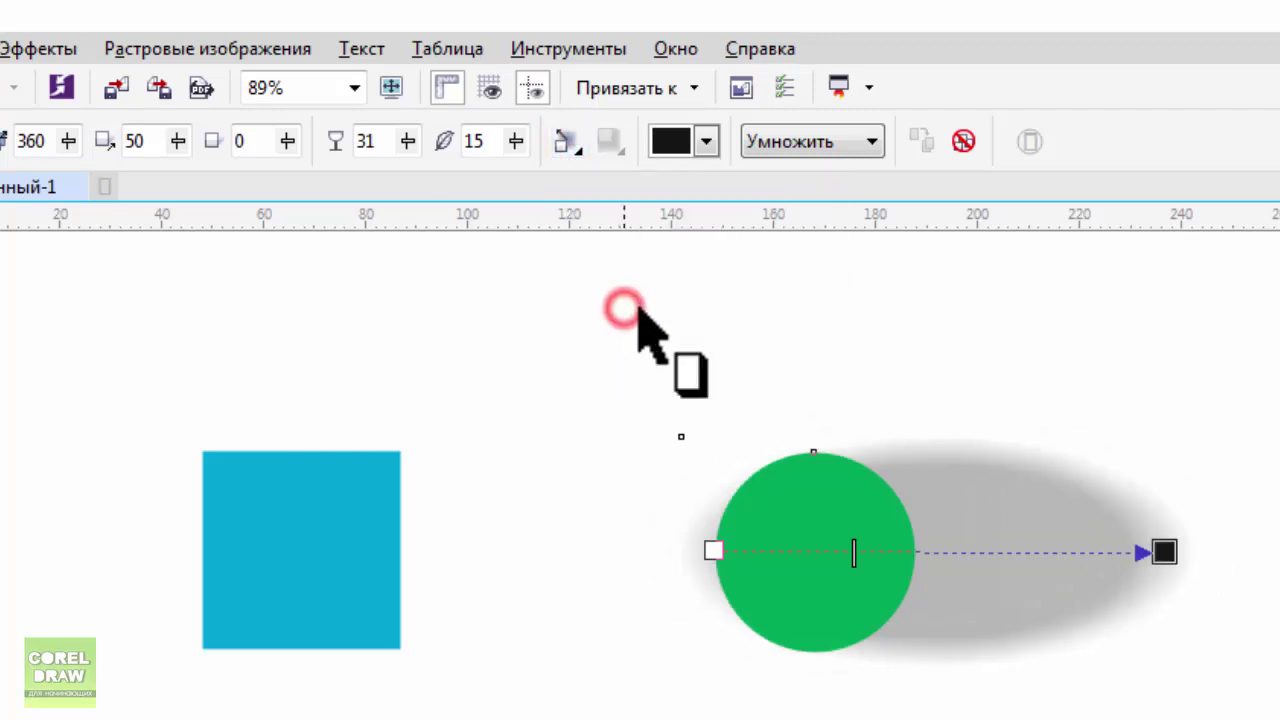
Try dark blue and lime green as the colour of the circle's shadow.
left_click(706, 141)
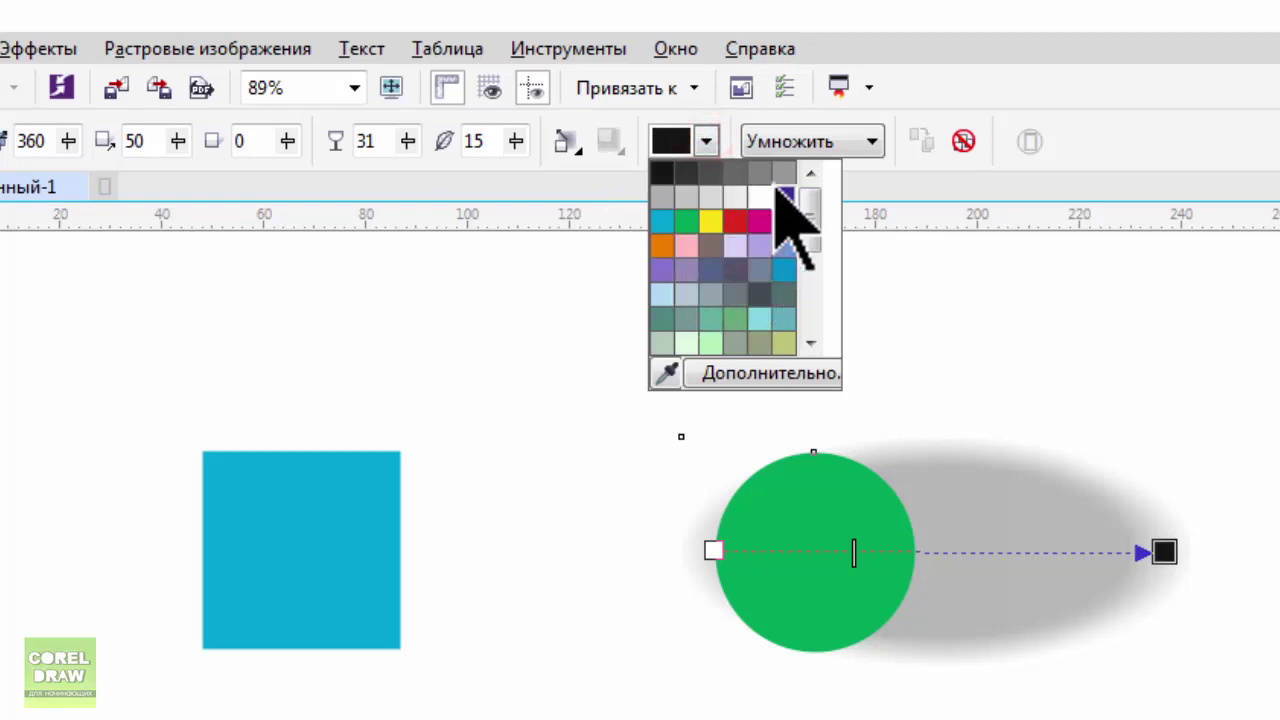
left_click(785, 198)
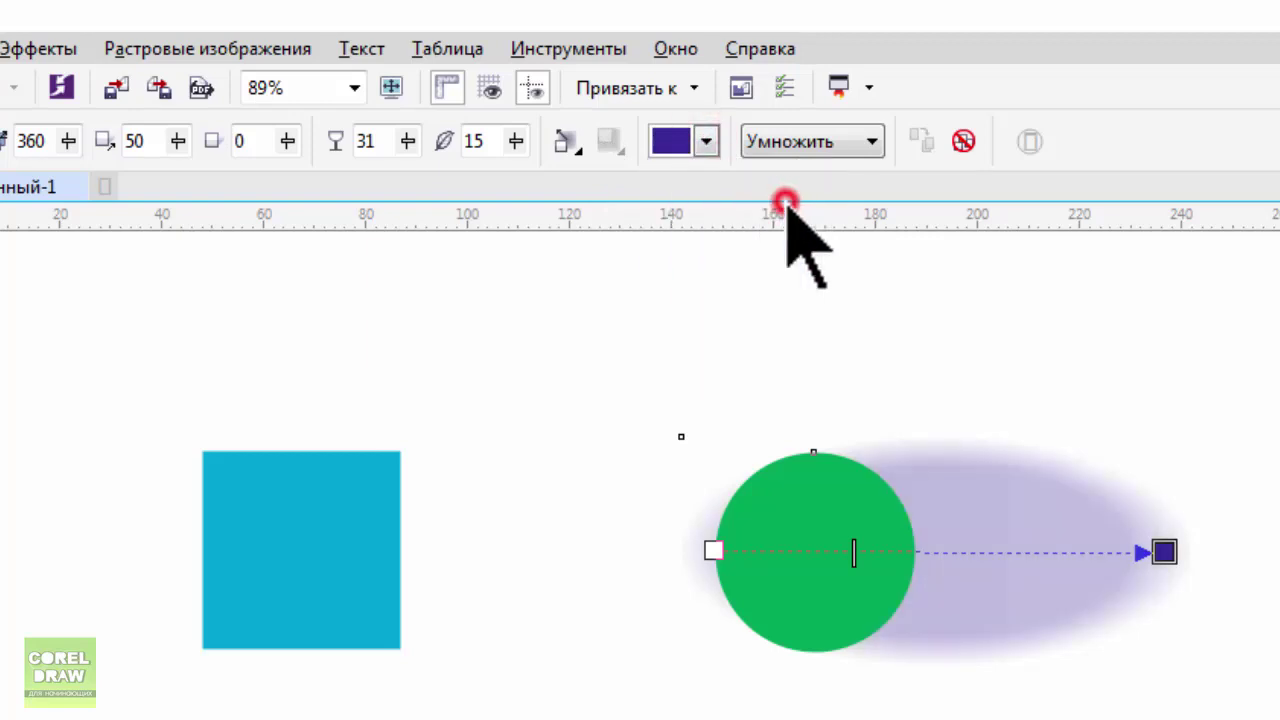
left_click(706, 141)
left_click(681, 342)
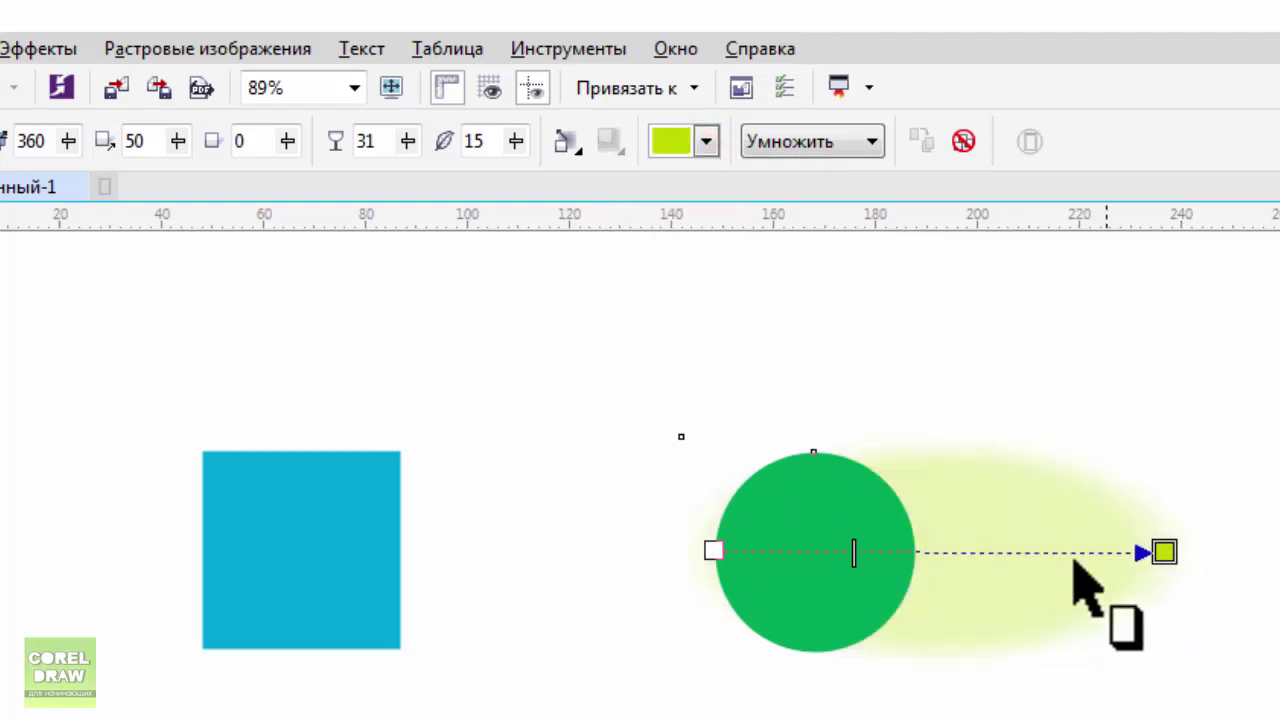
Raise the circle's shadow opacity to 61 and set the shadow colour to black.
left_click_drag(855, 552, 986, 552)
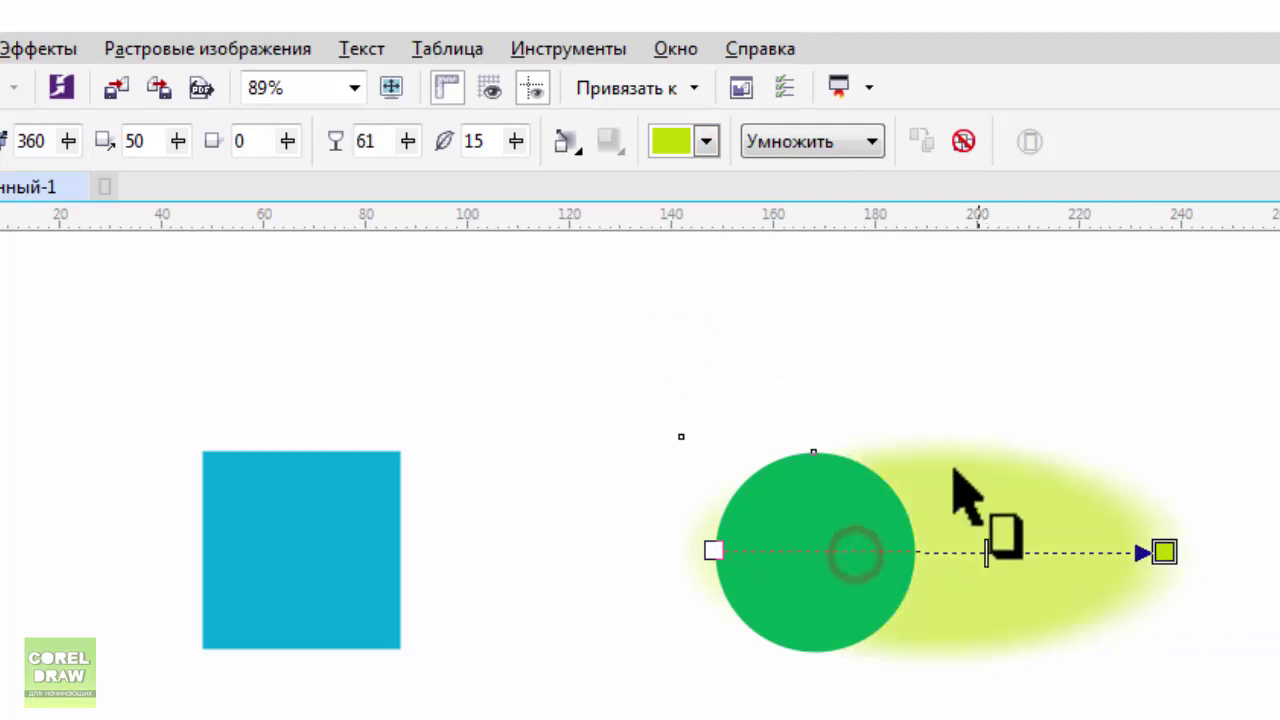
left_click(706, 141)
left_click_drag(809, 270, 678, 185)
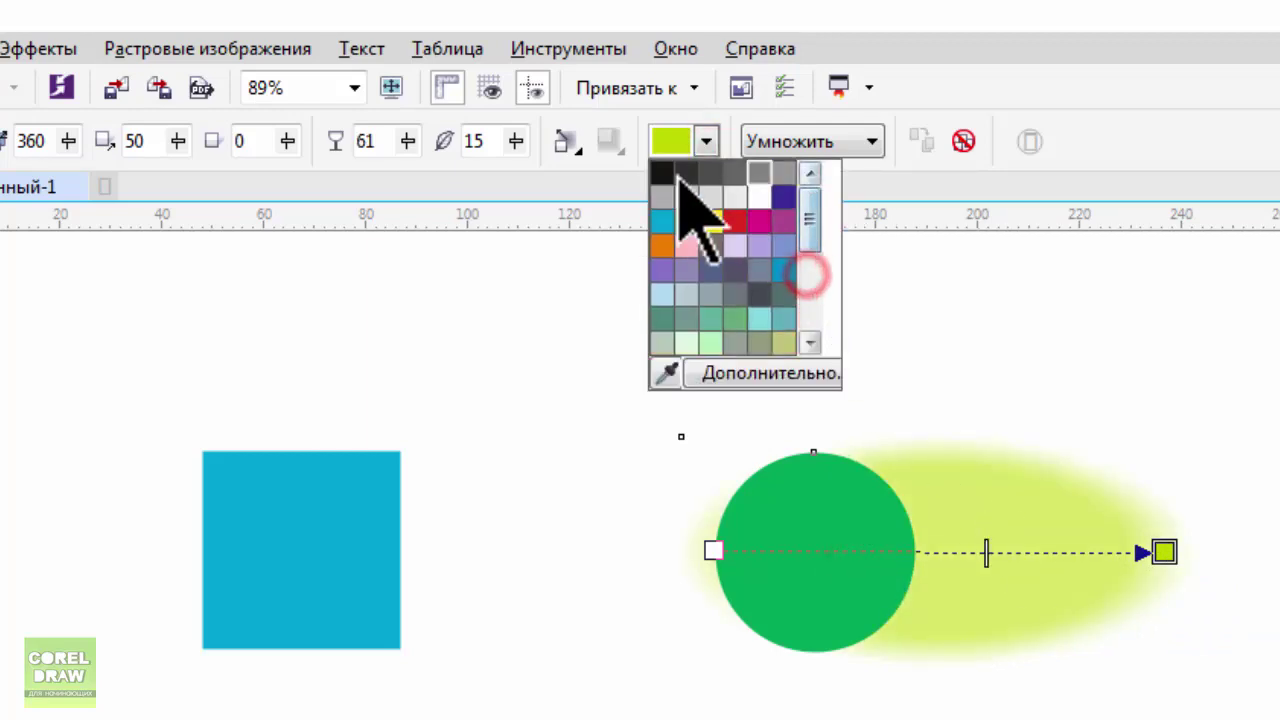
left_click(663, 172)
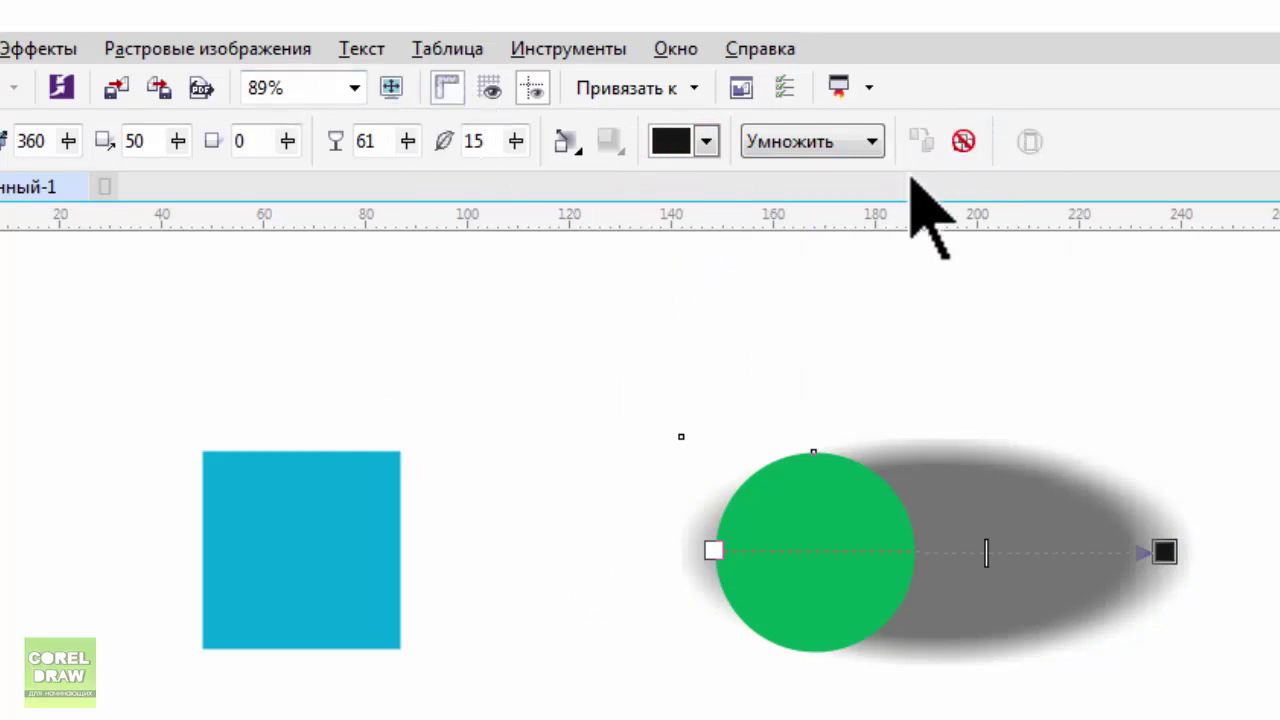
Clear the drop shadow from the circle and undo the removal.
left_click(963, 141)
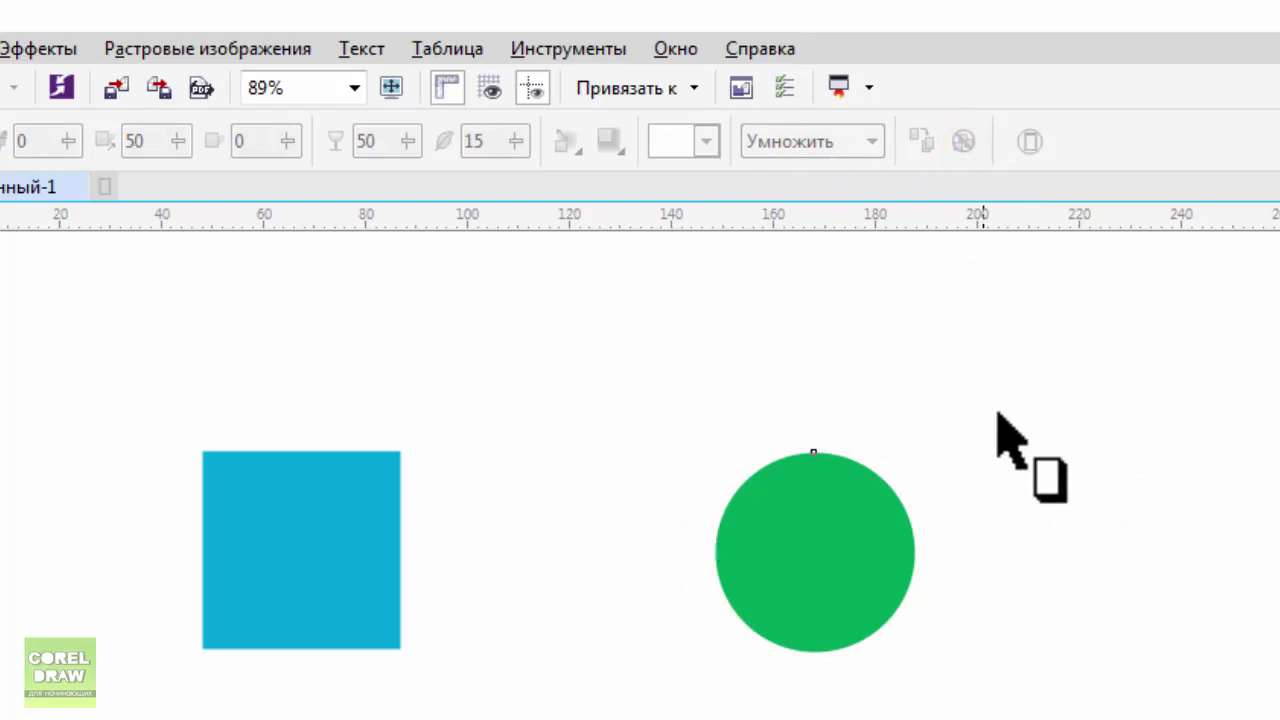
left_click(0, 86)
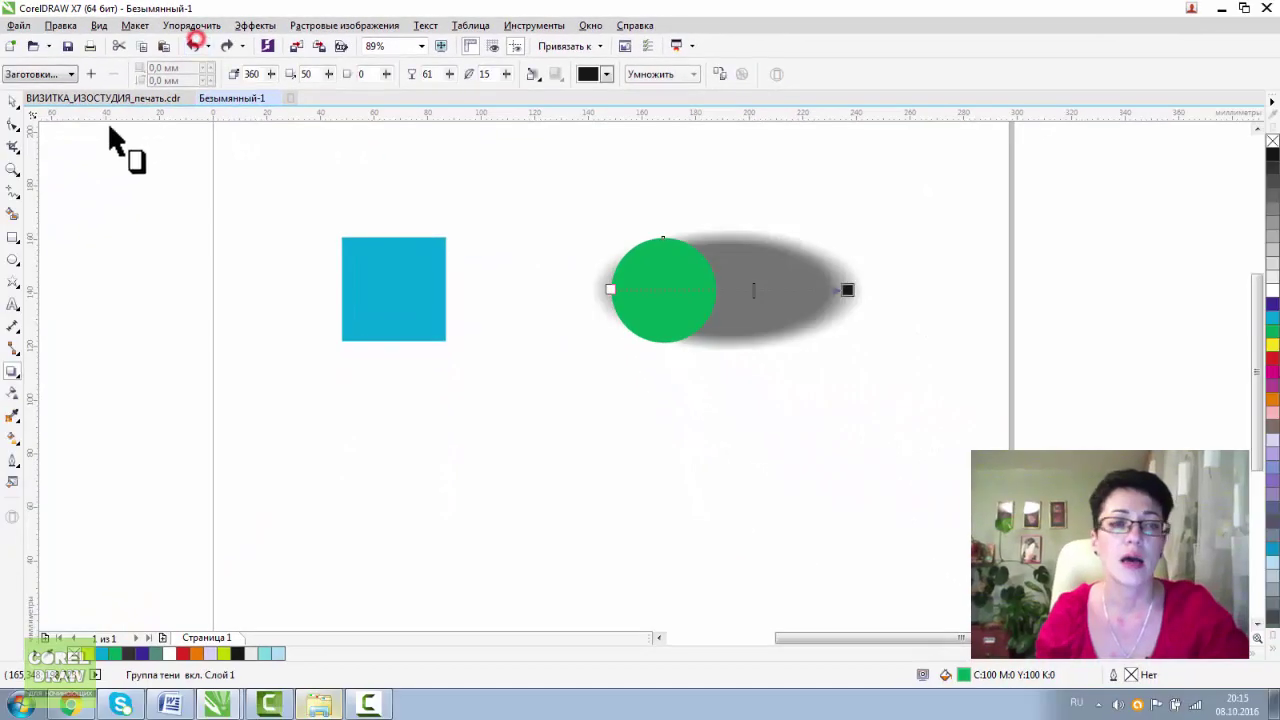
Duplicate the square and the shadowed circle together about 75 mm straight below the originals, and deselect everything.
left_click(12, 101)
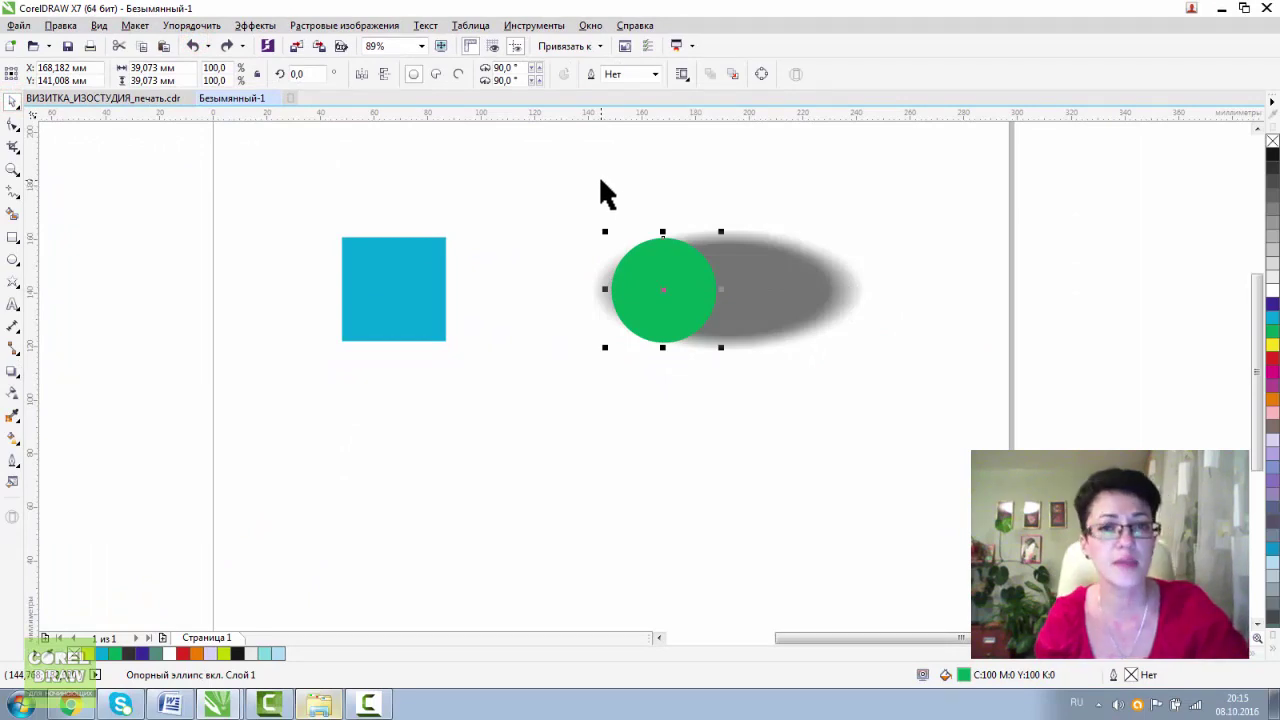
key("ctrl+a")
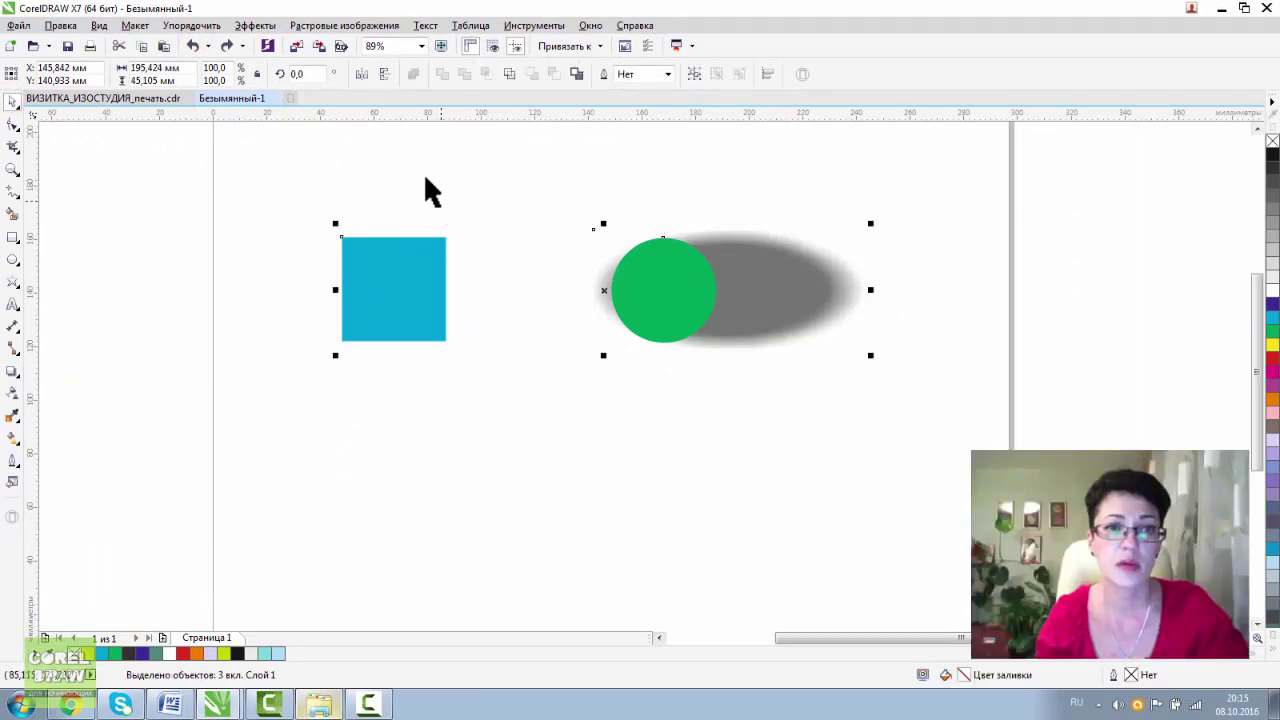
left_click_drag(742, 272, 749, 473)
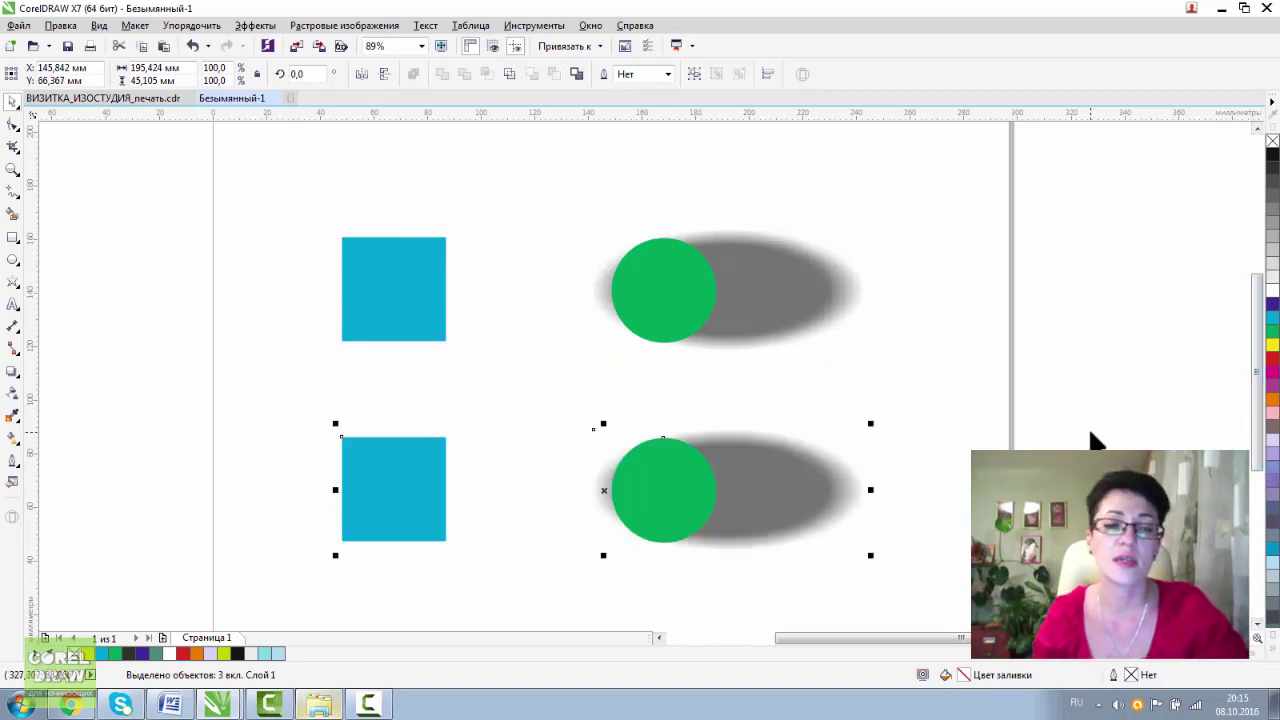
left_click(1035, 374)
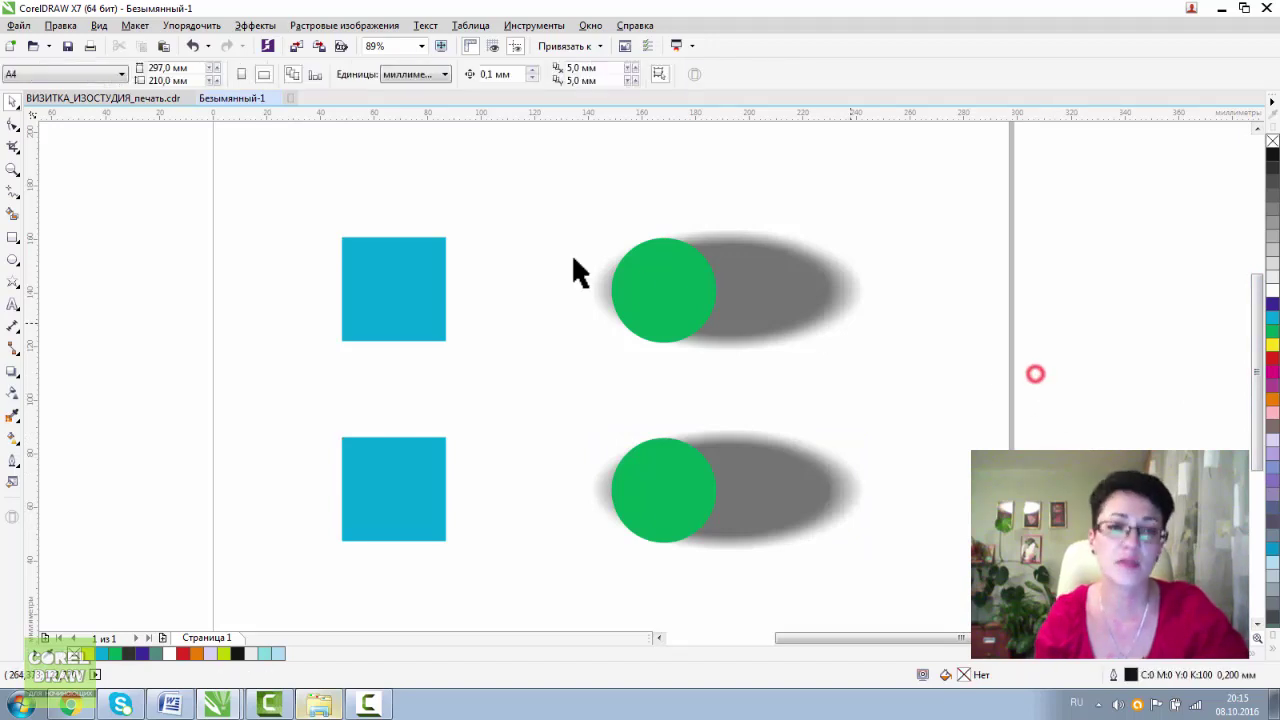
Copy the shadow effect from the upper circle's shadow onto the upper blue square.
left_click(391, 271)
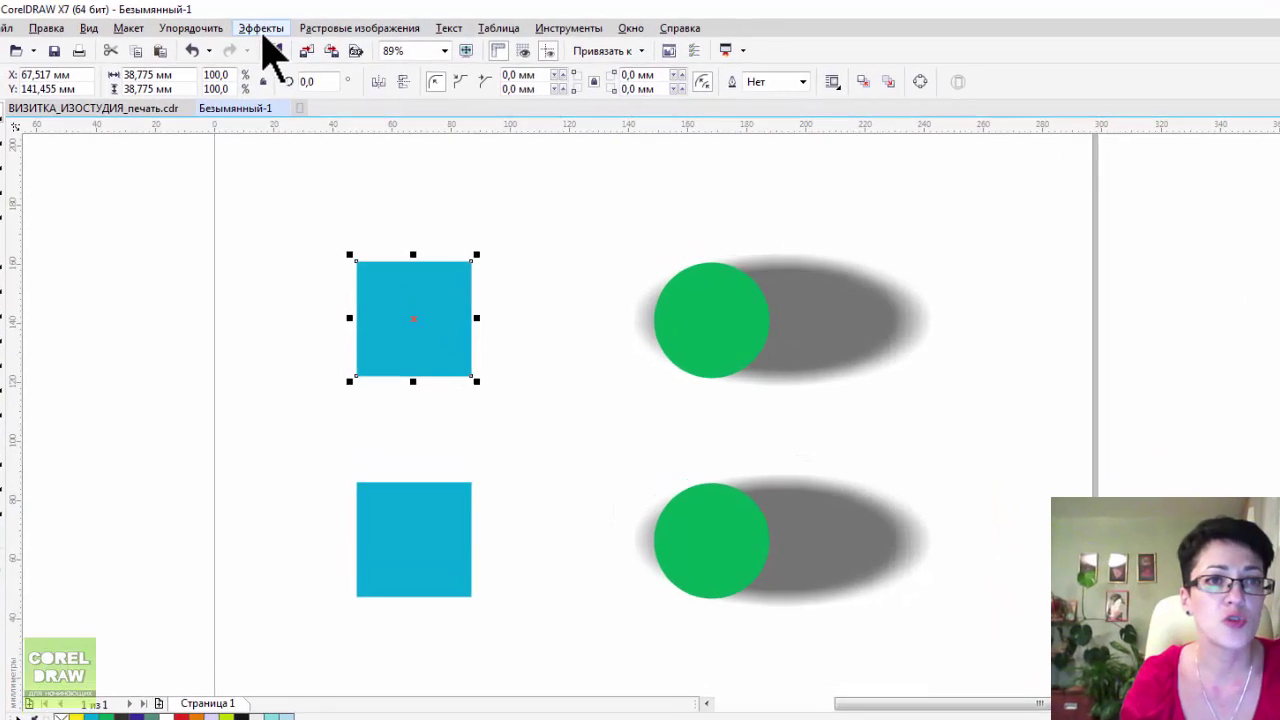
left_click(268, 33)
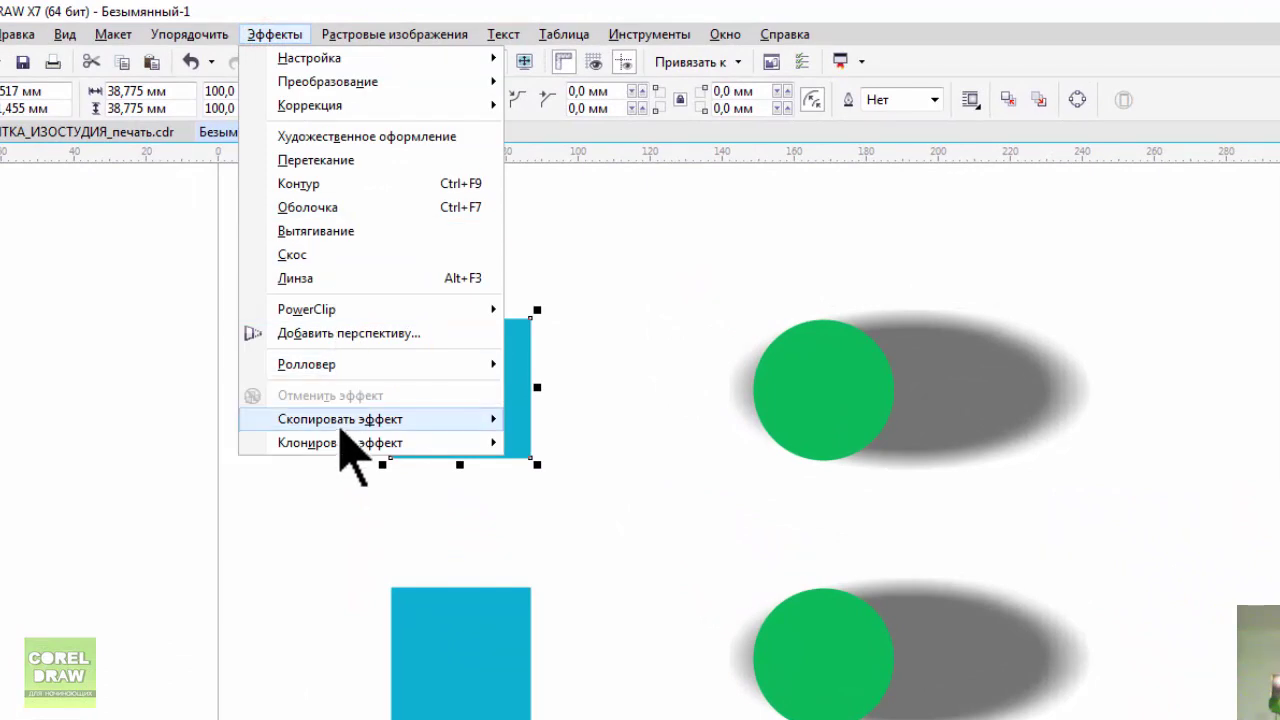
mouse_move(333, 408)
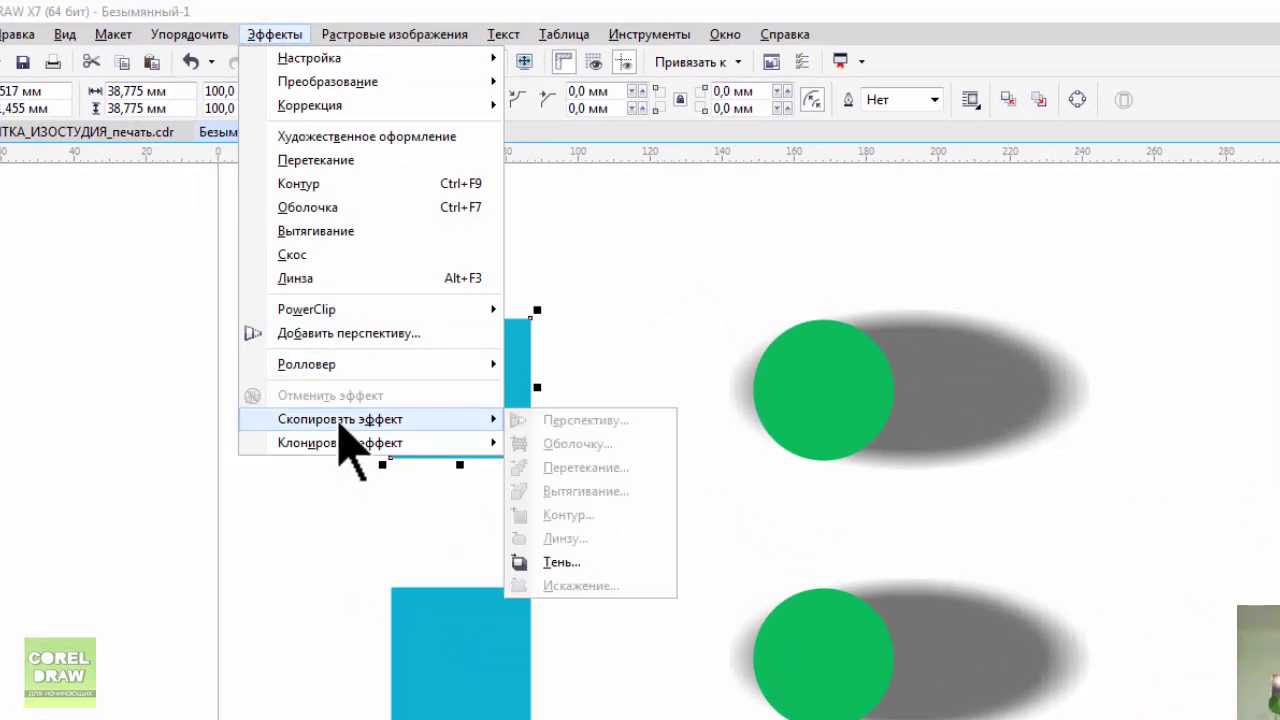
left_click(560, 563)
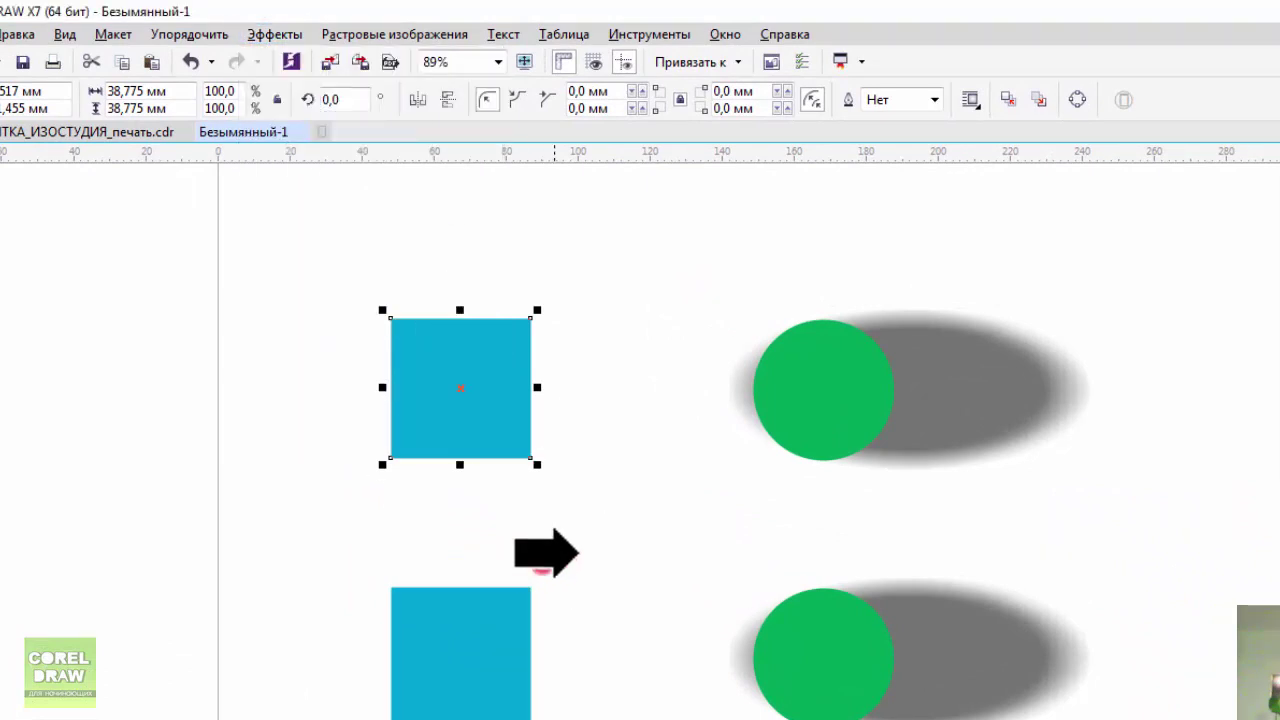
left_click(938, 387)
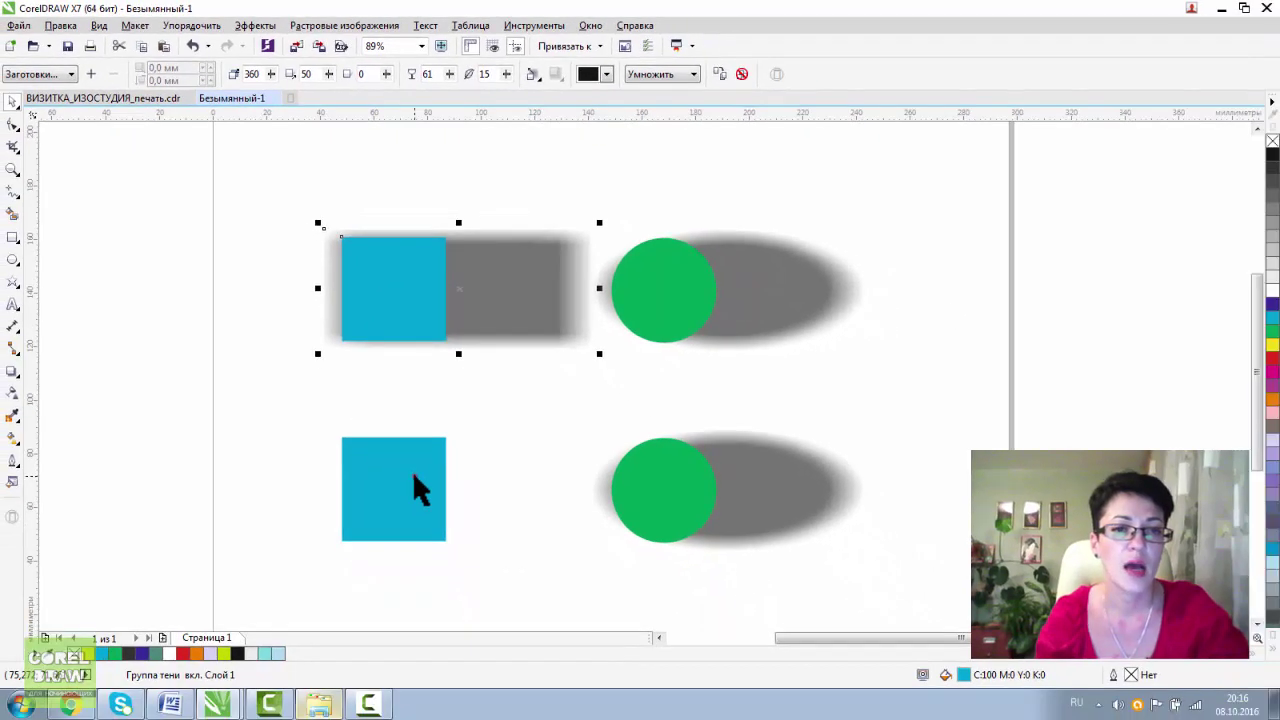
Clone the shadow effect from the lower circle's shadow onto the lower blue square.
left_click(412, 471)
left_click(255, 25)
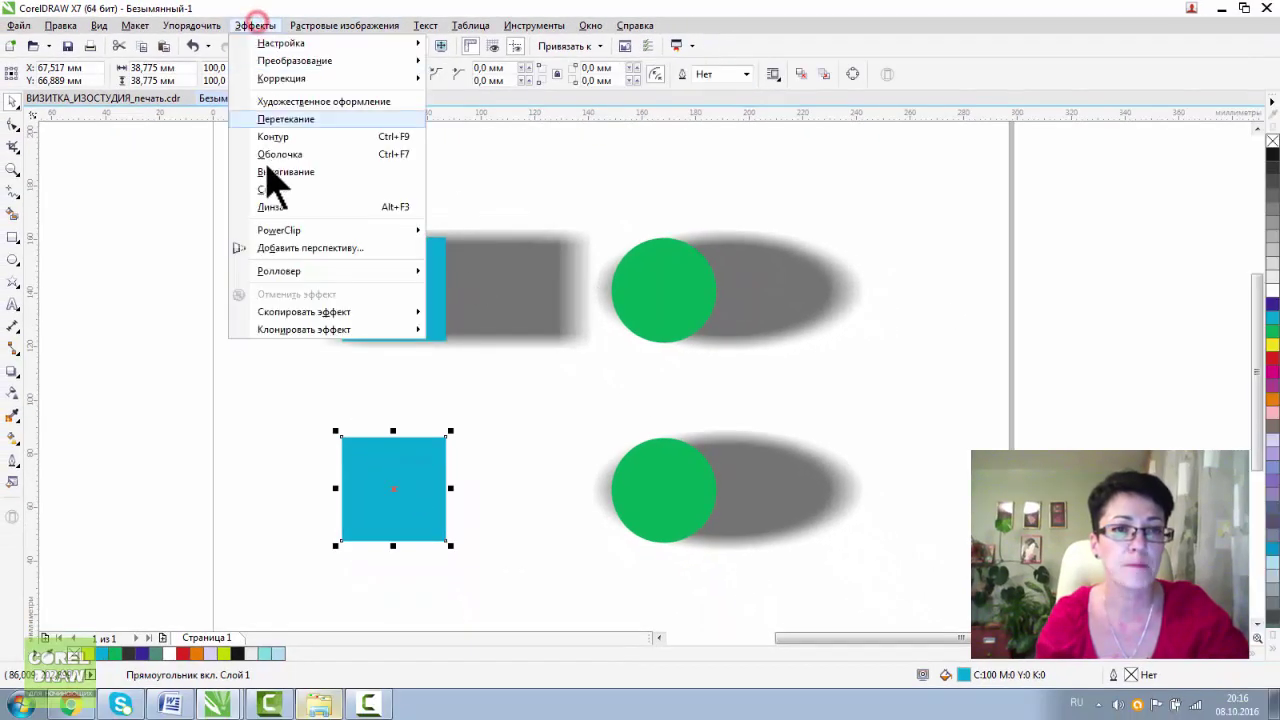
mouse_move(293, 333)
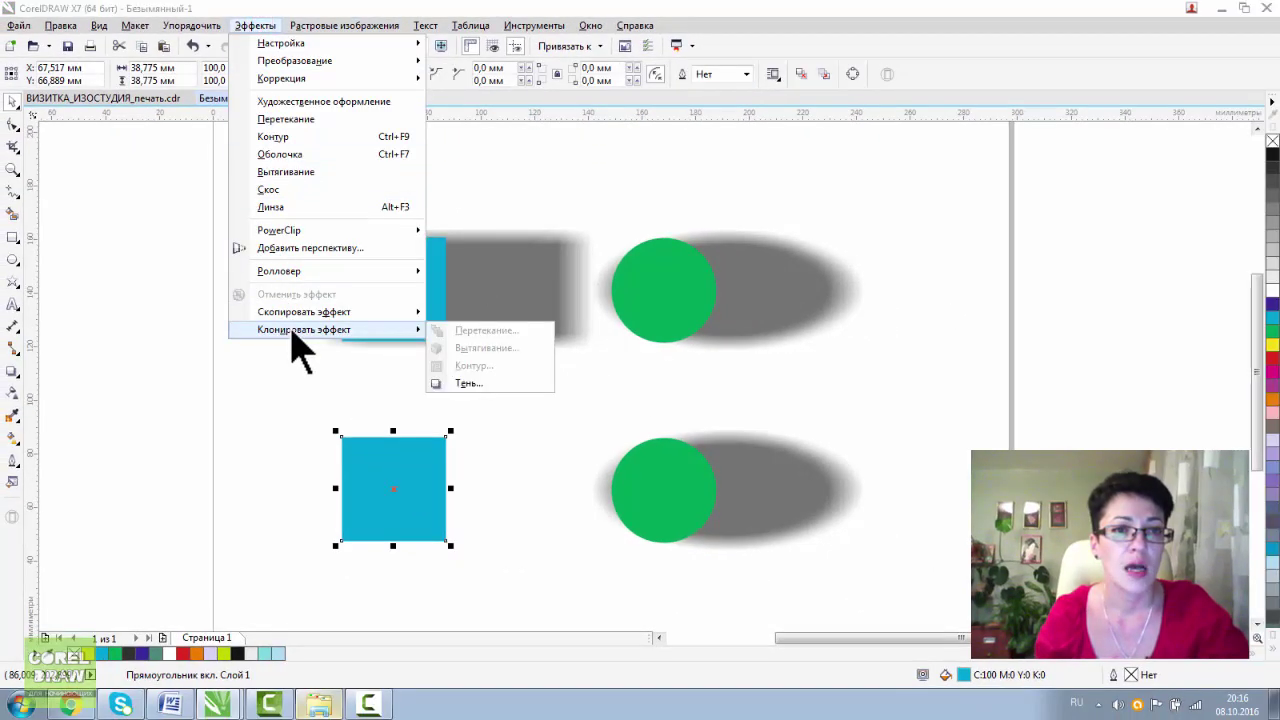
left_click(466, 384)
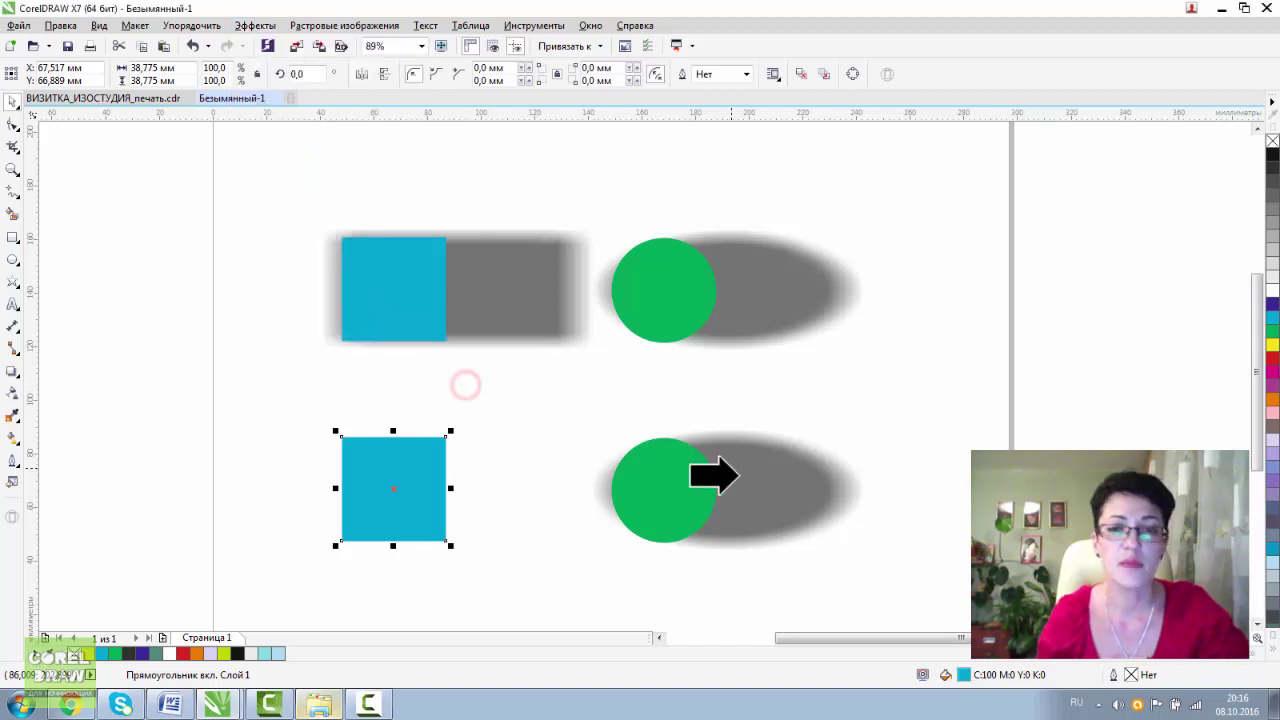
left_click(745, 479)
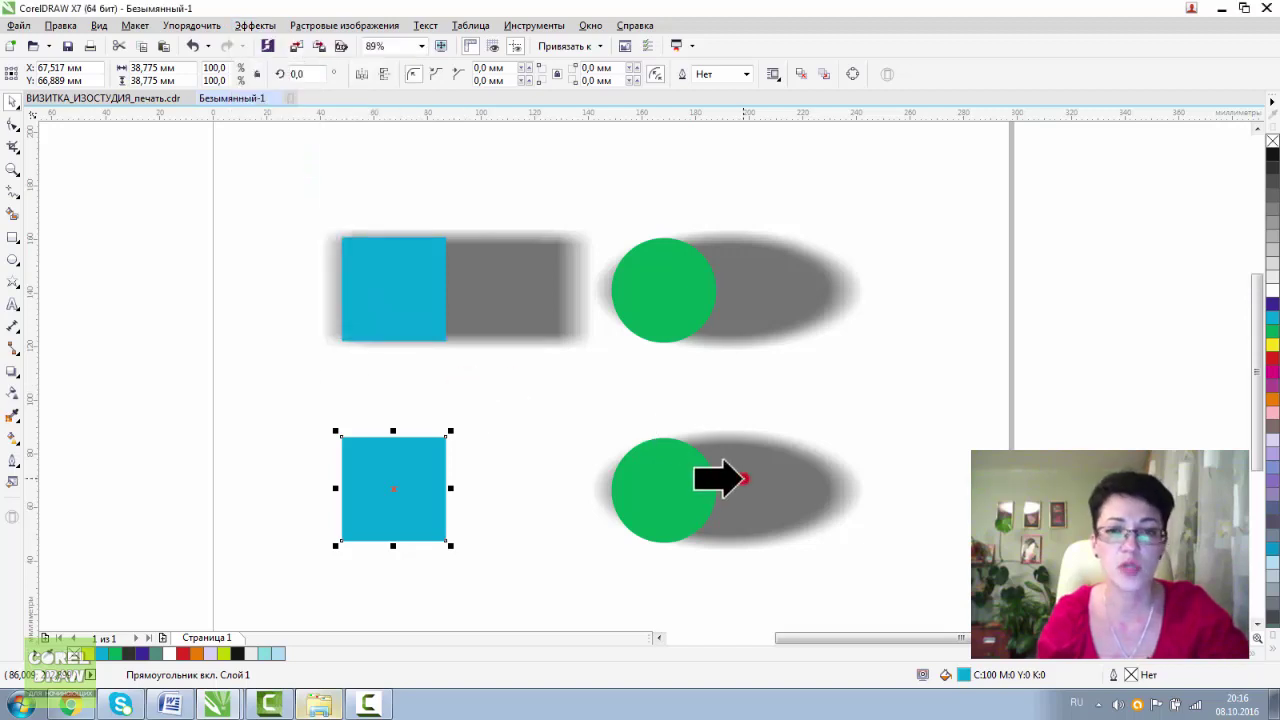
Recolour the upper circle's shadow red, leaving the upper square's copied shadow as it is.
left_click(507, 277)
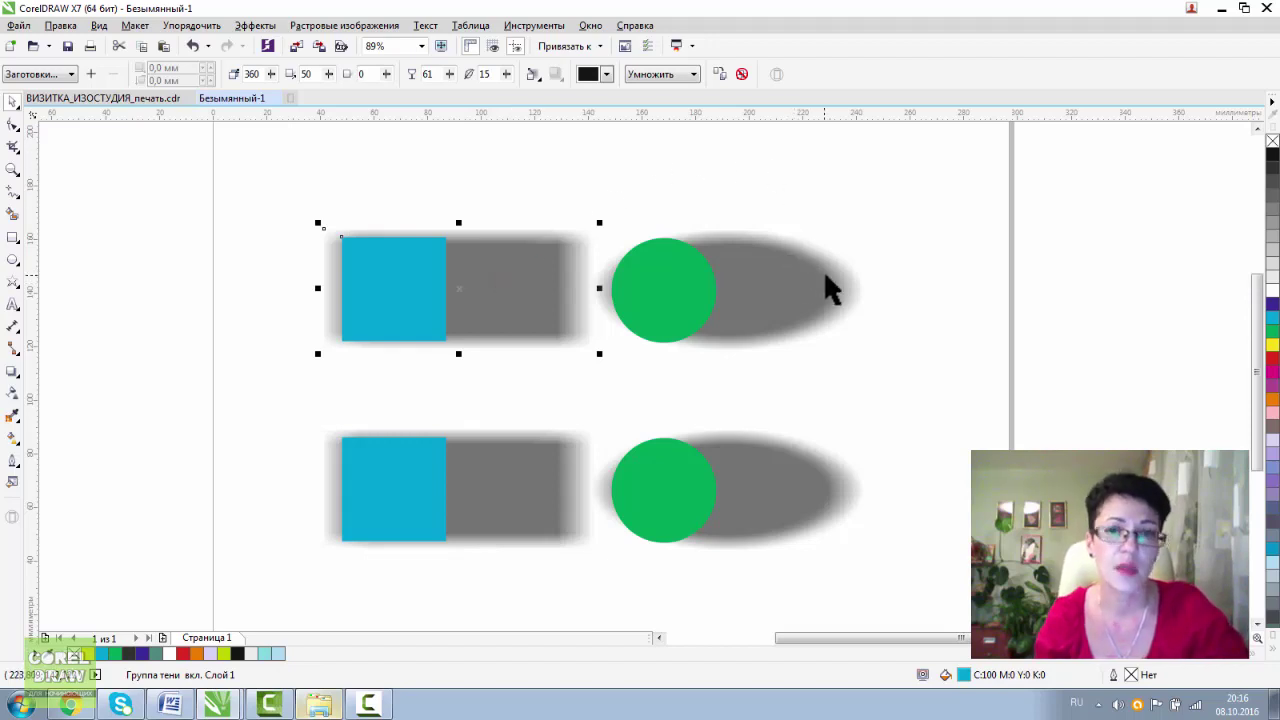
left_click(797, 280)
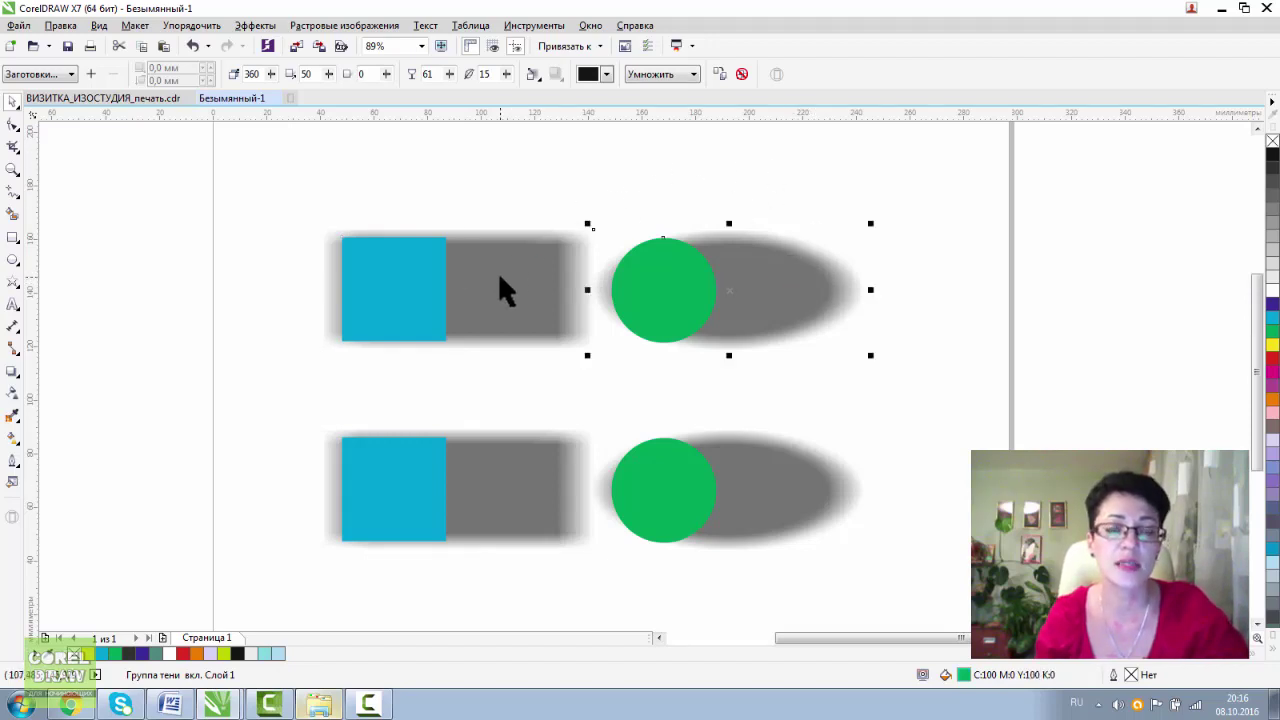
left_click(606, 75)
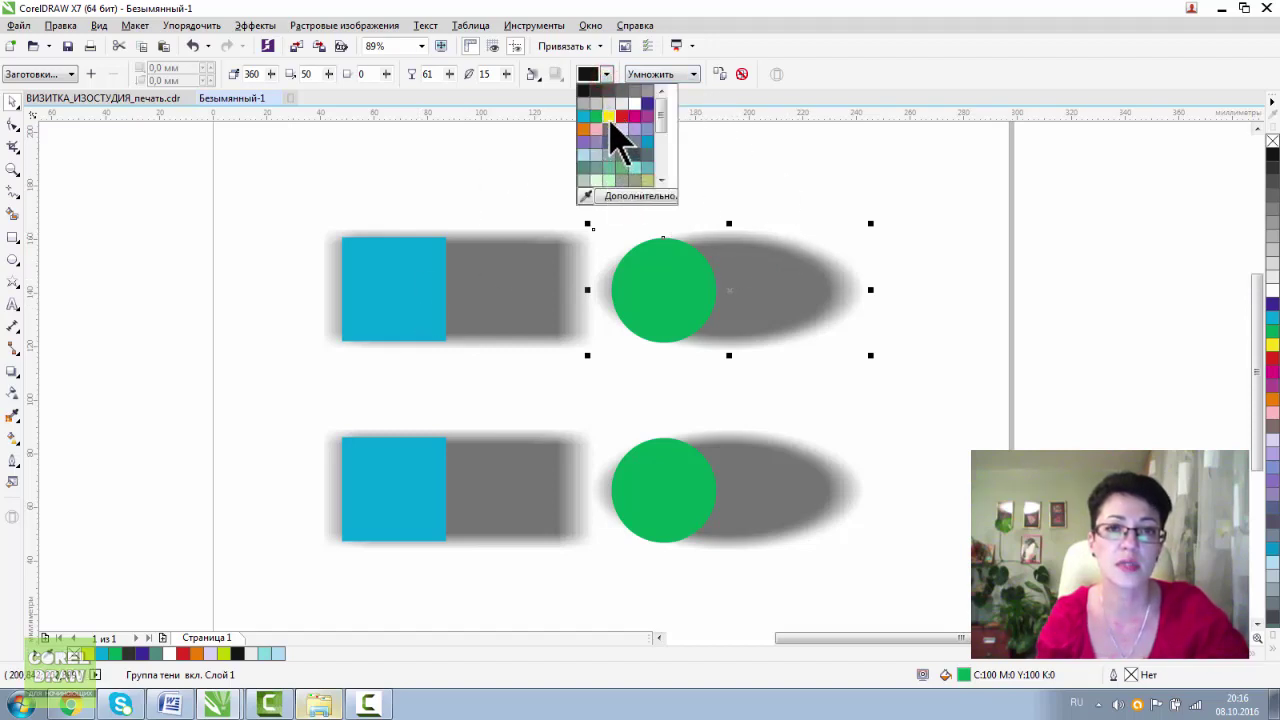
left_click(623, 114)
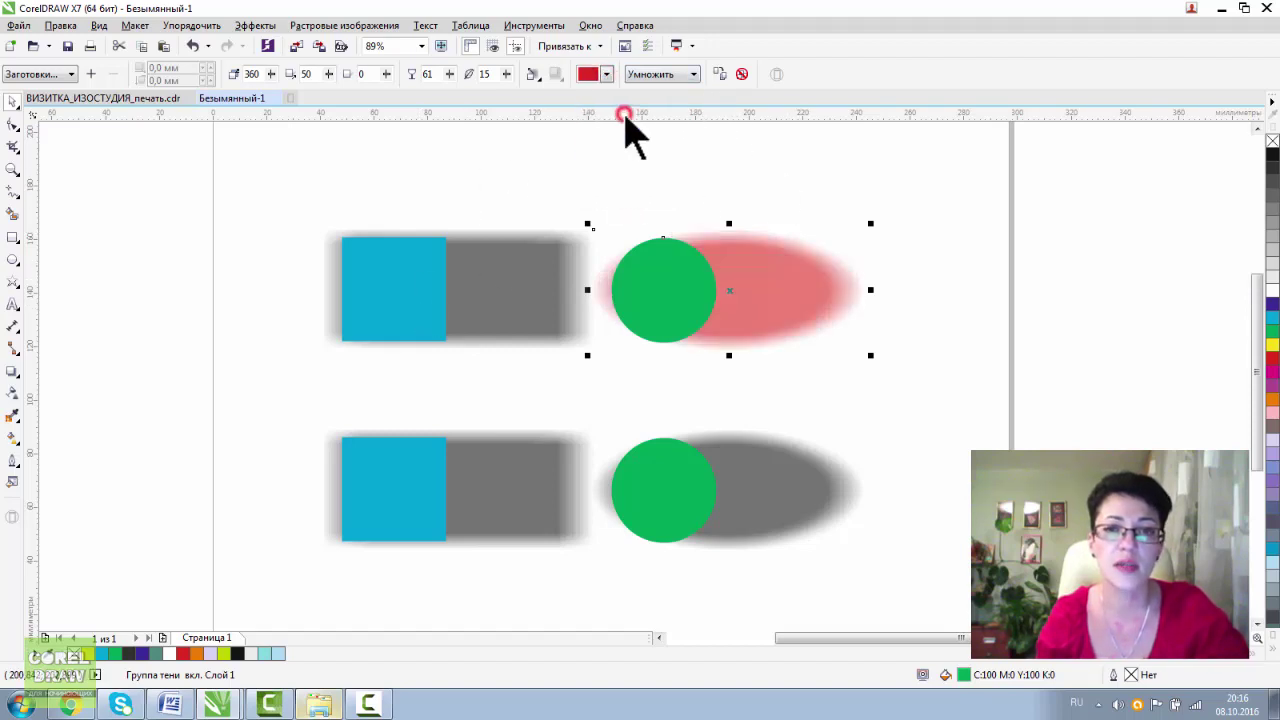
Lengthen the upper circle's shadow rightward at an angle of 357, and the lower circle's shadow rightward at an angle of 1.
left_click(798, 270)
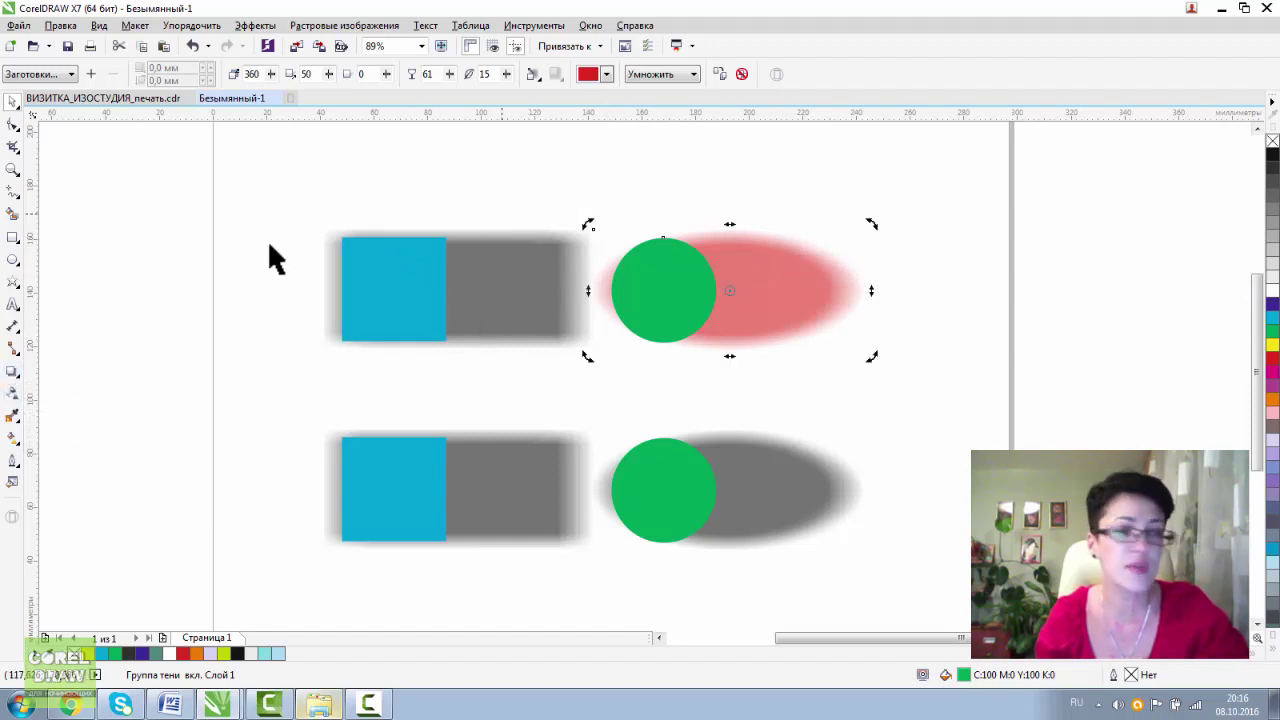
left_click(13, 371)
left_click_drag(849, 289, 948, 307)
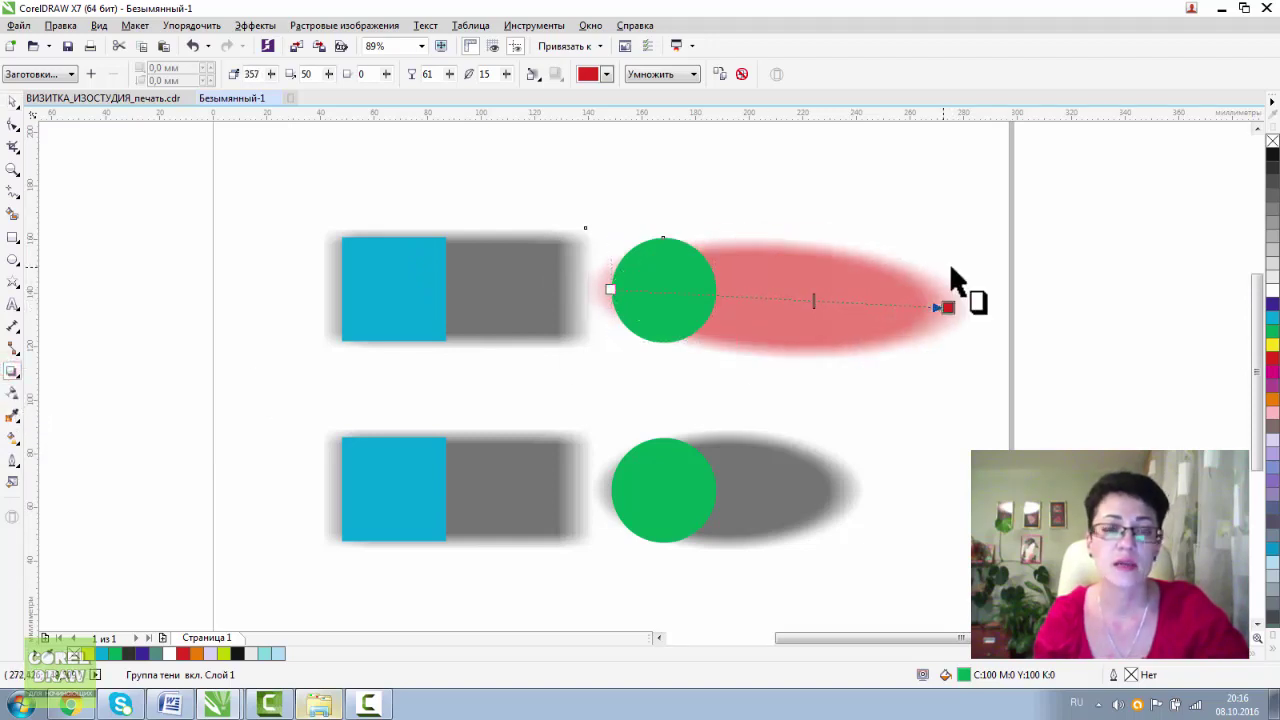
left_click(787, 490)
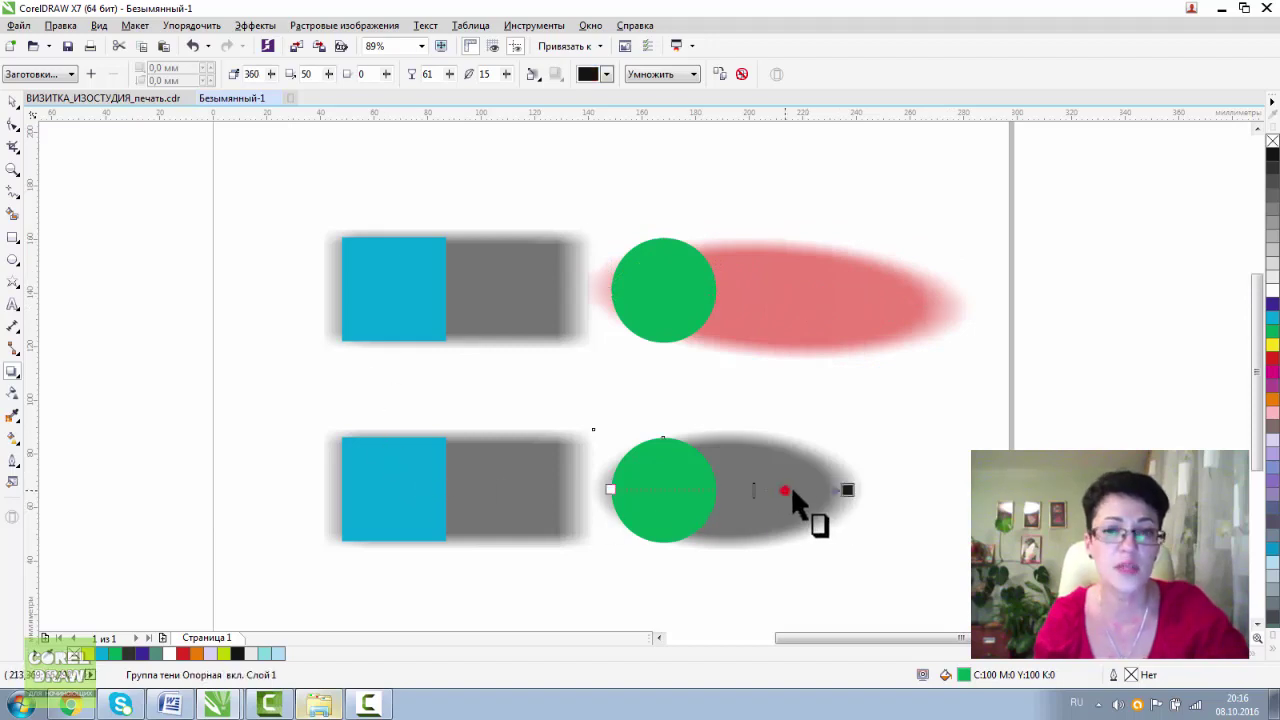
left_click_drag(846, 488, 965, 487)
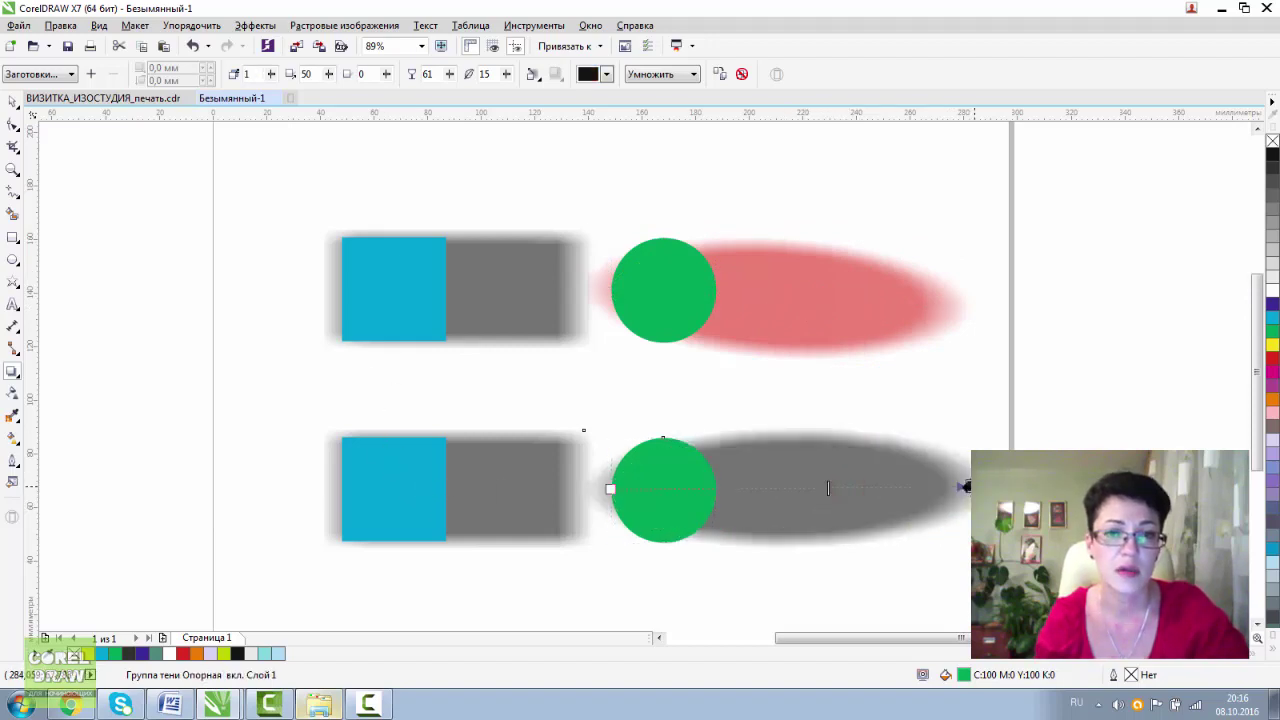
Try yellow as the lower circle's shadow colour and settle on a slate blue.
left_click(606, 74)
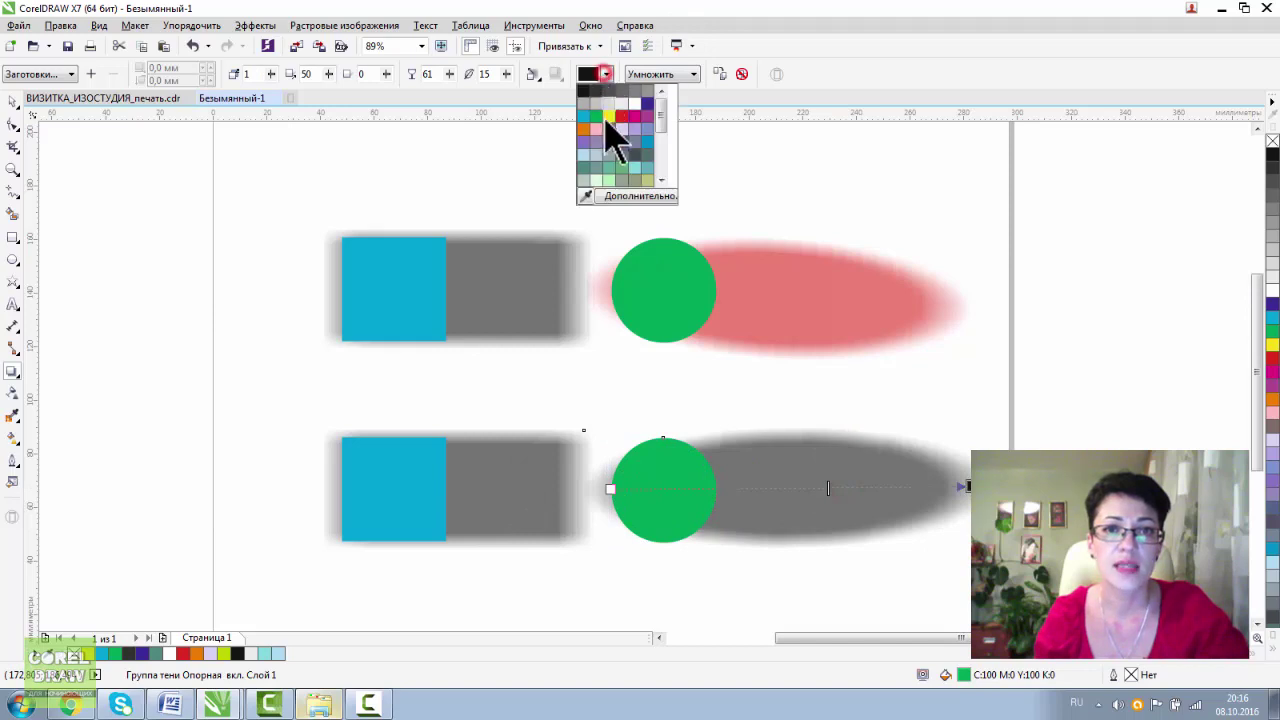
left_click(608, 118)
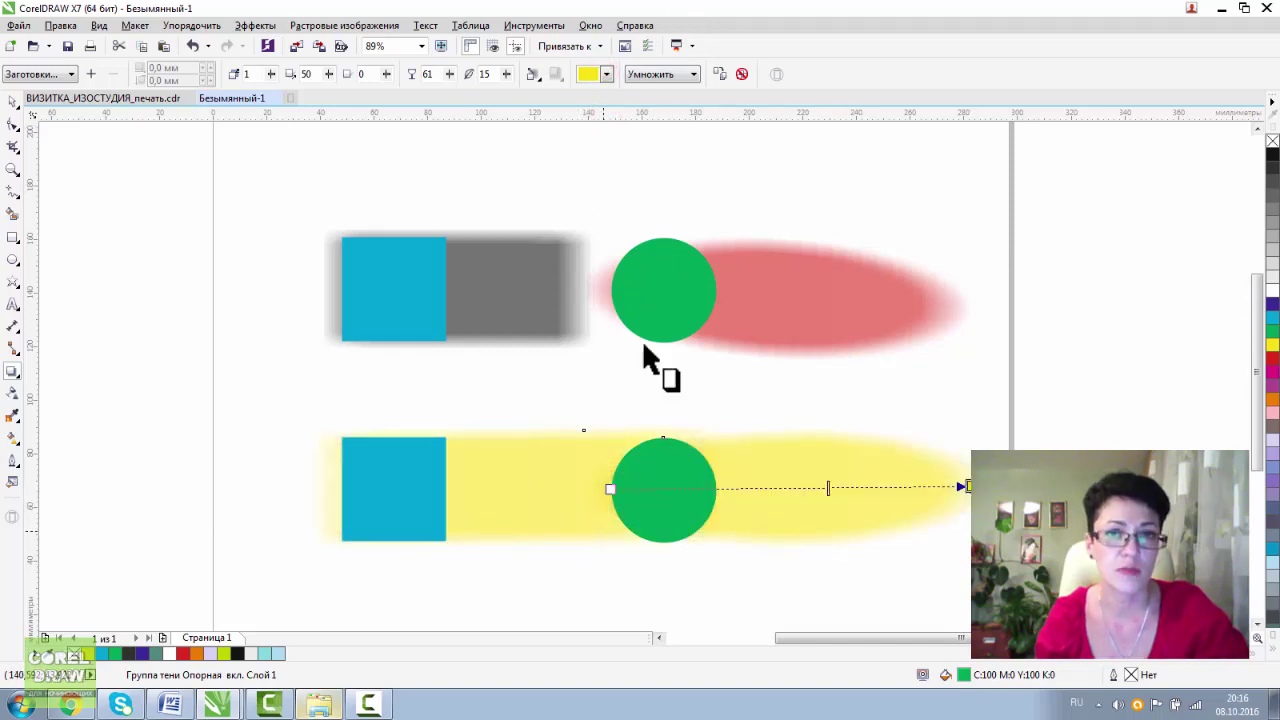
left_click(606, 74)
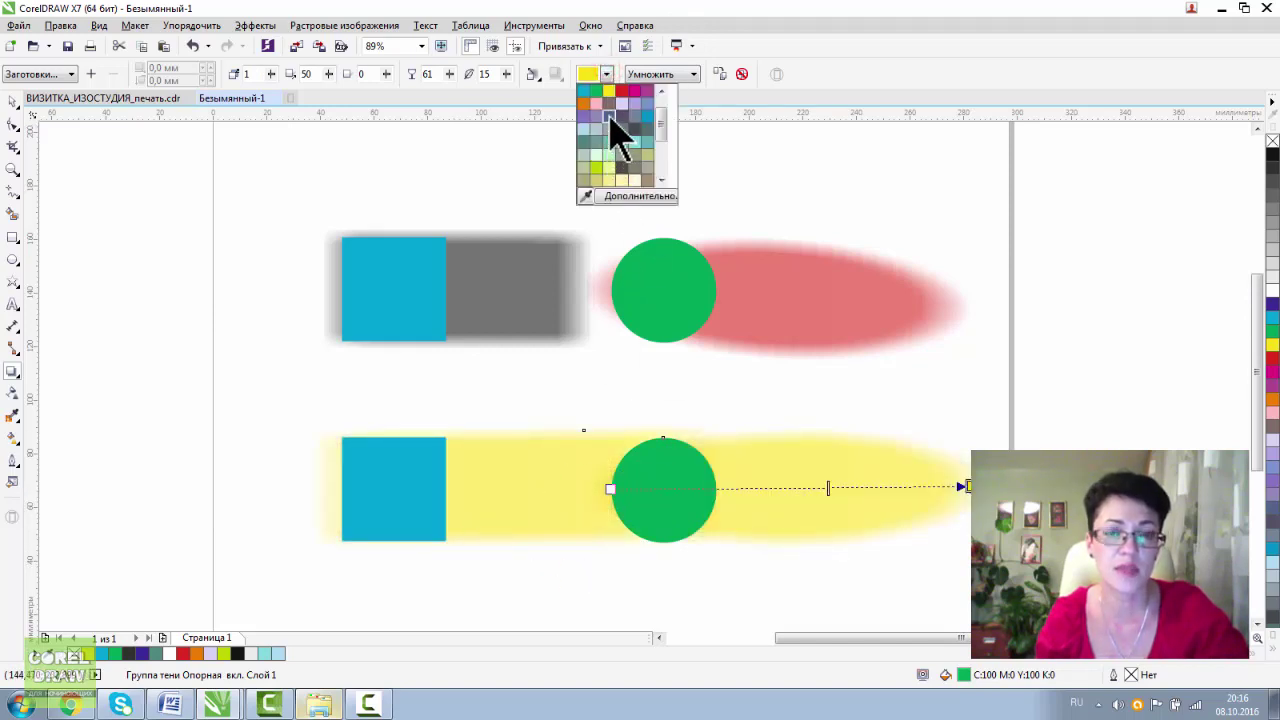
left_click(611, 117)
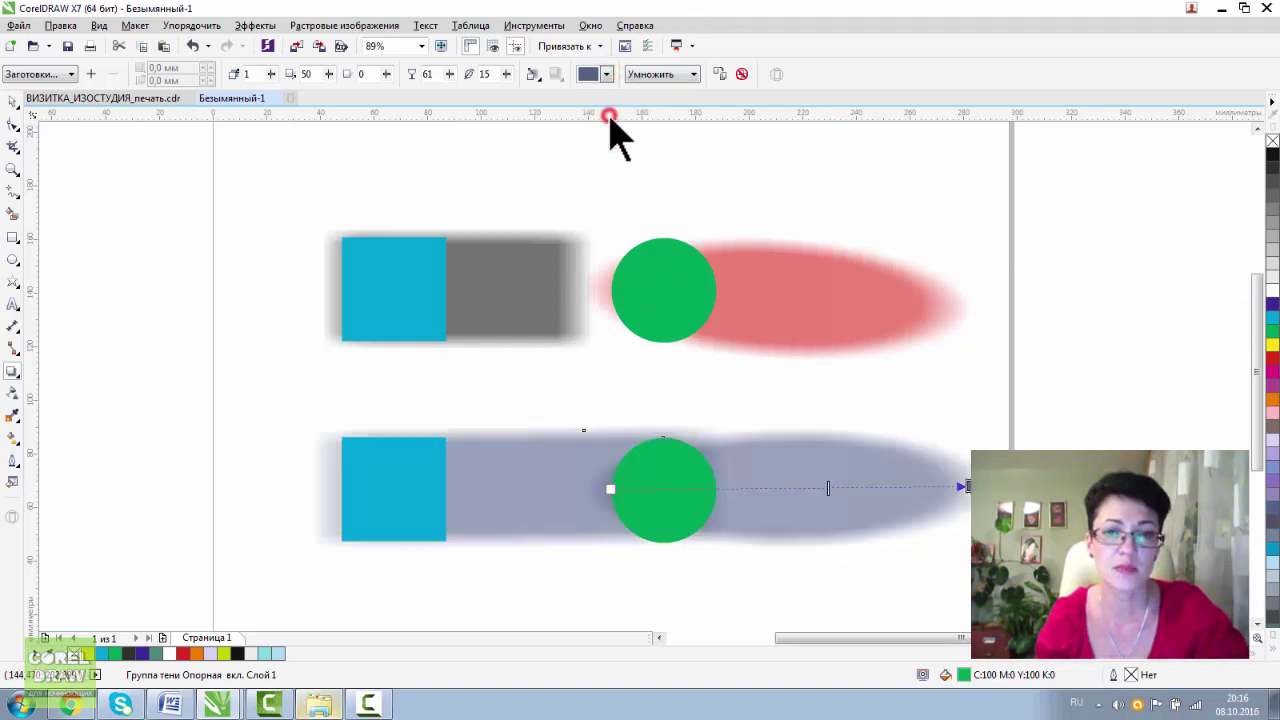
Select all the squares and circles together with their shadows and delete them.
left_click(10, 101)
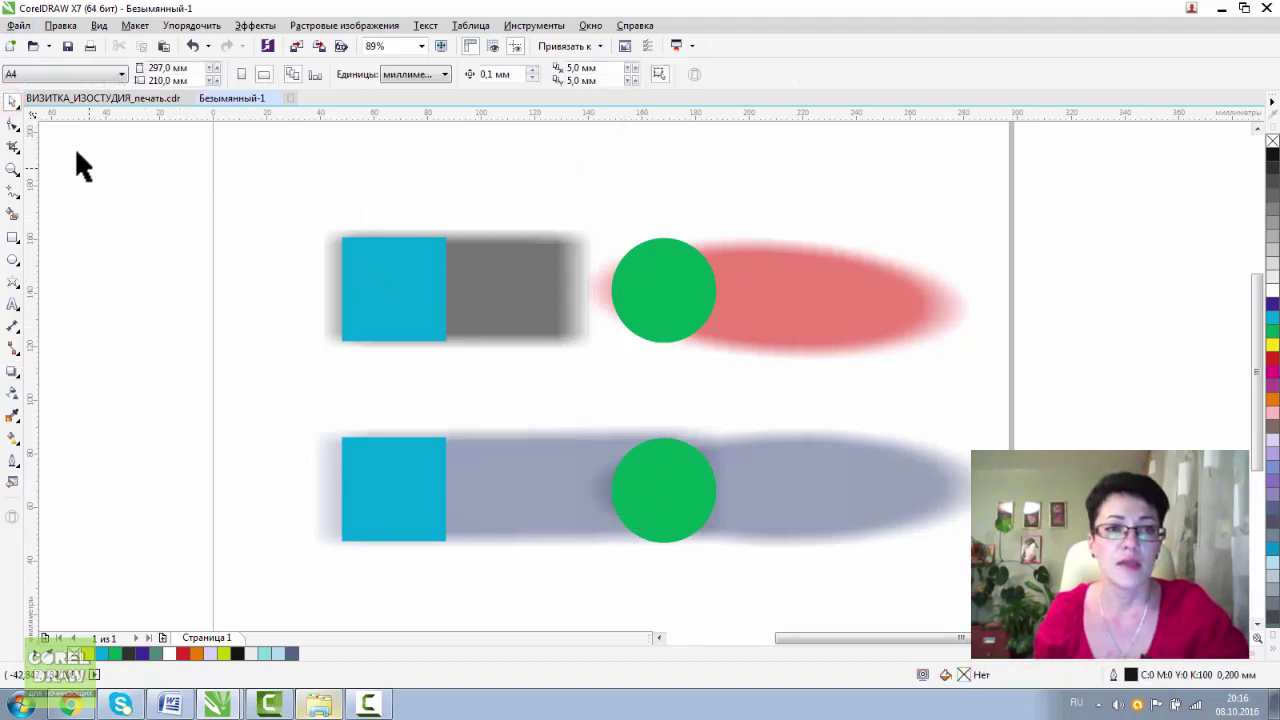
scroll(251, 154, "down", 1)
left_click_drag(257, 126, 1080, 606)
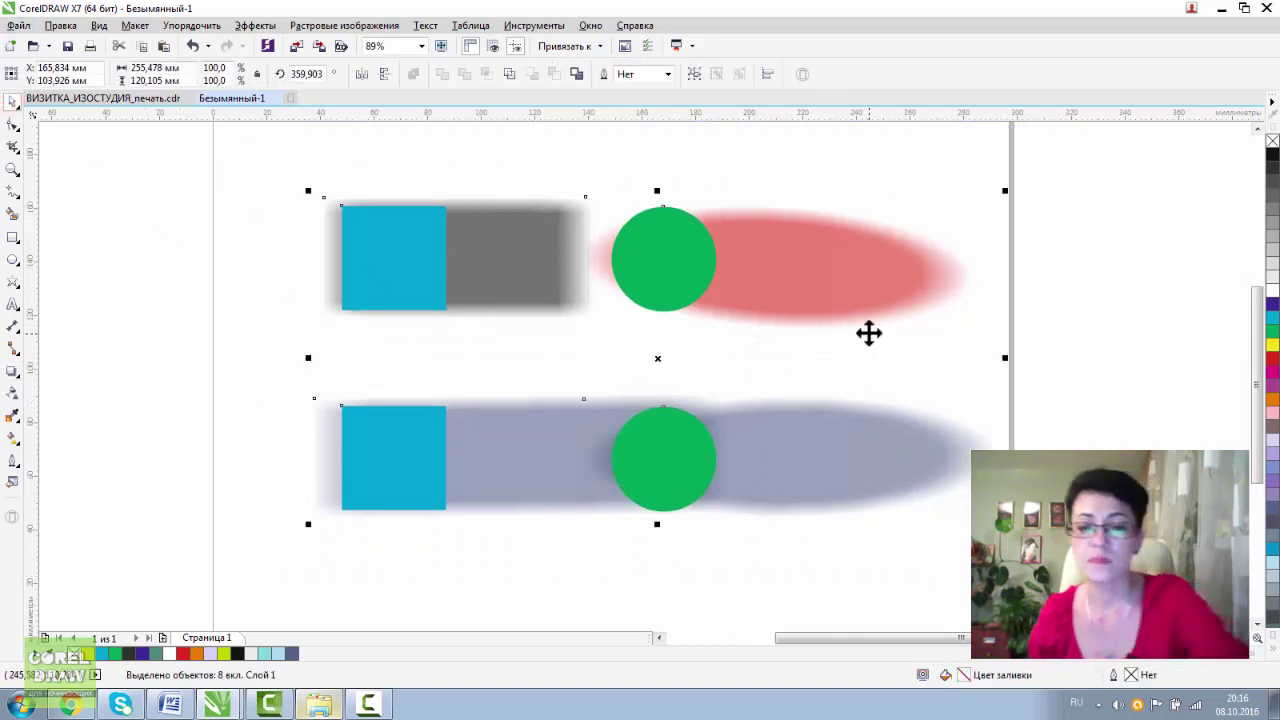
key("Delete")
Move the grouped girl drawing from beside the page onto the page, centred at about X 140 mm, Y 128 mm.
left_click(13, 169)
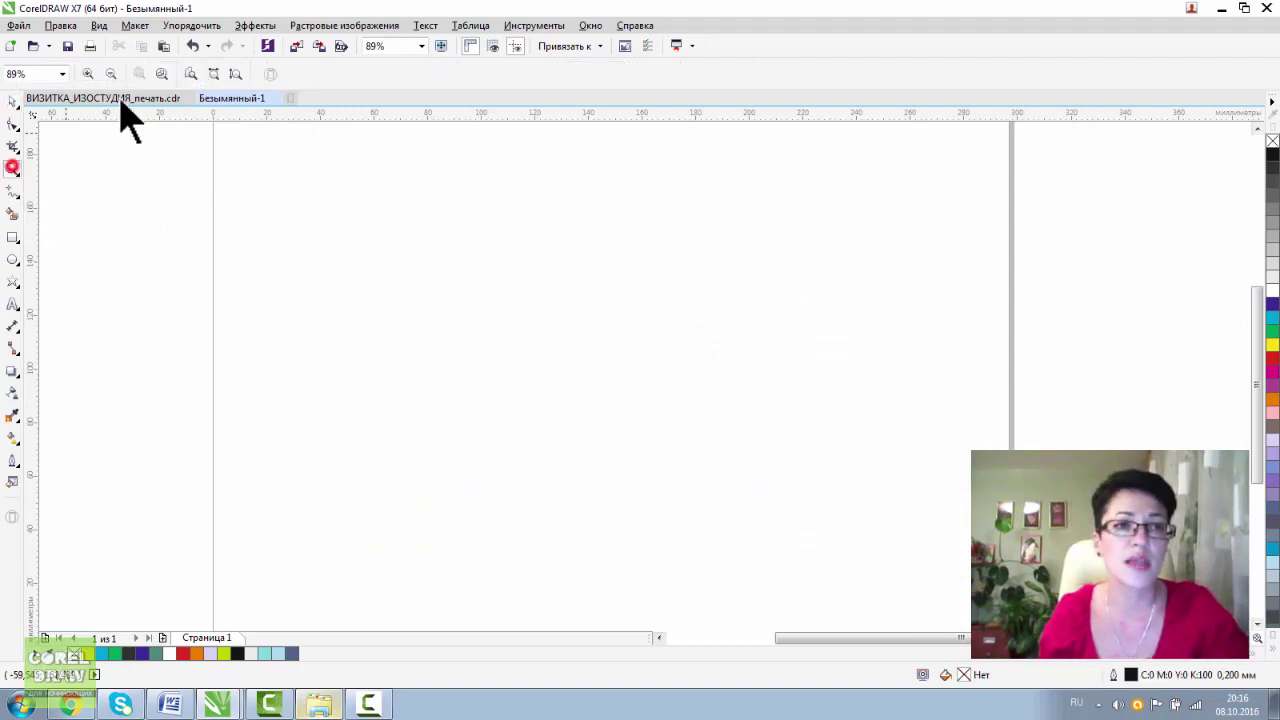
left_click(111, 74)
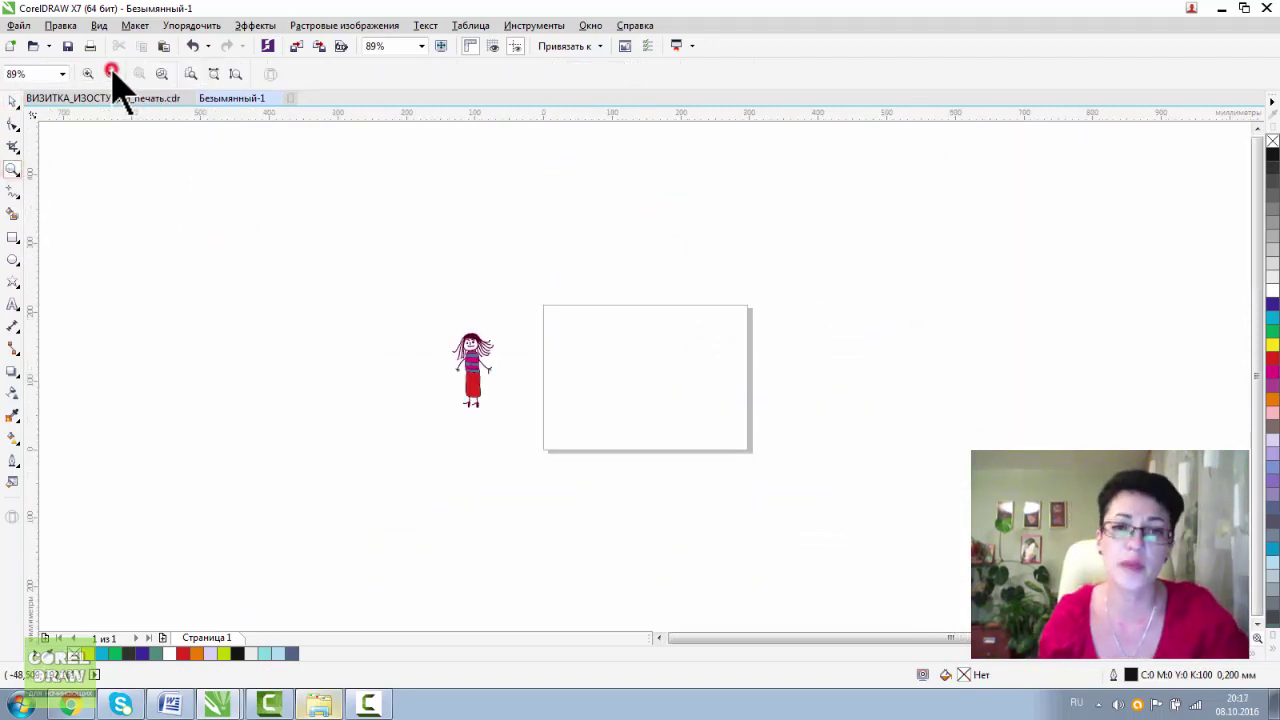
left_click(12, 101)
left_click_drag(509, 441, 509, 441)
left_click_drag(472, 370, 639, 360)
left_click(12, 170)
left_click_drag(586, 296, 720, 450)
left_click(10, 102)
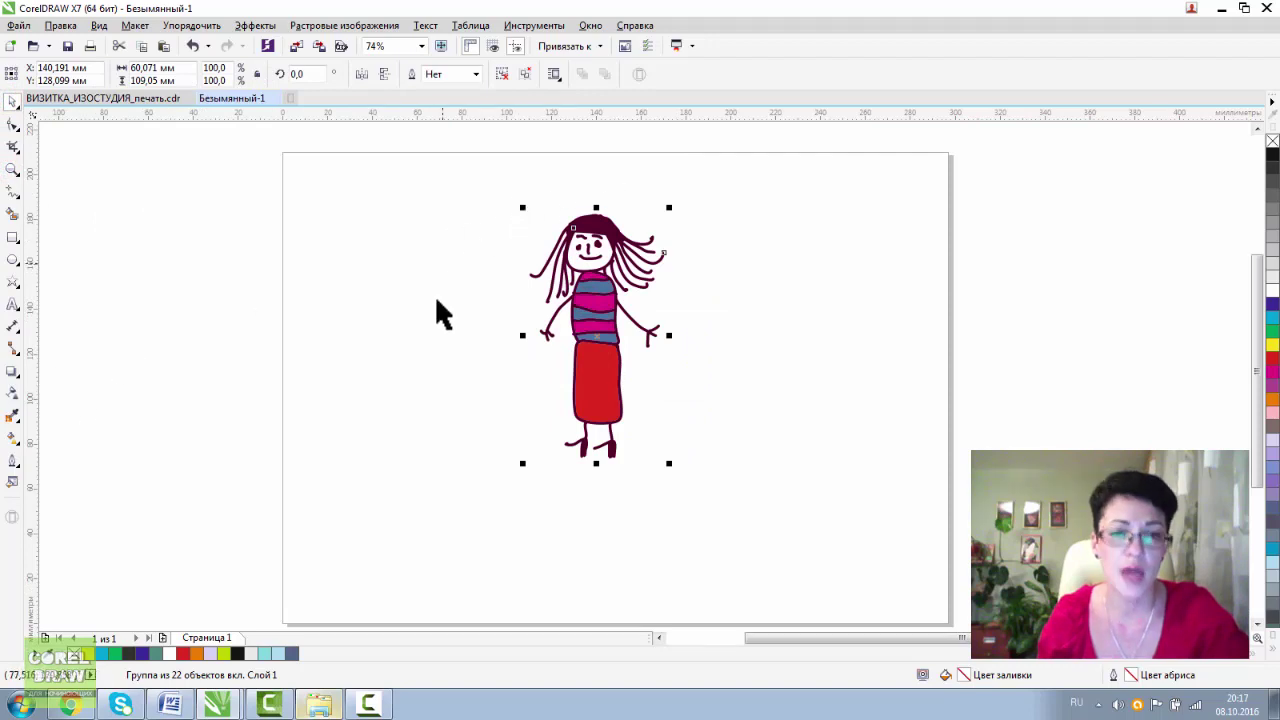
Cast a perspective drop shadow from the girl's feet toward the upper right at about 59 degrees, and delete the shadowed drawing.
left_click(12, 372)
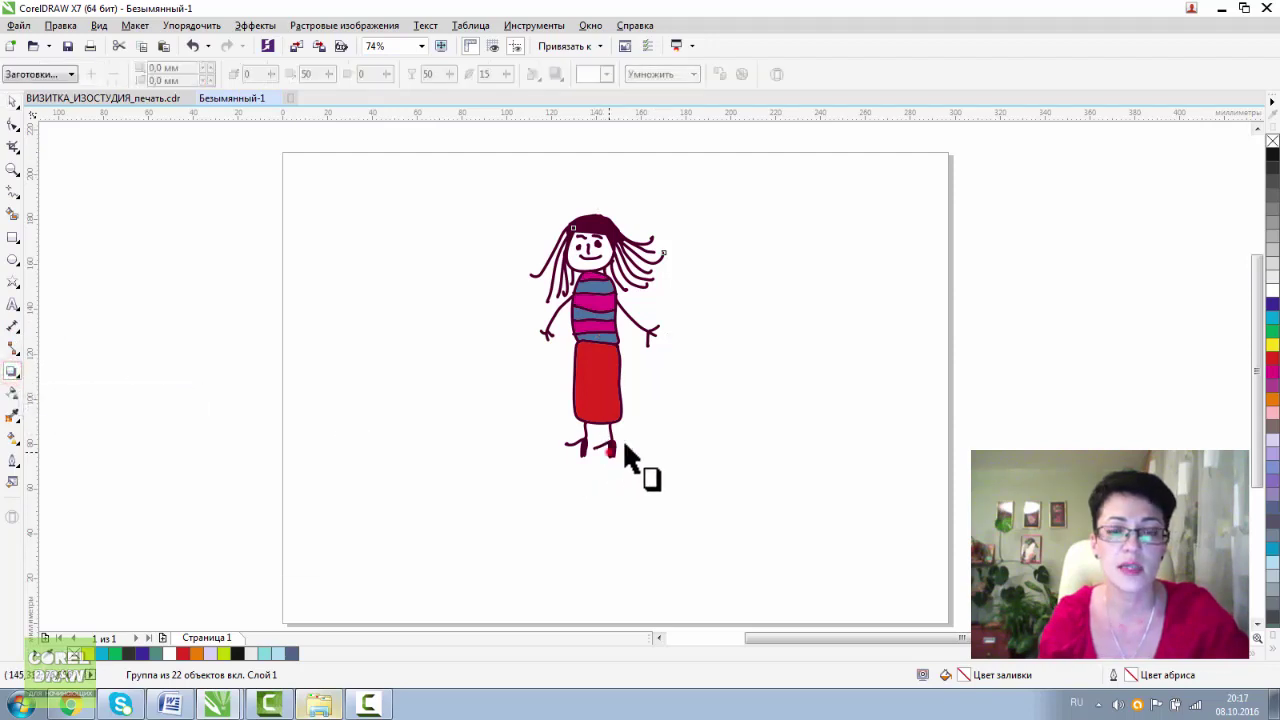
left_click_drag(625, 447, 707, 272)
left_click(12, 101)
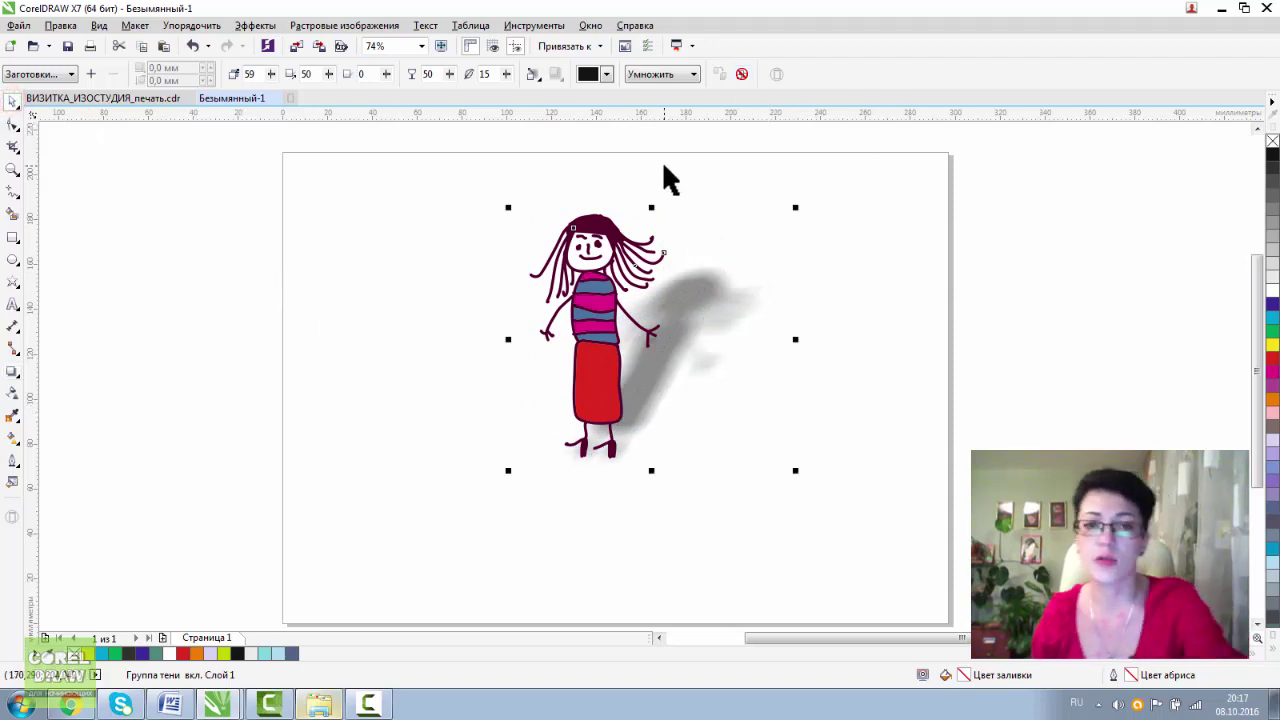
key("Delete")
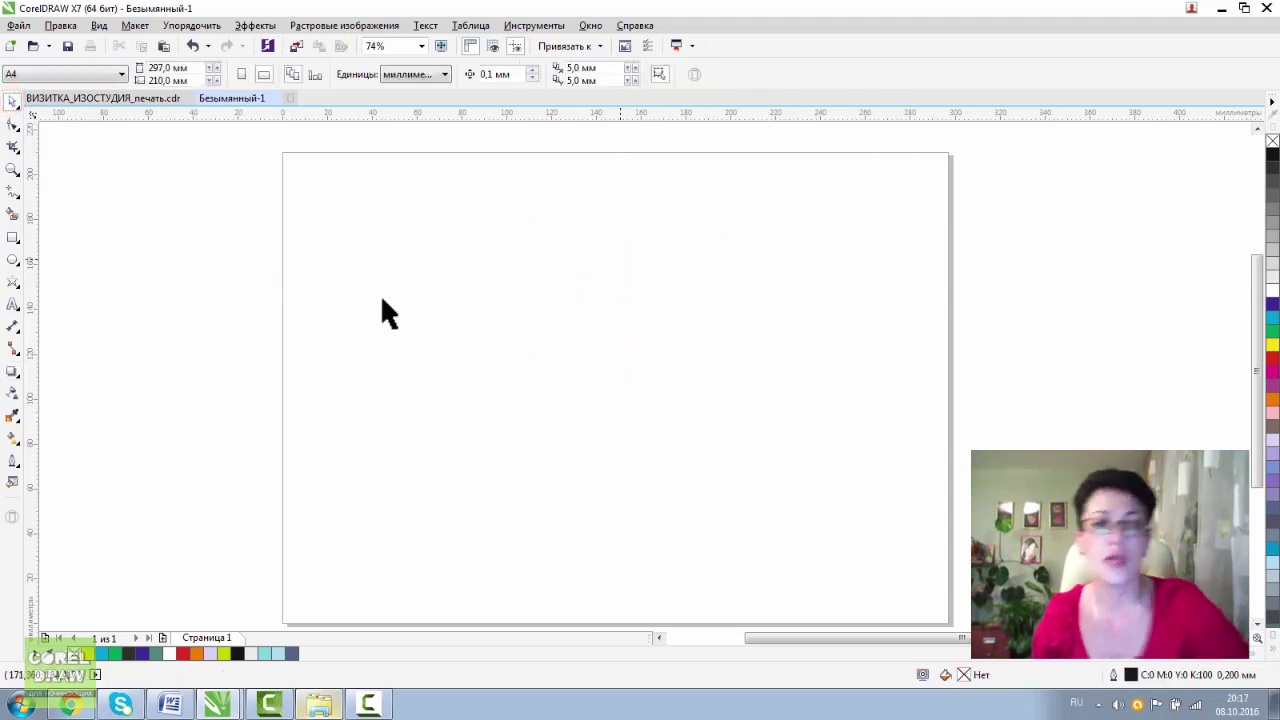
Add the artistic text "ТЕНЬ" on the page and make it bold.
left_click(12, 304)
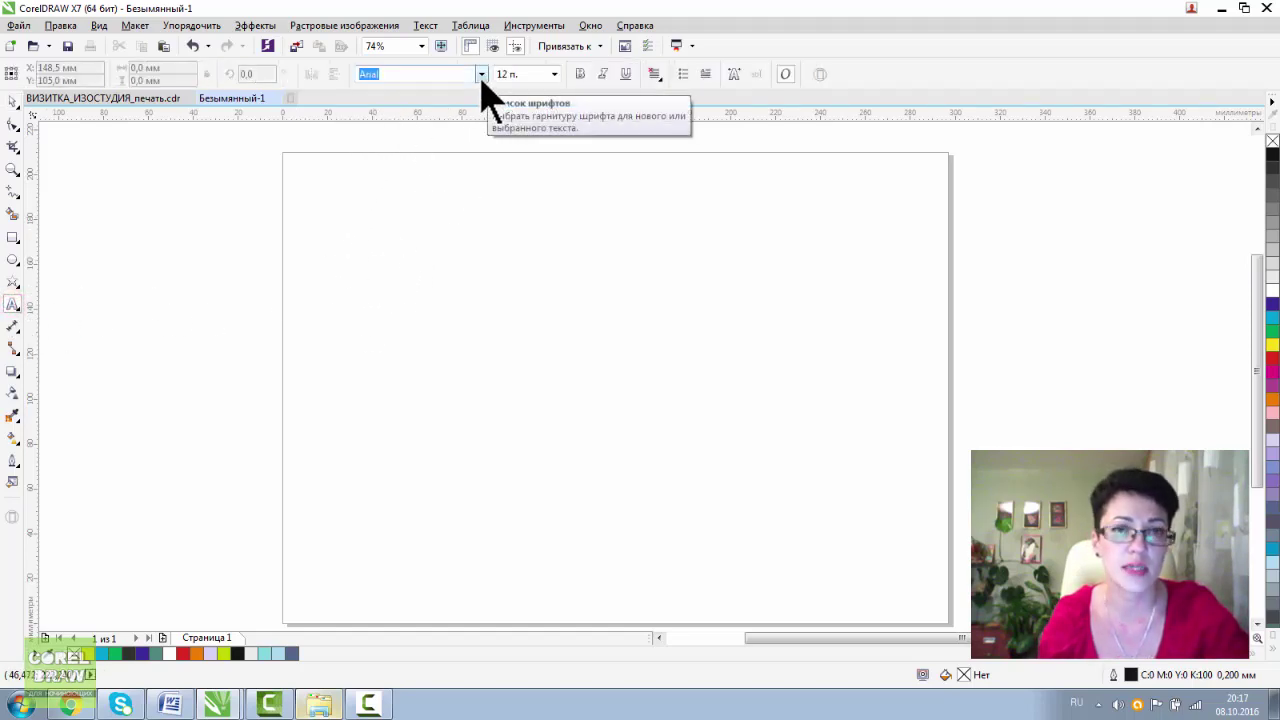
left_click(371, 342)
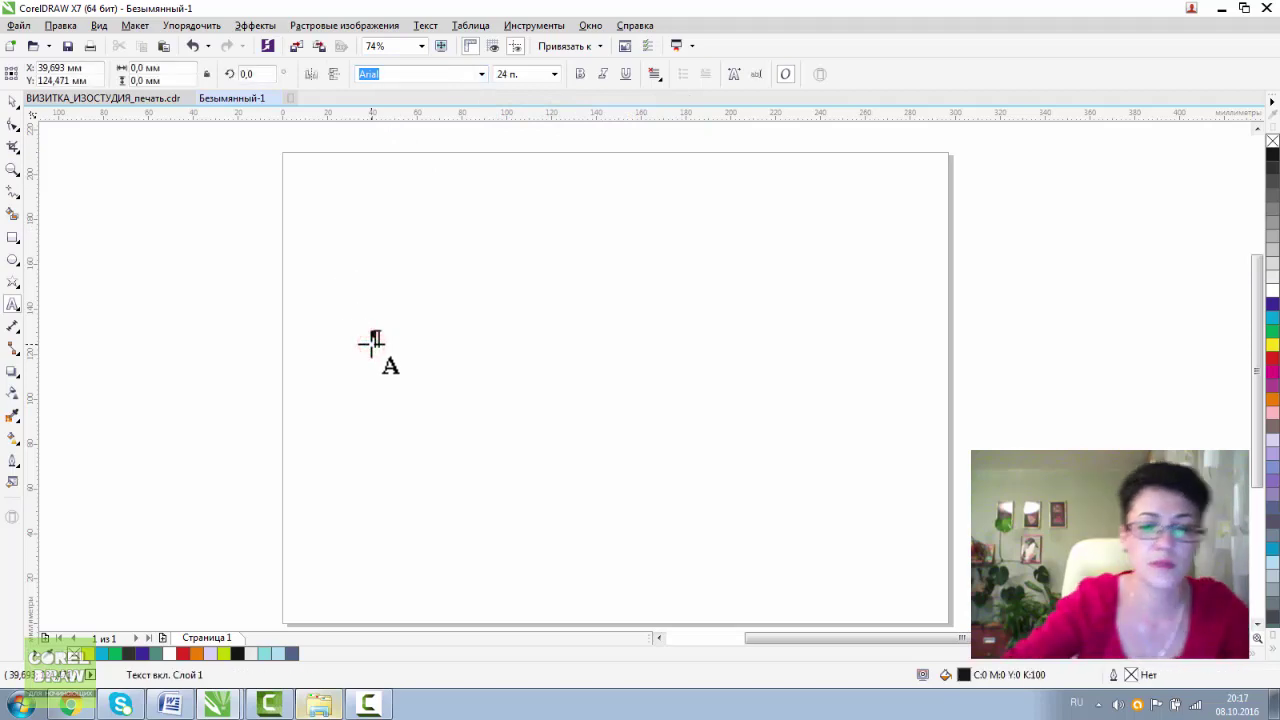
type("ТЕНЬ")
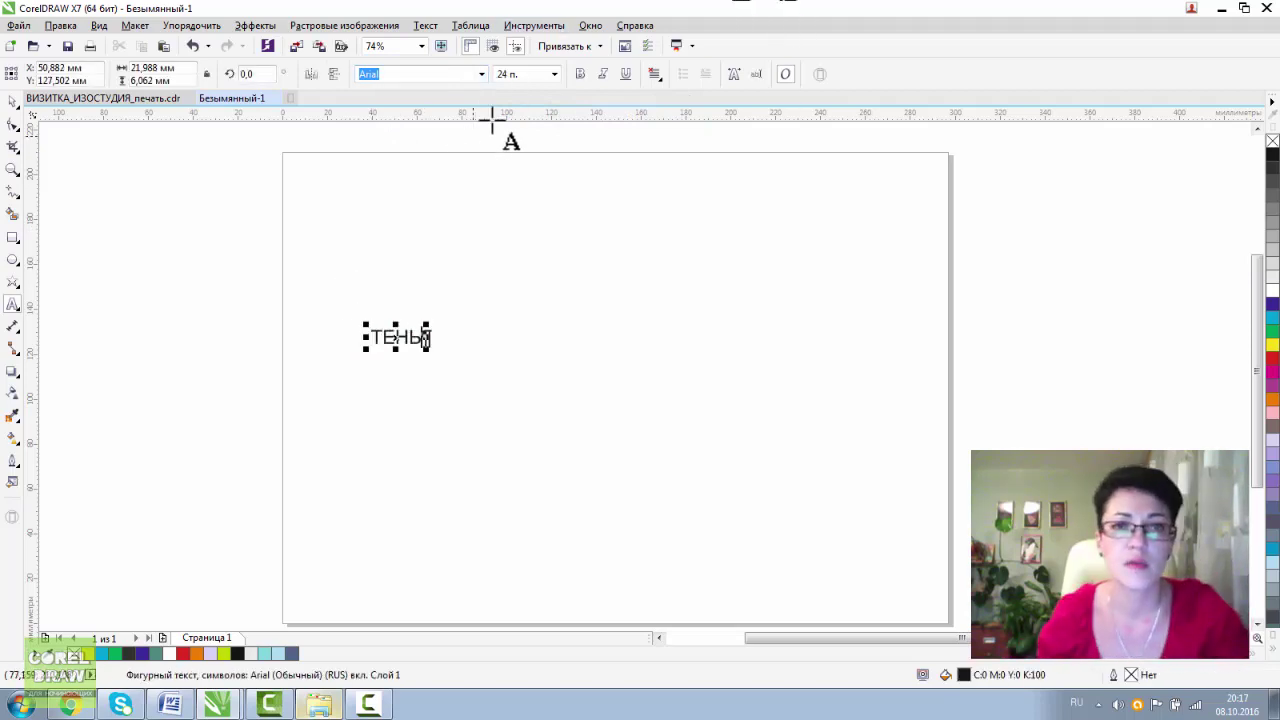
left_click(580, 75)
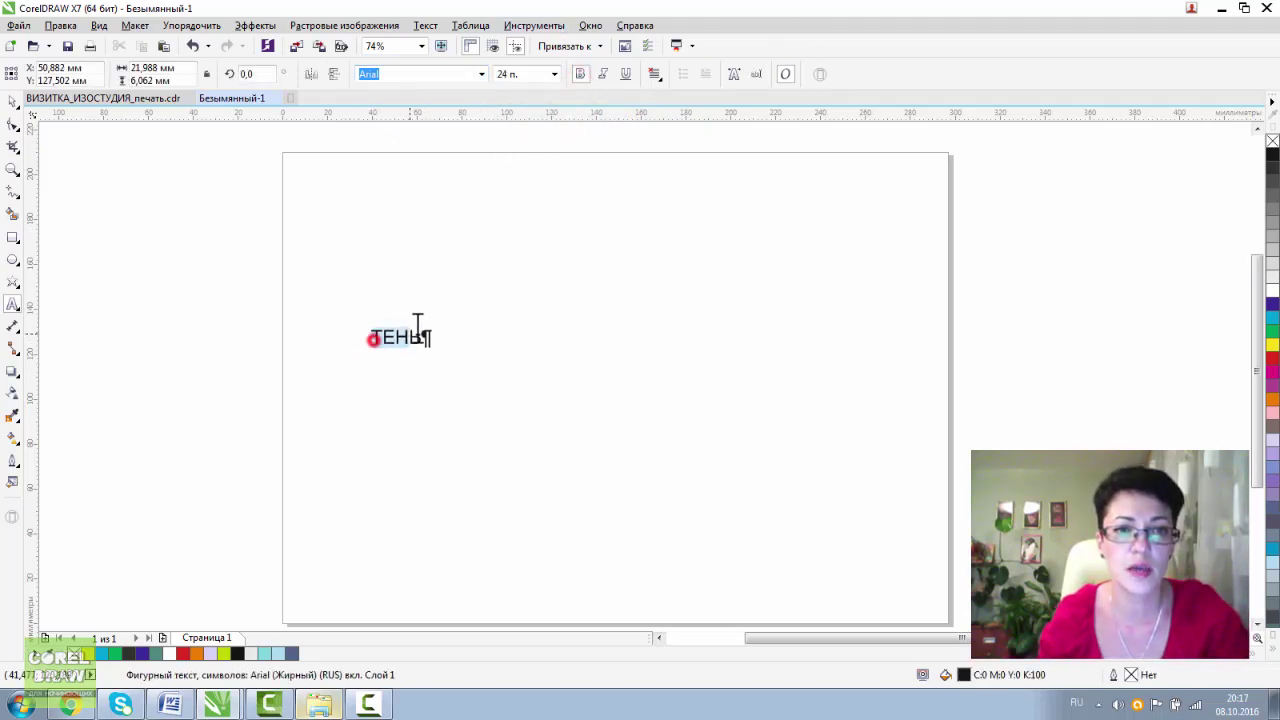
left_click(580, 75)
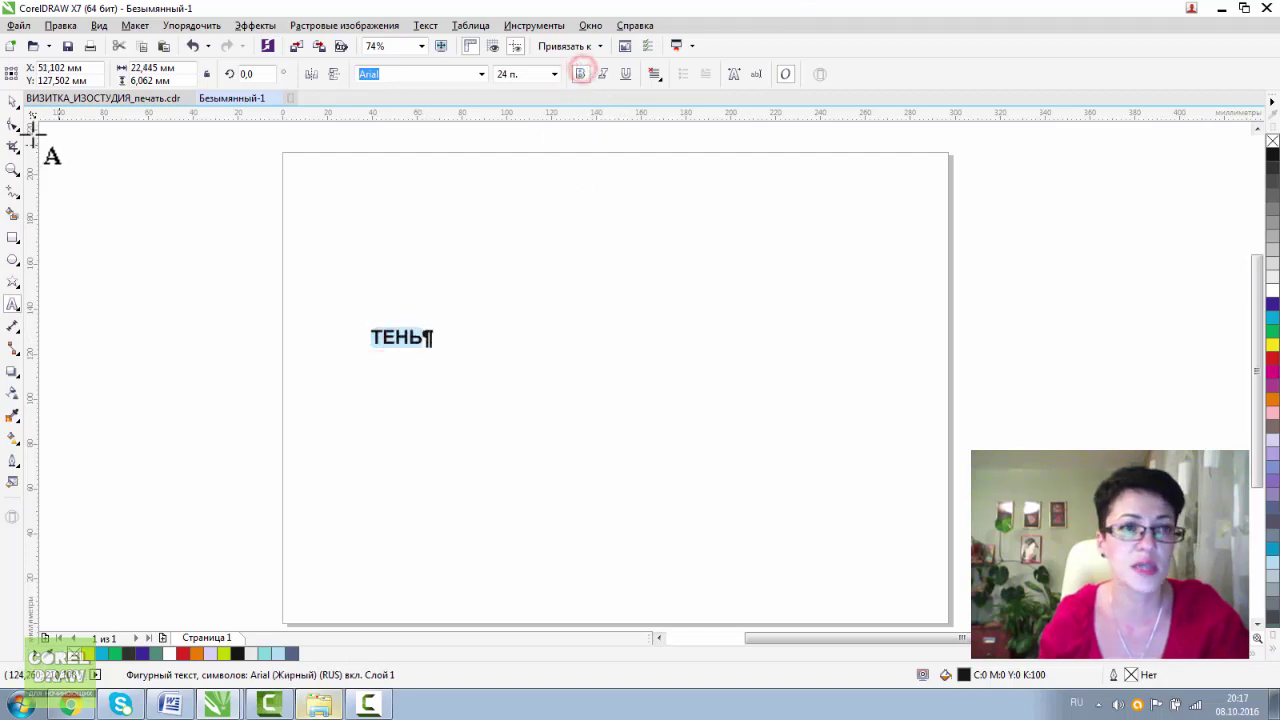
Enlarge the text to about 118 mm wide in the upper middle of the page and fill it green.
left_click(12, 101)
left_click_drag(430, 347, 643, 443)
left_click_drag(511, 373, 641, 308)
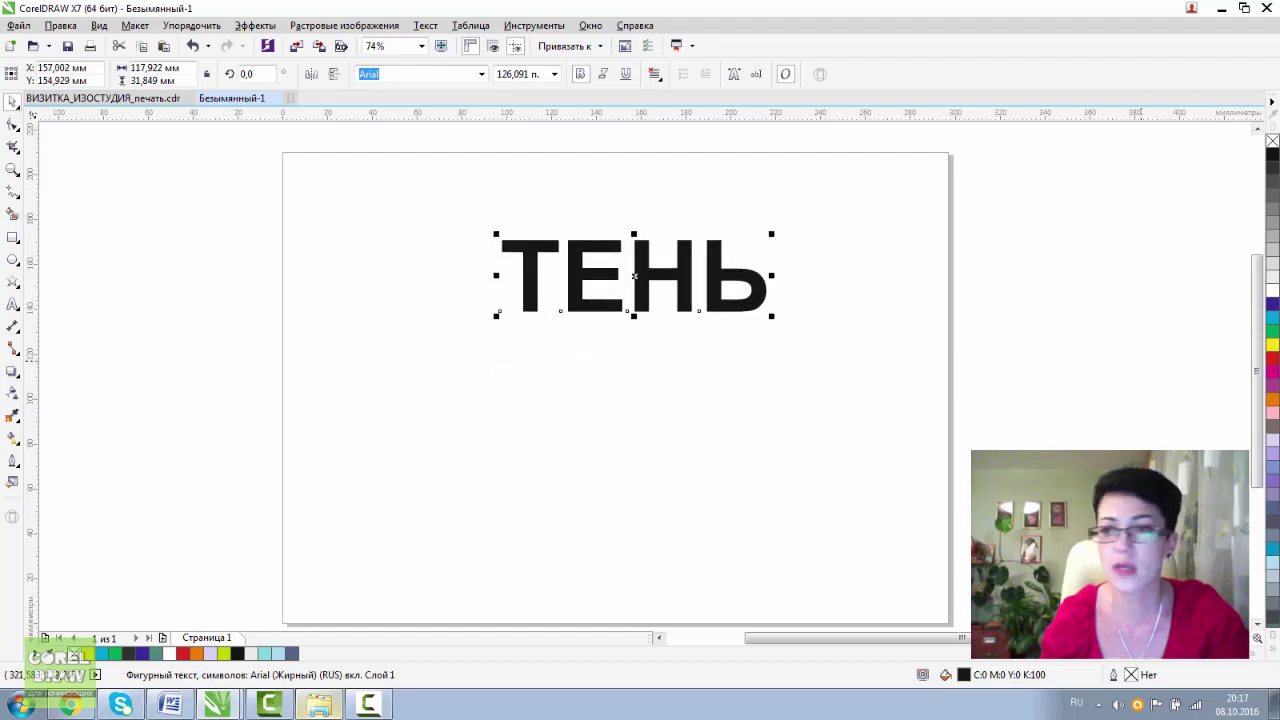
left_click(1273, 330)
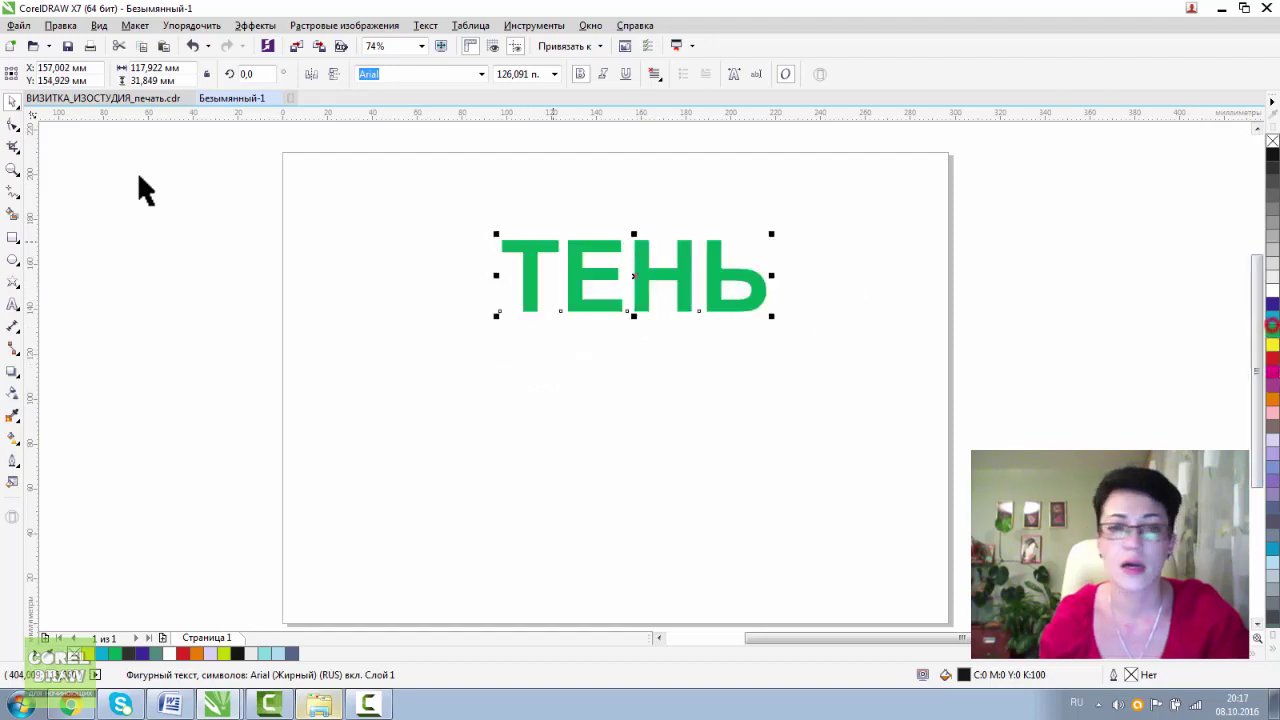
Cast a drop shadow from the text's left edge at an angle of 11, and swing it downward to an angle of 297.
left_click(11, 369)
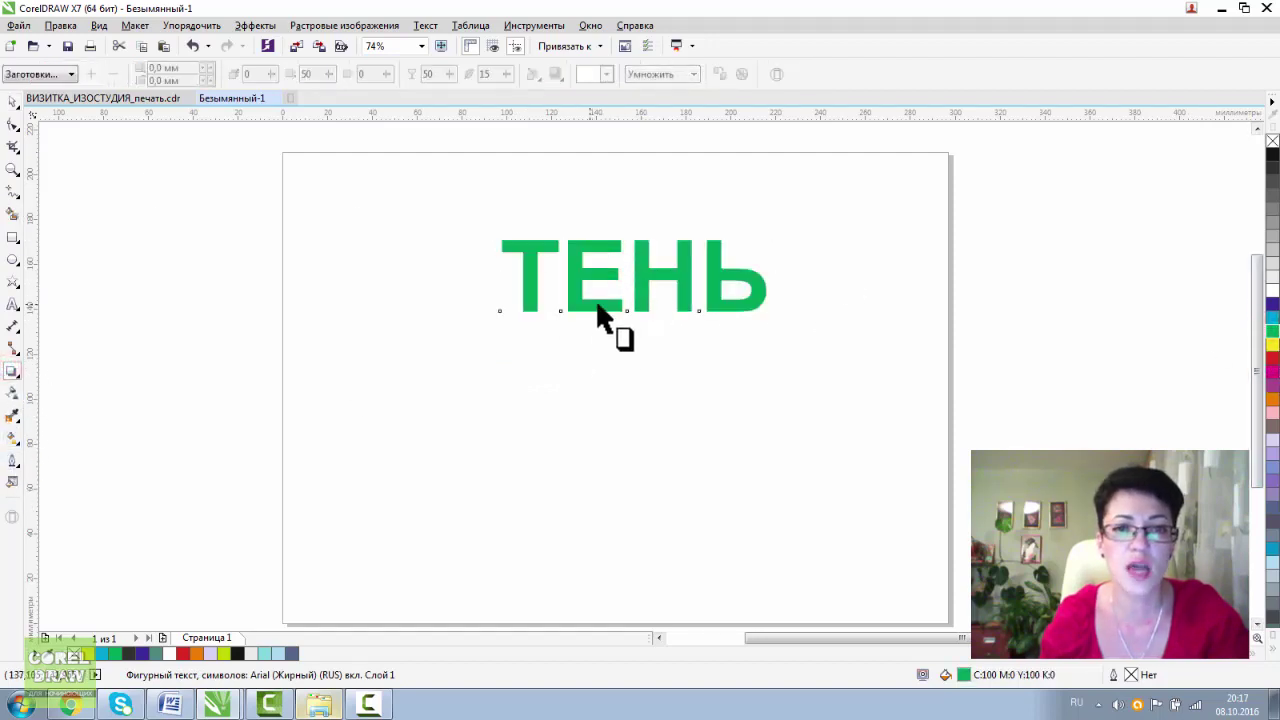
left_click_drag(520, 287, 781, 222)
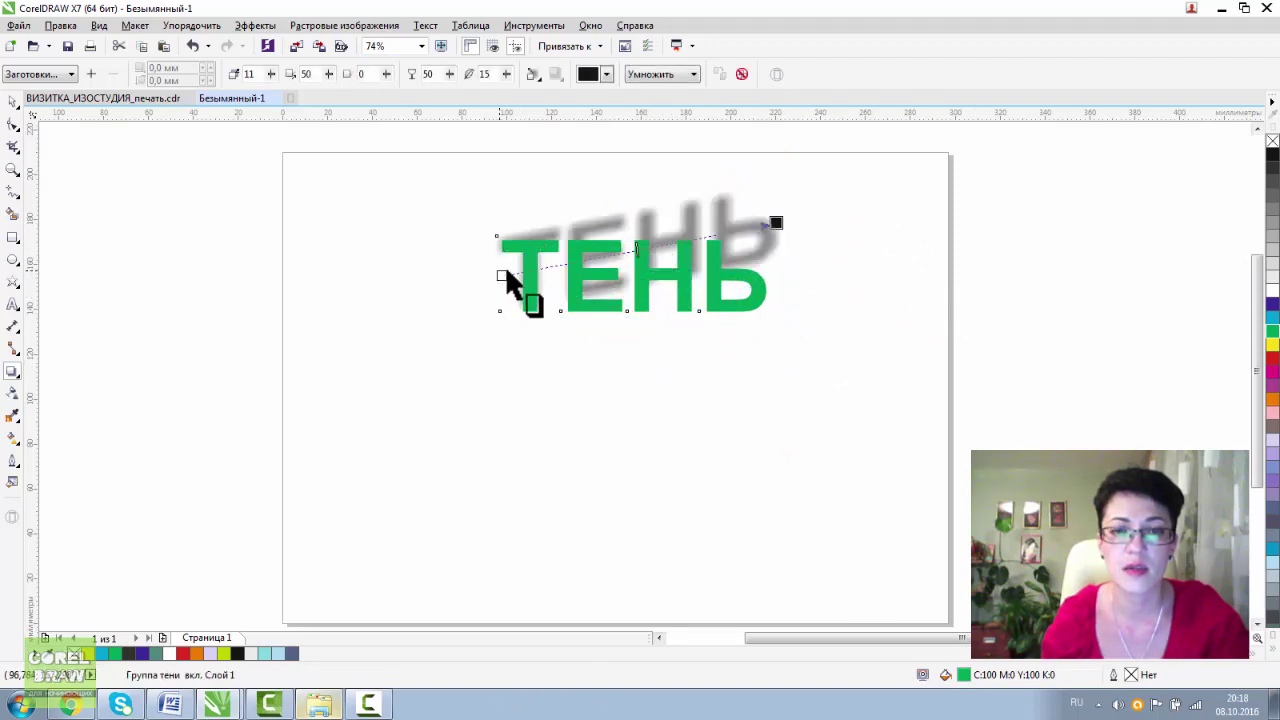
left_click_drag(779, 219, 585, 431)
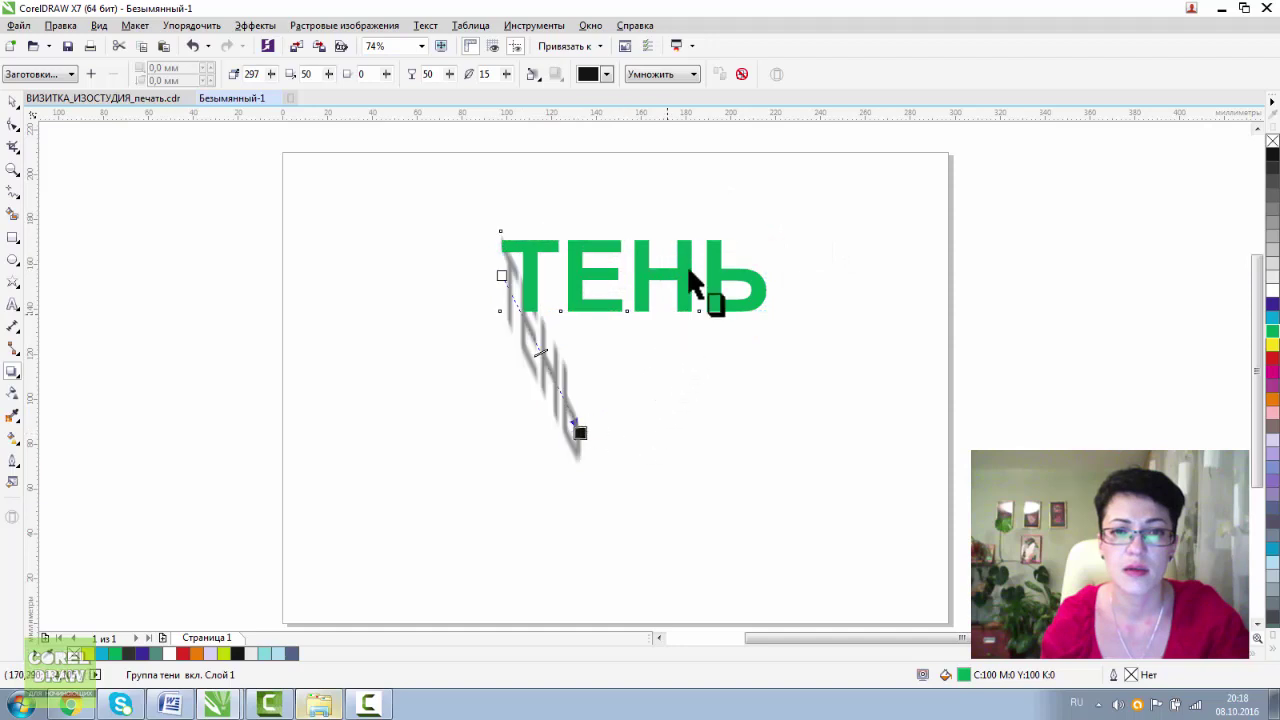
Cast the text's drop shadow from its top edge toward the upper right at an angle of 39.
left_click_drag(763, 341, 778, 275)
left_click_drag(647, 240, 735, 157)
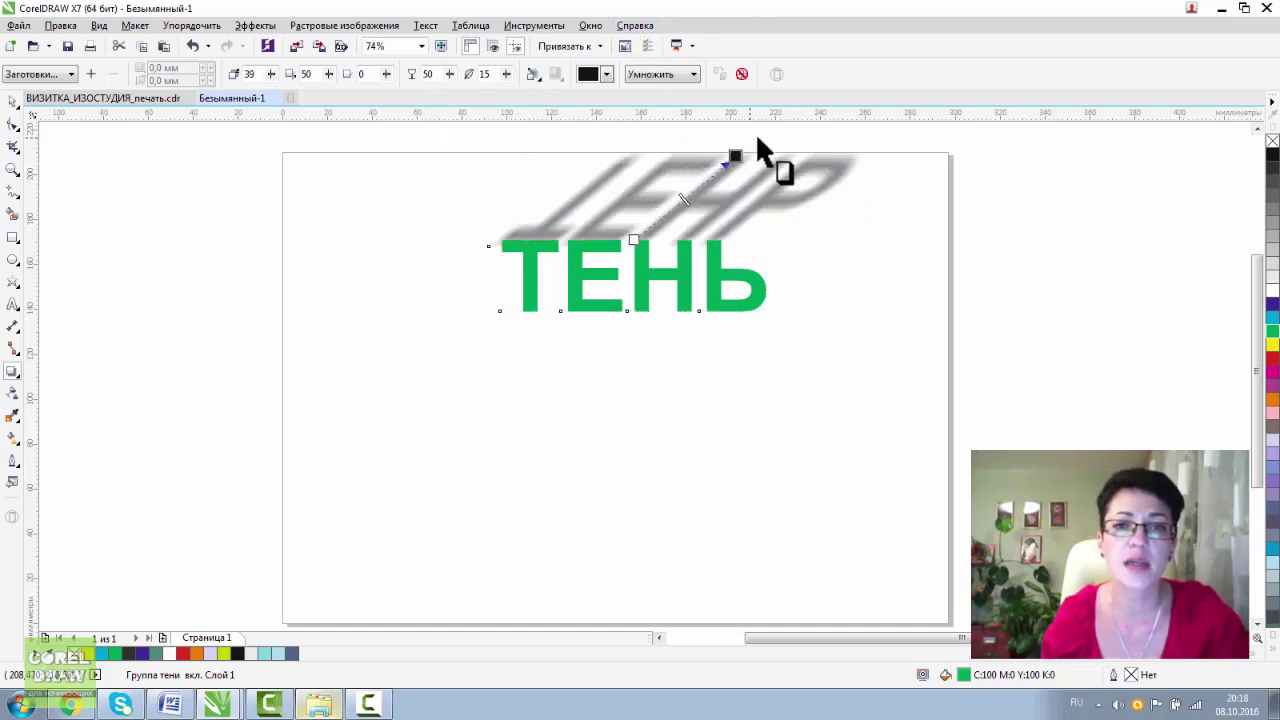
left_click(13, 102)
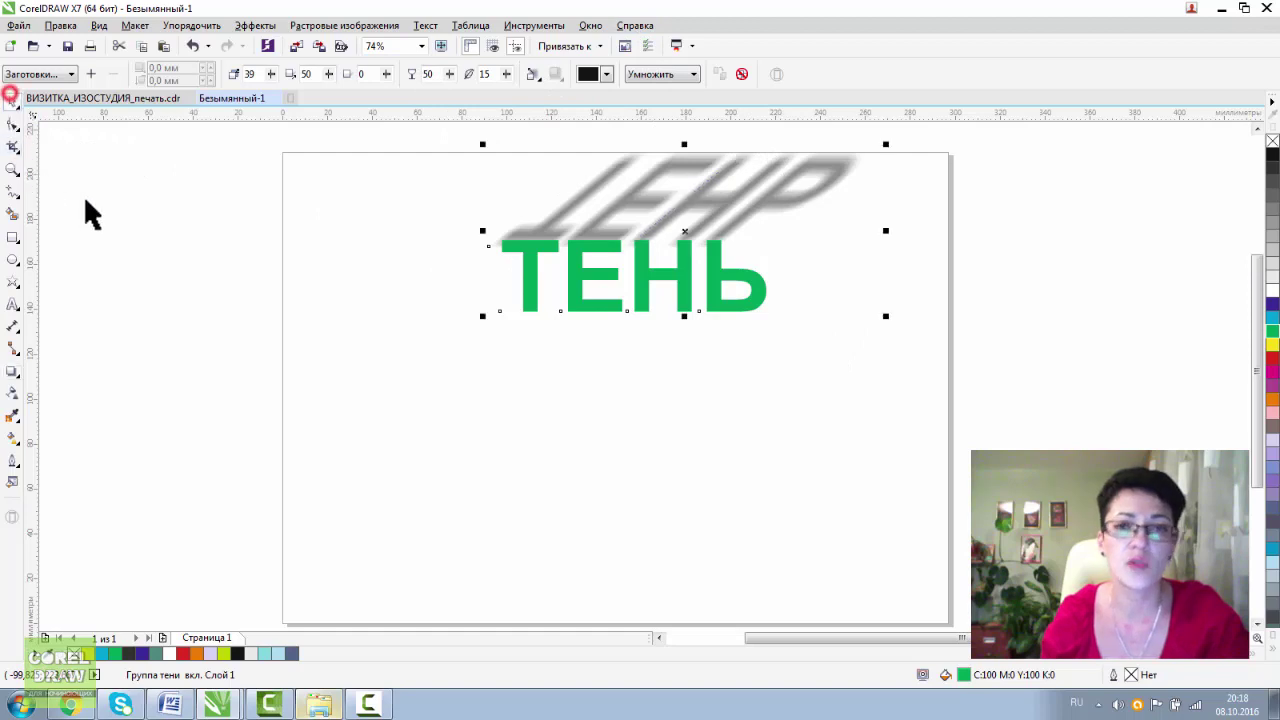
Select only the text without its shadow and fill it yellow.
left_click(489, 391)
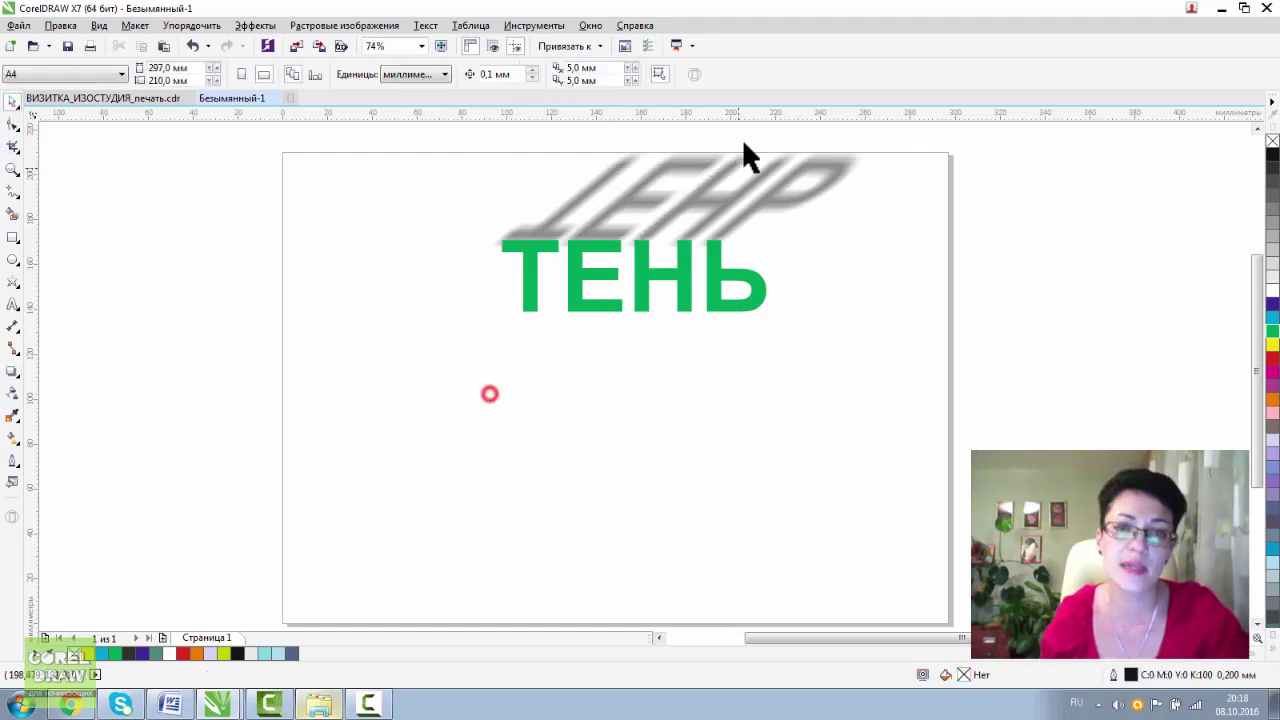
left_click(524, 306)
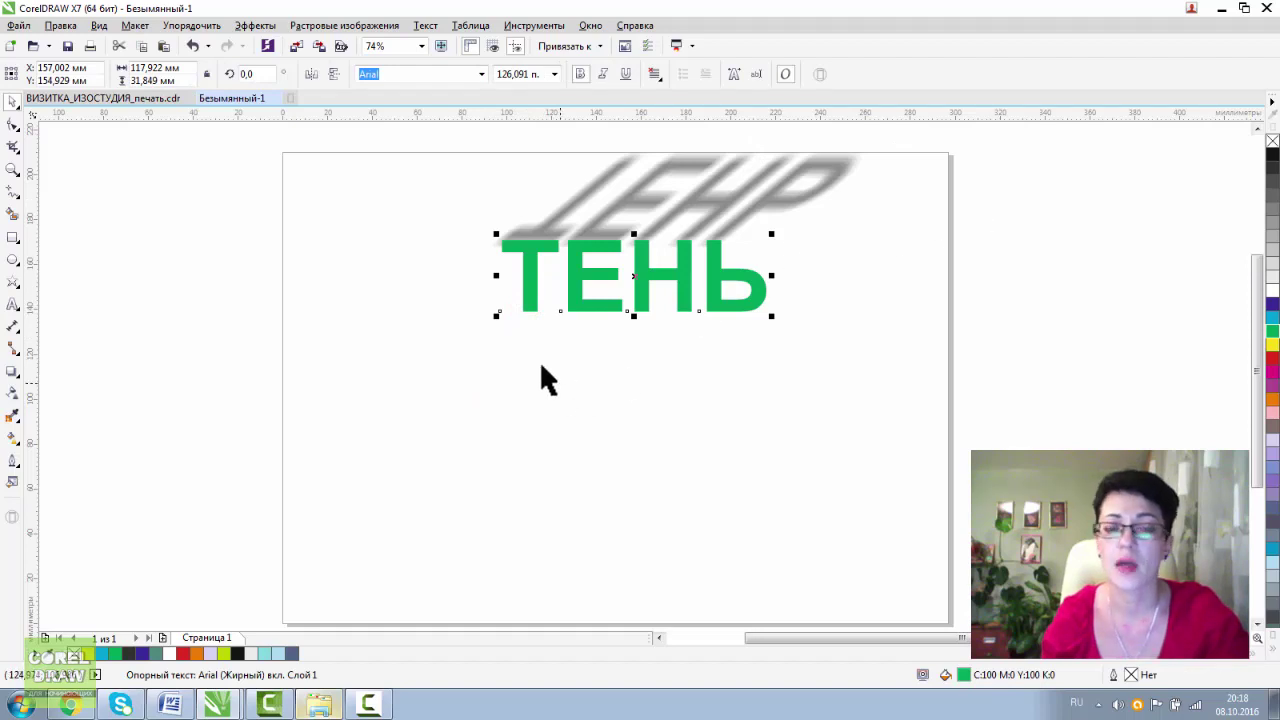
left_click(1271, 344)
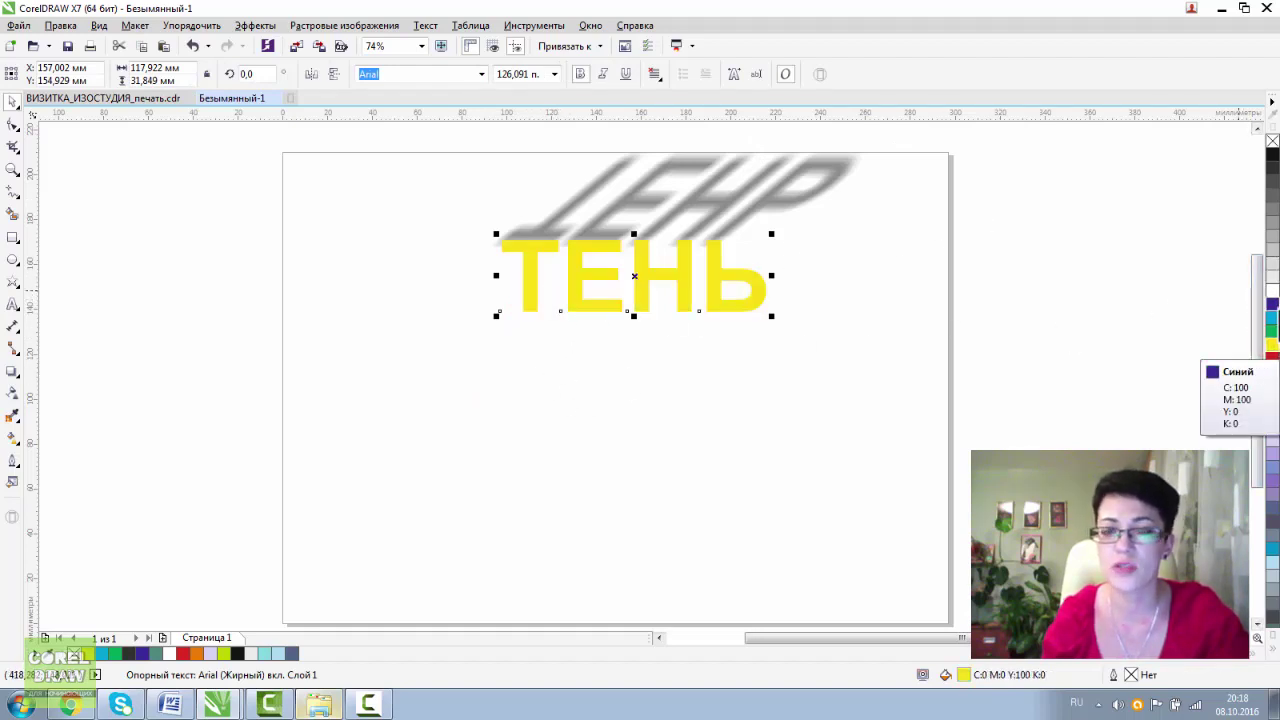
Give the yellow text a blue (C100 M100) outline 1.0 mm wide.
right_click(1273, 305)
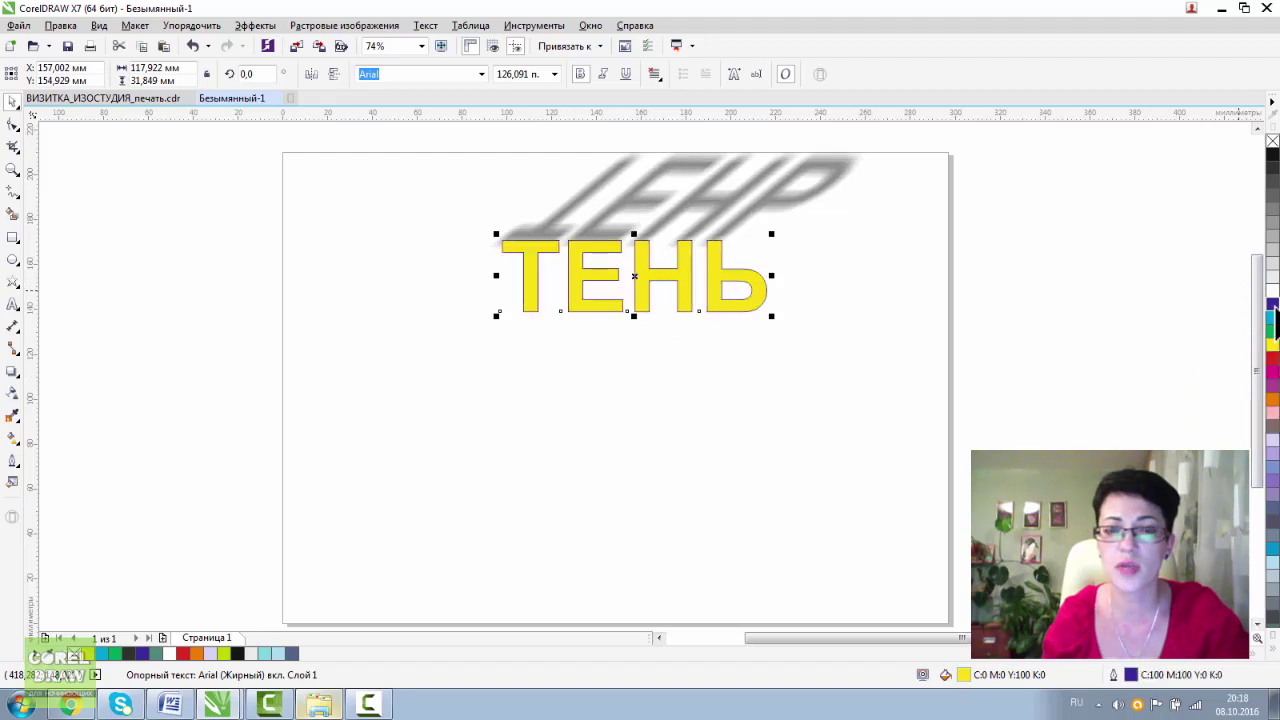
double_click(1127, 674)
left_click(530, 246)
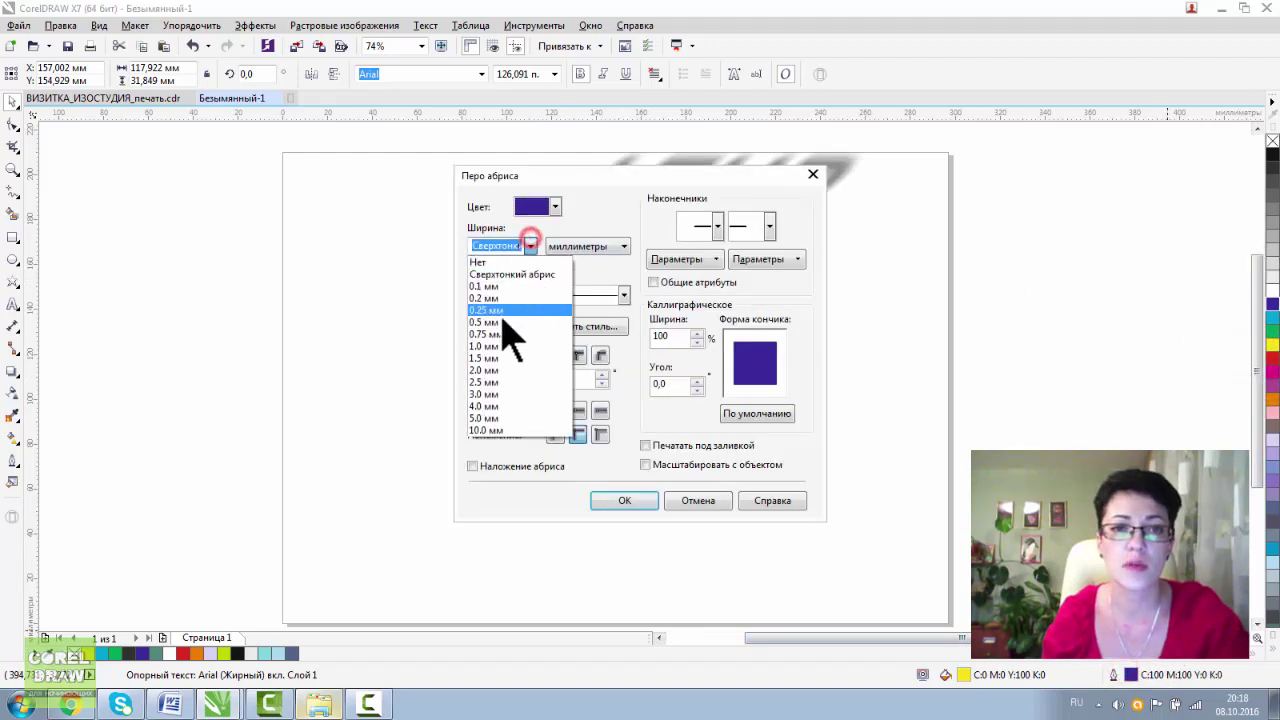
left_click(488, 350)
left_click(626, 501)
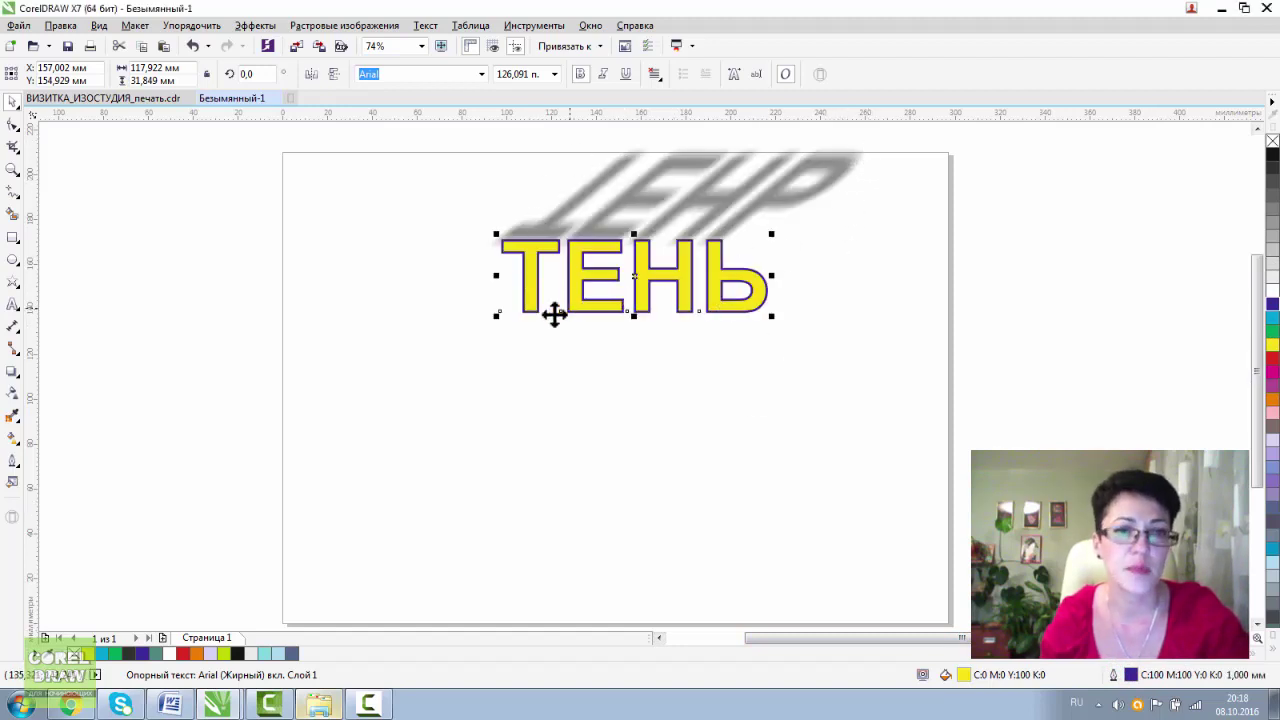
Shift individual letters with the Shape tool: move Е down by about -18 % and -37 %, and Ь down-left by about -52 % and -55 %.
left_click(12, 124)
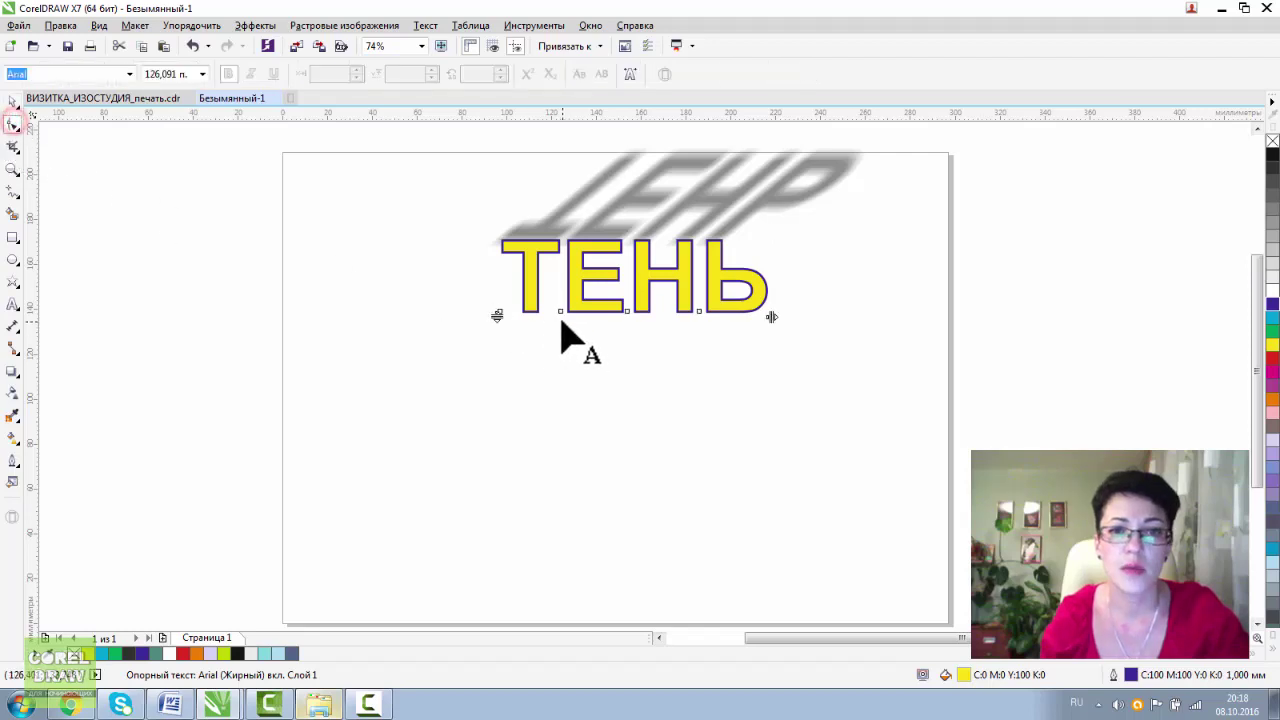
left_click_drag(560, 318, 549, 362)
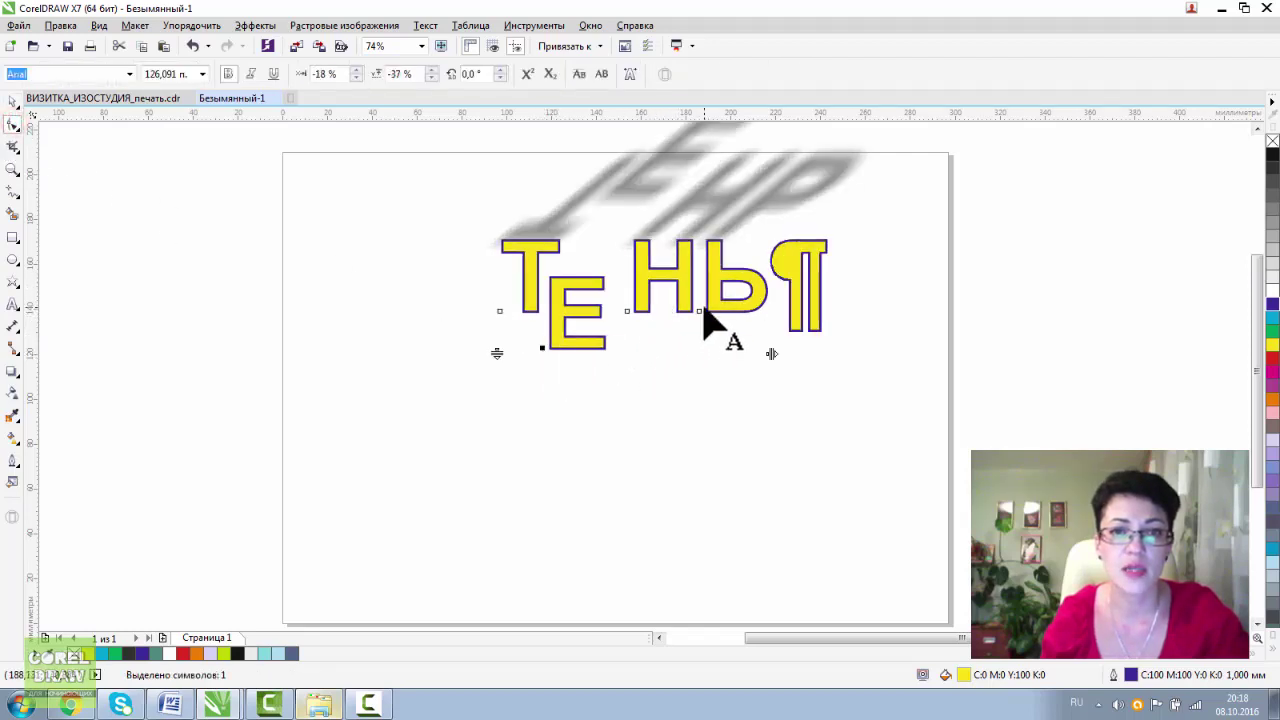
left_click_drag(699, 312, 649, 370)
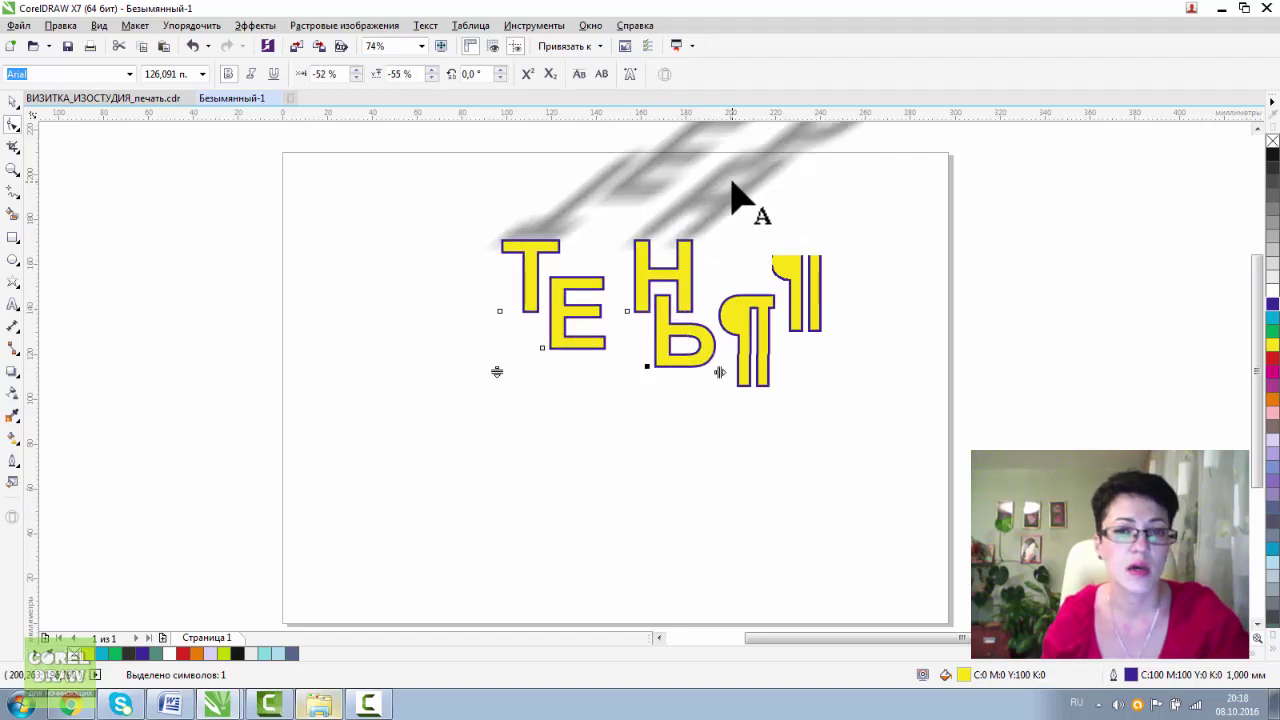
left_click(12, 102)
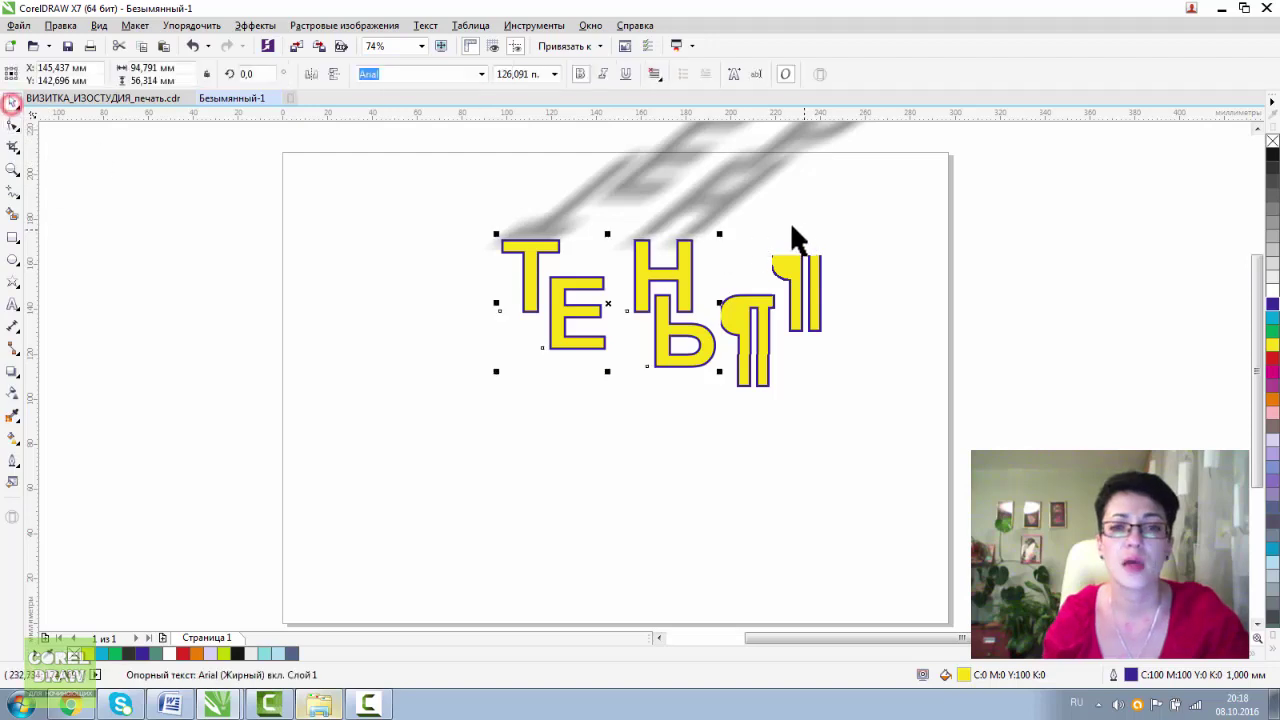
left_click(899, 243)
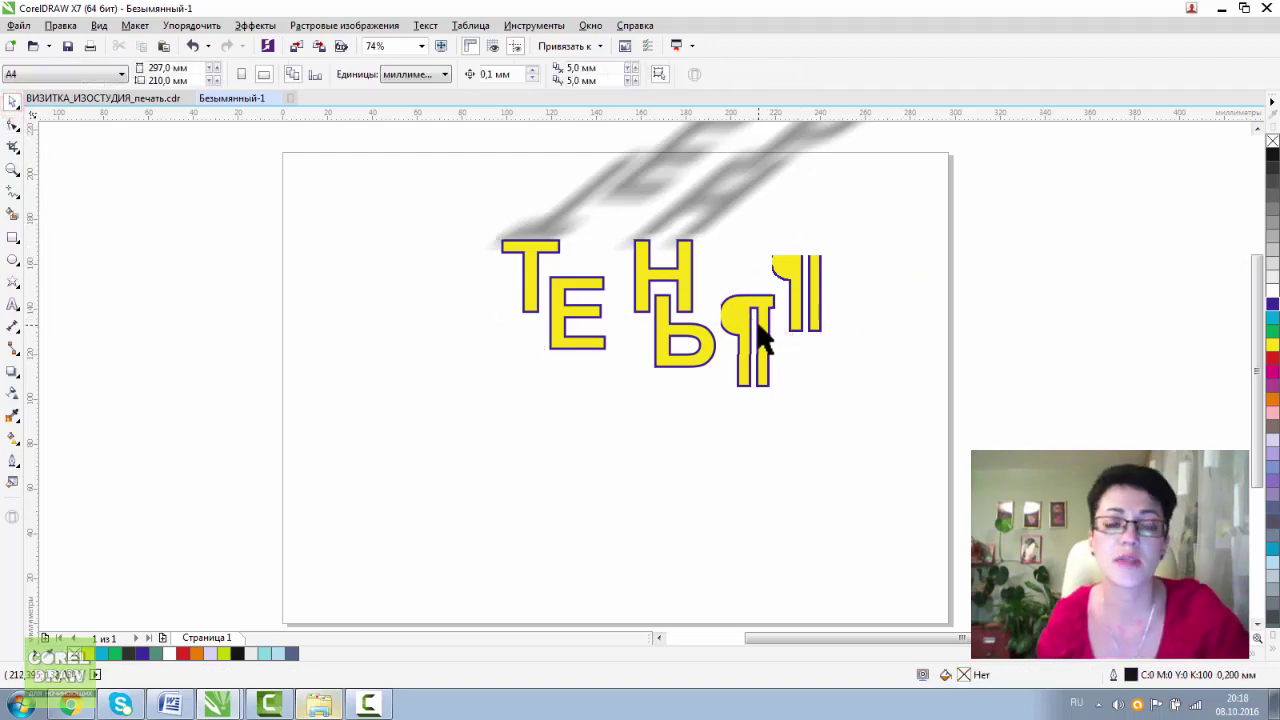
Draw a square about 51 mm wide in the lower left of the page and fill it cyan.
left_click(13, 237)
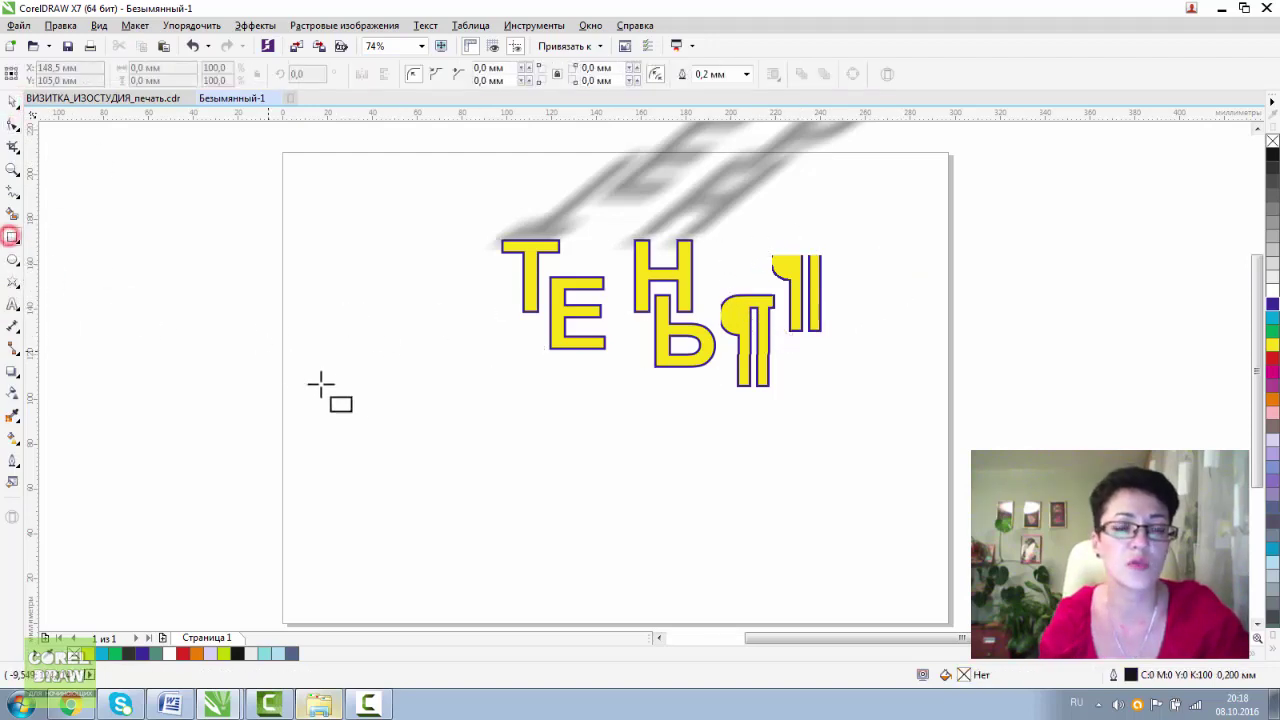
left_click_drag(340, 390, 453, 503)
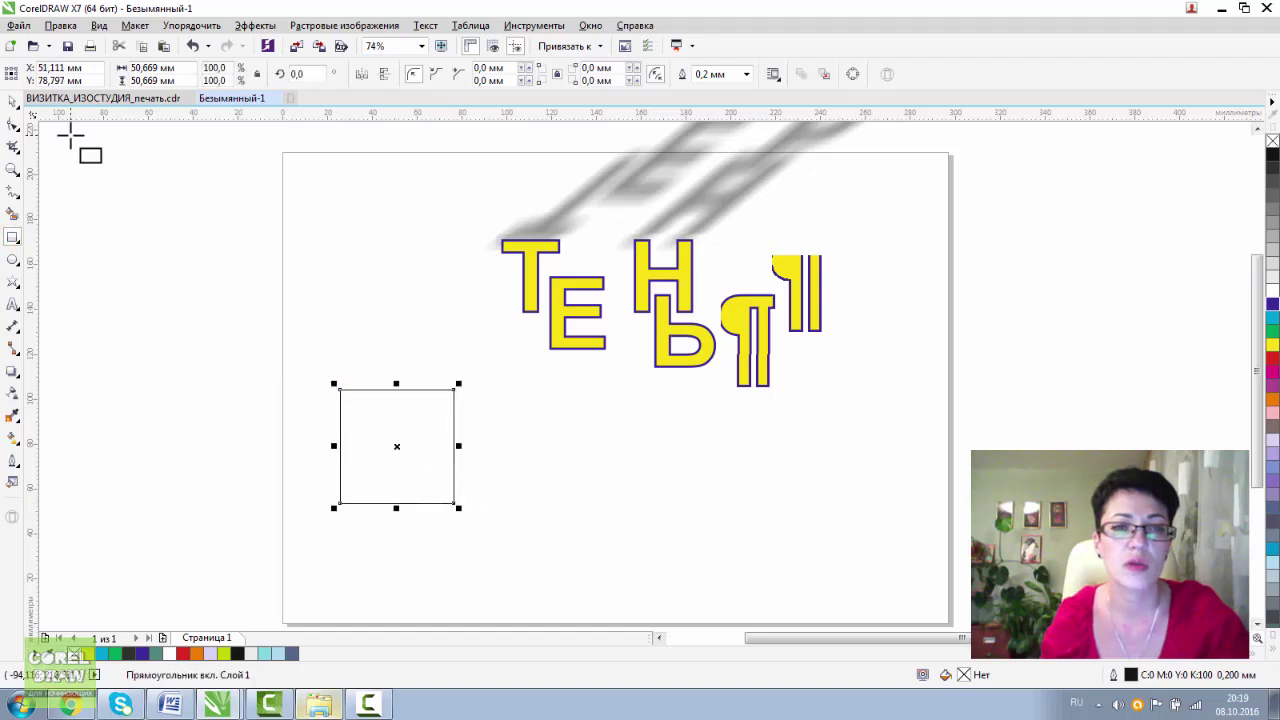
left_click(1272, 318)
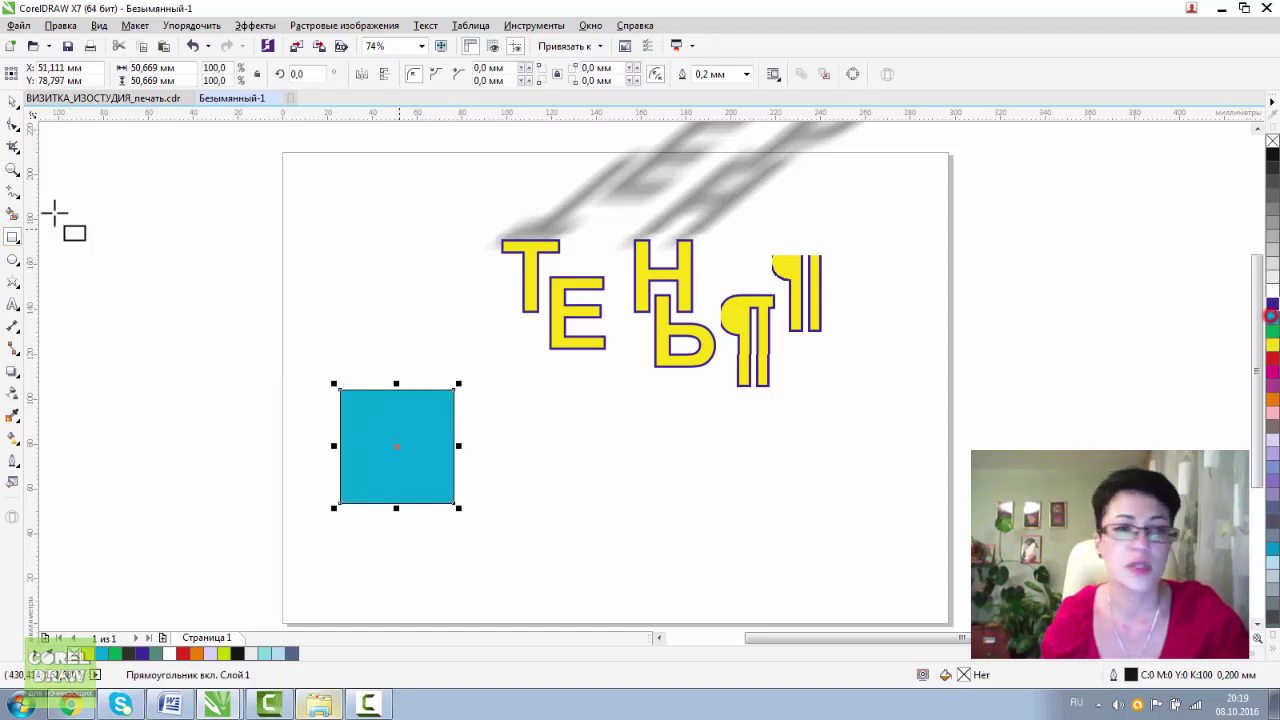
Cast a perspective drop shadow from the square's bottom edge toward the upper left at an angle of 127.
left_click(13, 370)
left_click_drag(396, 503, 218, 263)
left_click(13, 101)
left_click(386, 406)
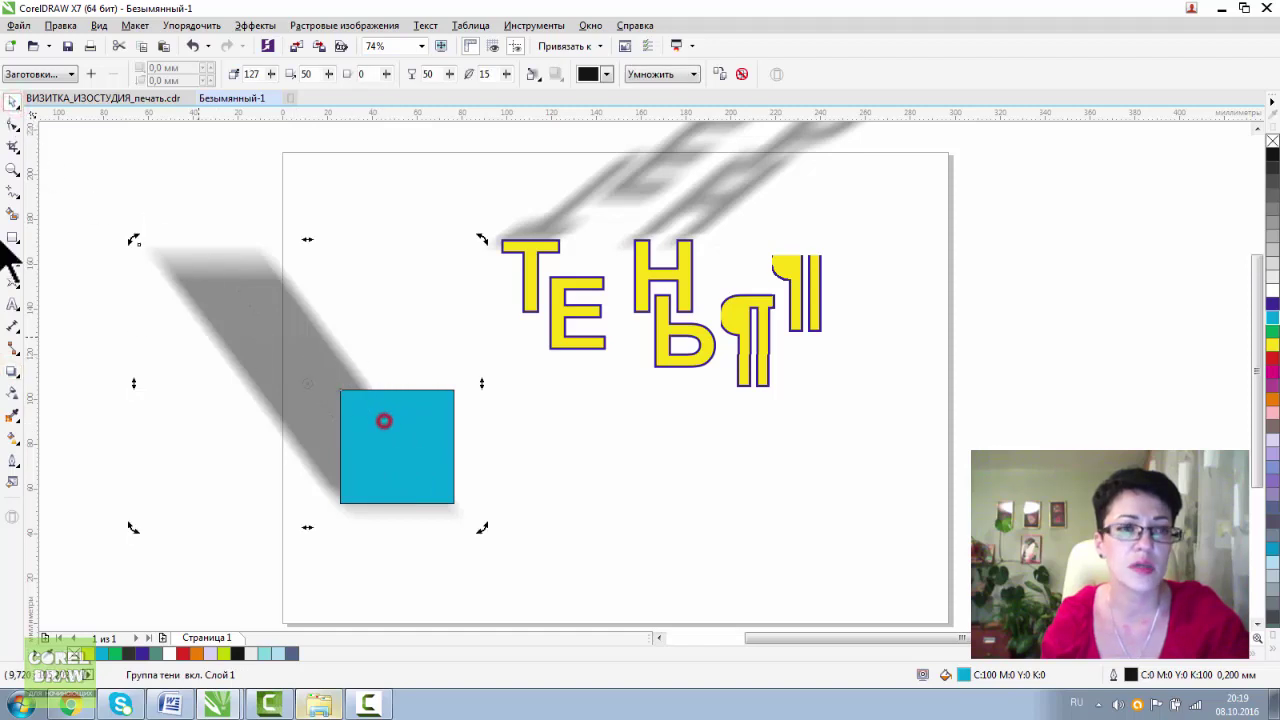
Round all corners of the cyan square with the Shape tool to a radius of about 21.8 mm.
left_click(13, 124)
left_click(348, 408)
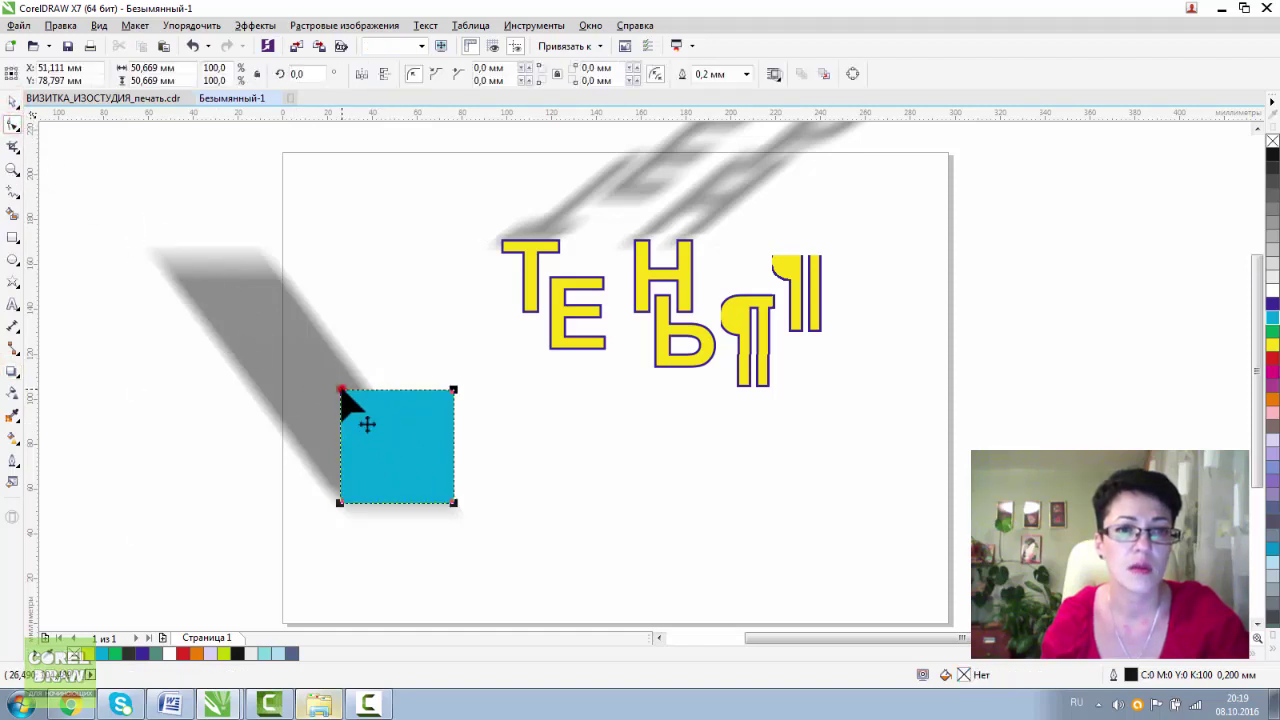
left_click_drag(349, 393, 390, 394)
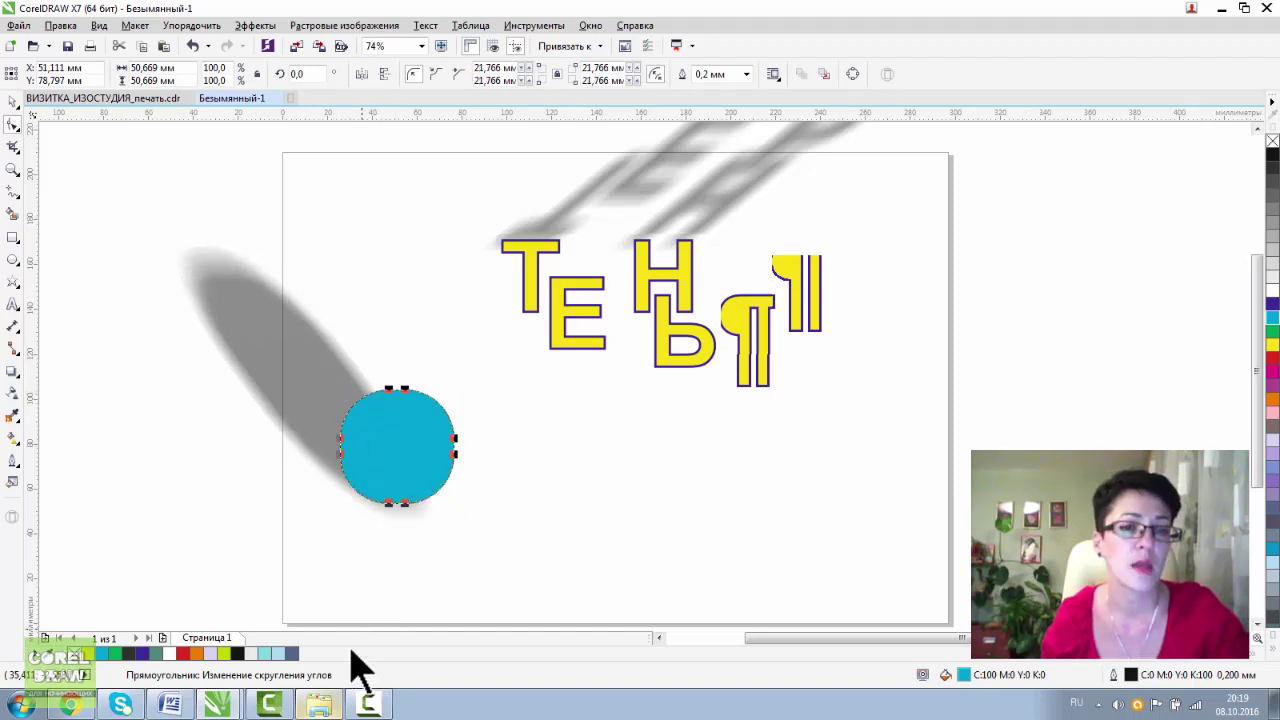
Clear the page of the text, the rounded square and their shadows.
left_click(13, 170)
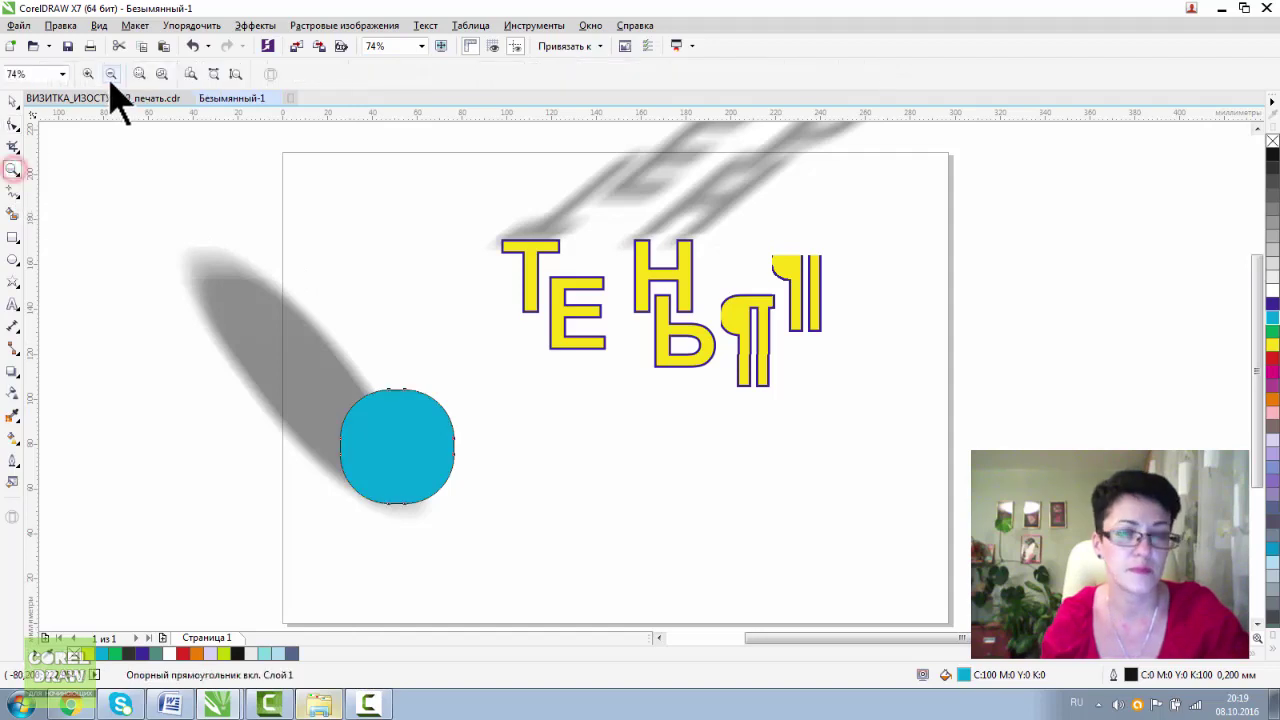
left_click(111, 74)
left_click(13, 104)
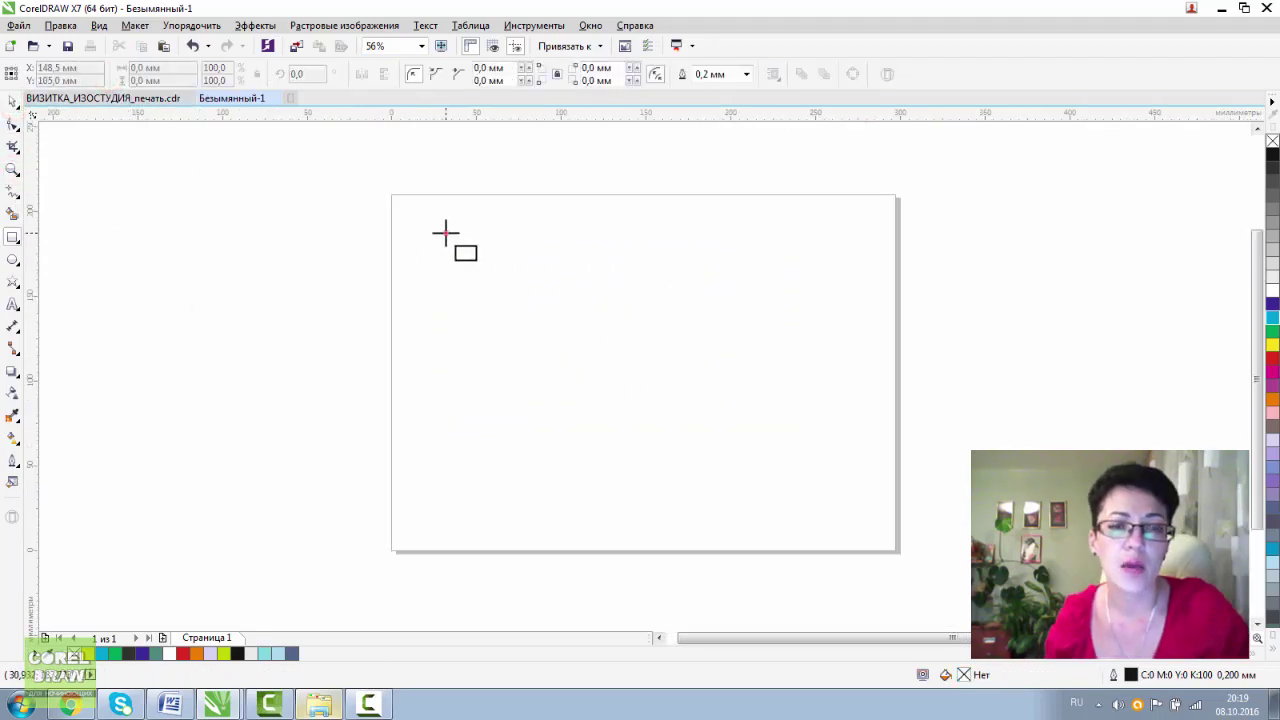
Draw a black rectangle about 182 by 139 mm, and on it a pale blue five-pointed star about 28 by 26 mm.
left_click_drag(446, 234, 756, 470)
left_click(1273, 157)
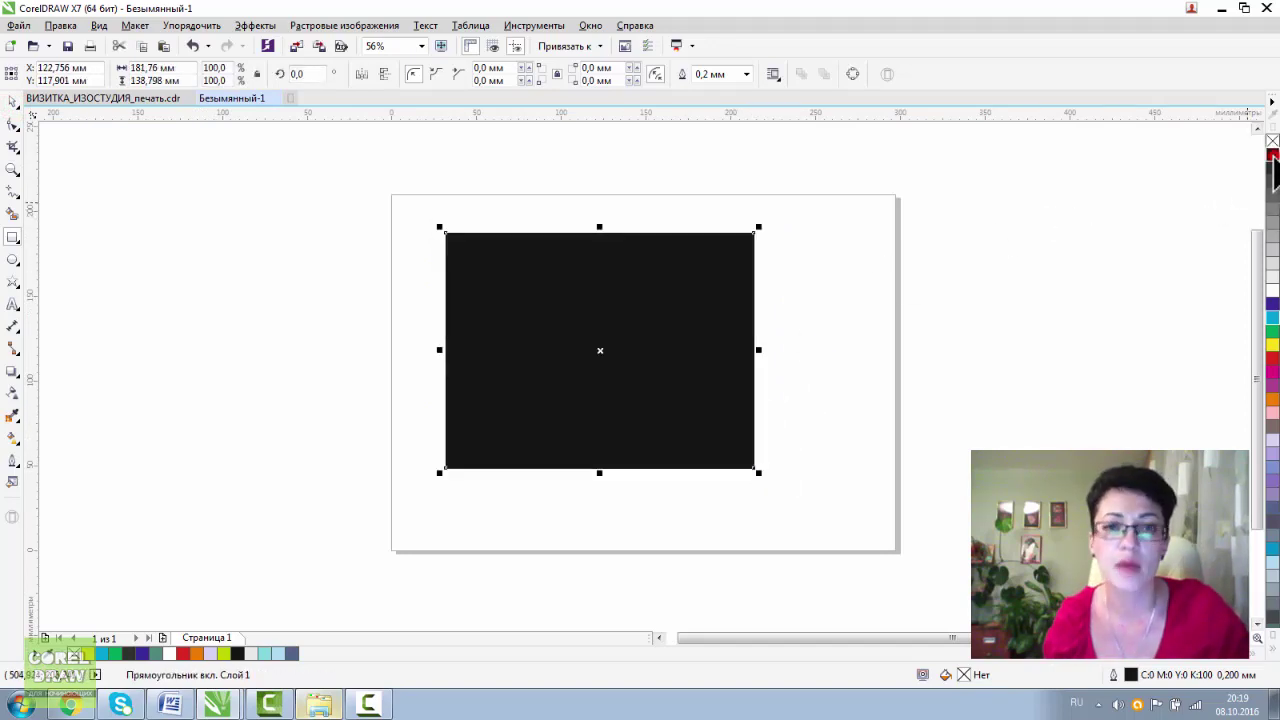
left_click(12, 284)
left_click_drag(510, 297, 568, 352)
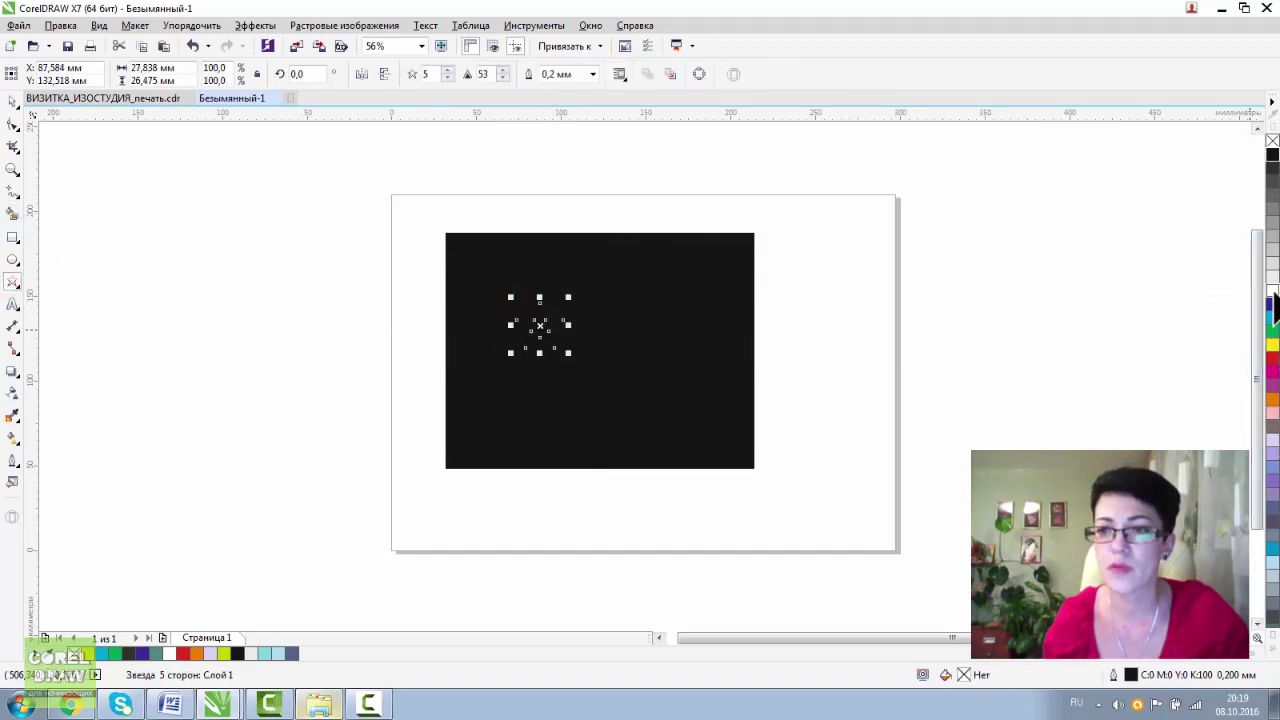
left_click(1272, 566)
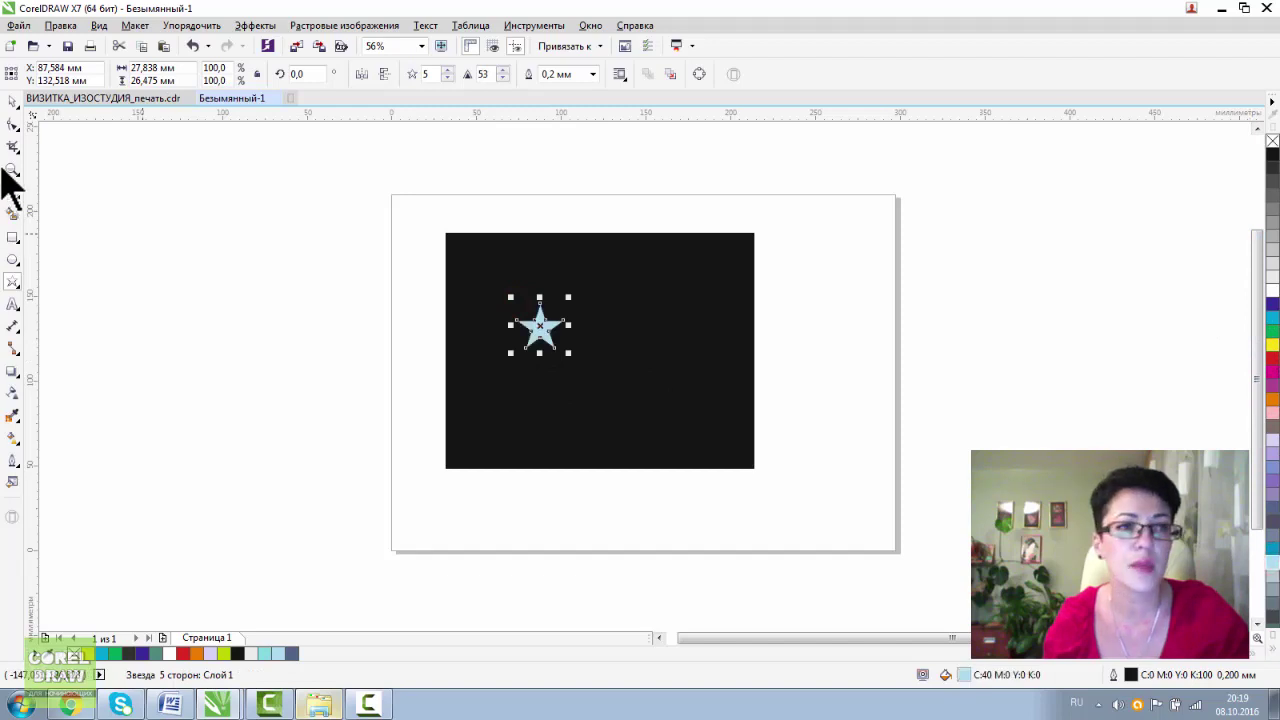
Cast a drop shadow on the star from its top point straight down at an angle of 270.
left_click(12, 168)
left_click_drag(473, 225, 767, 441)
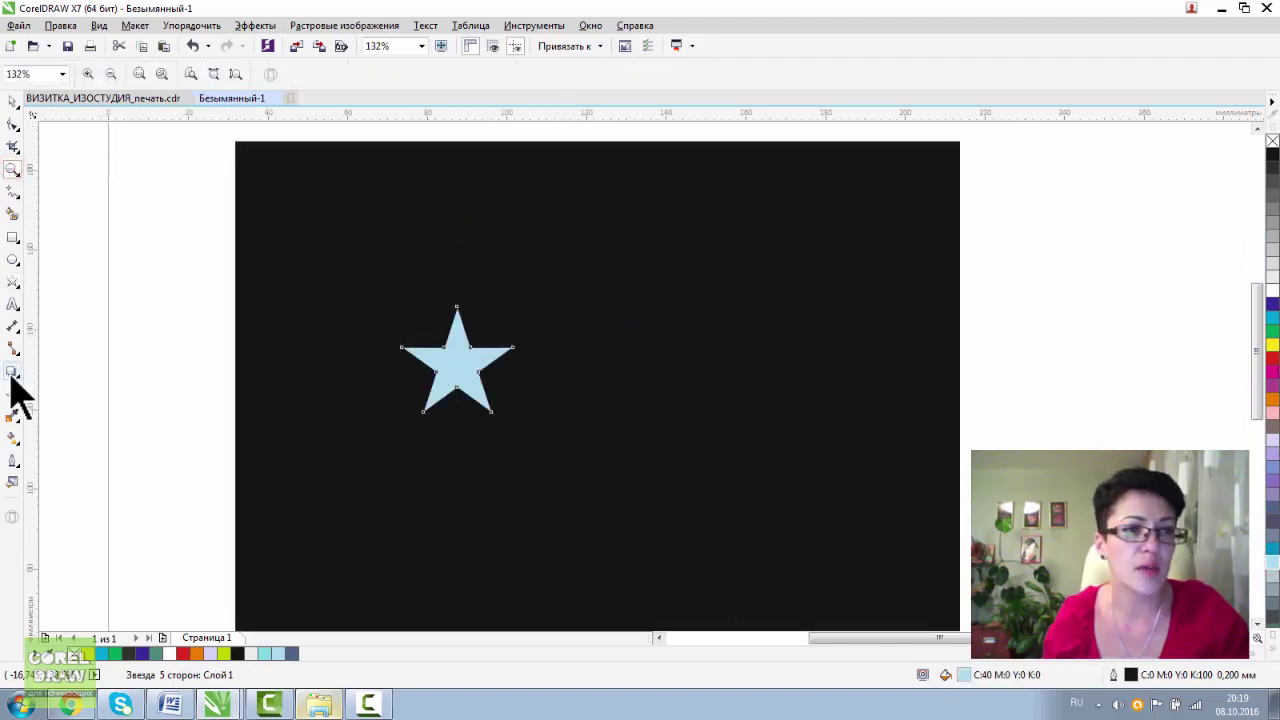
left_click(10, 374)
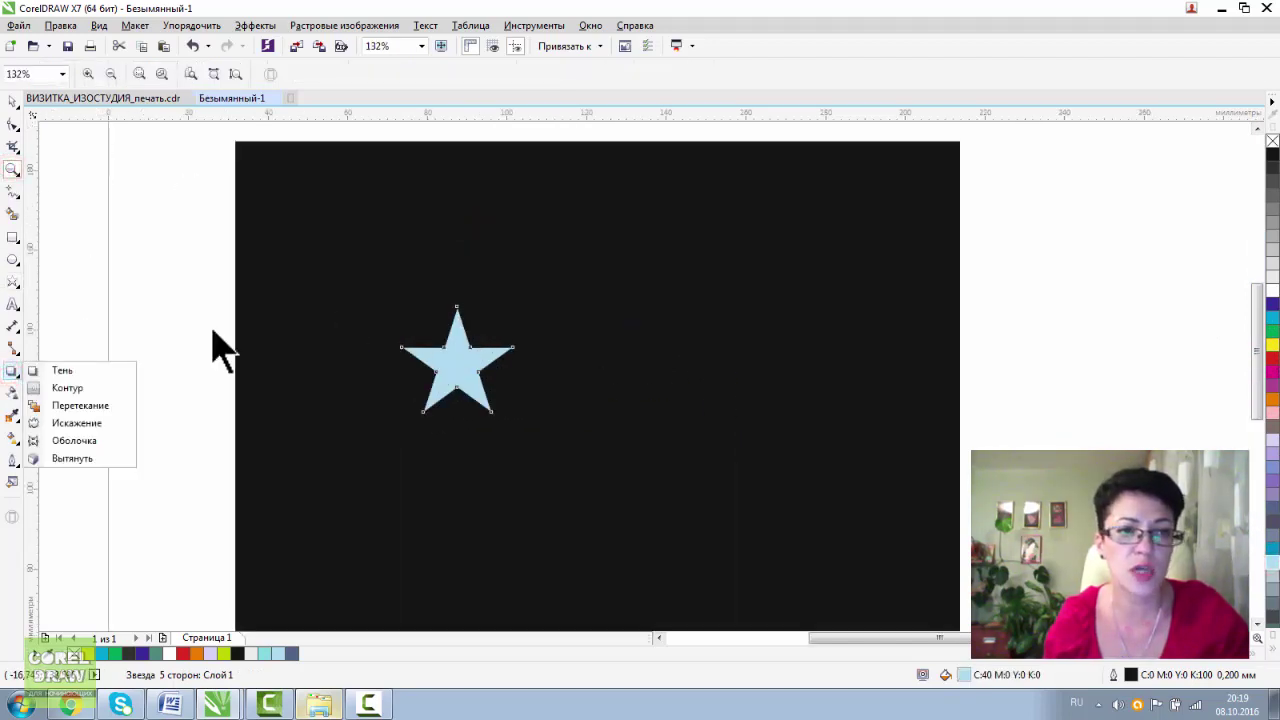
left_click(71, 371)
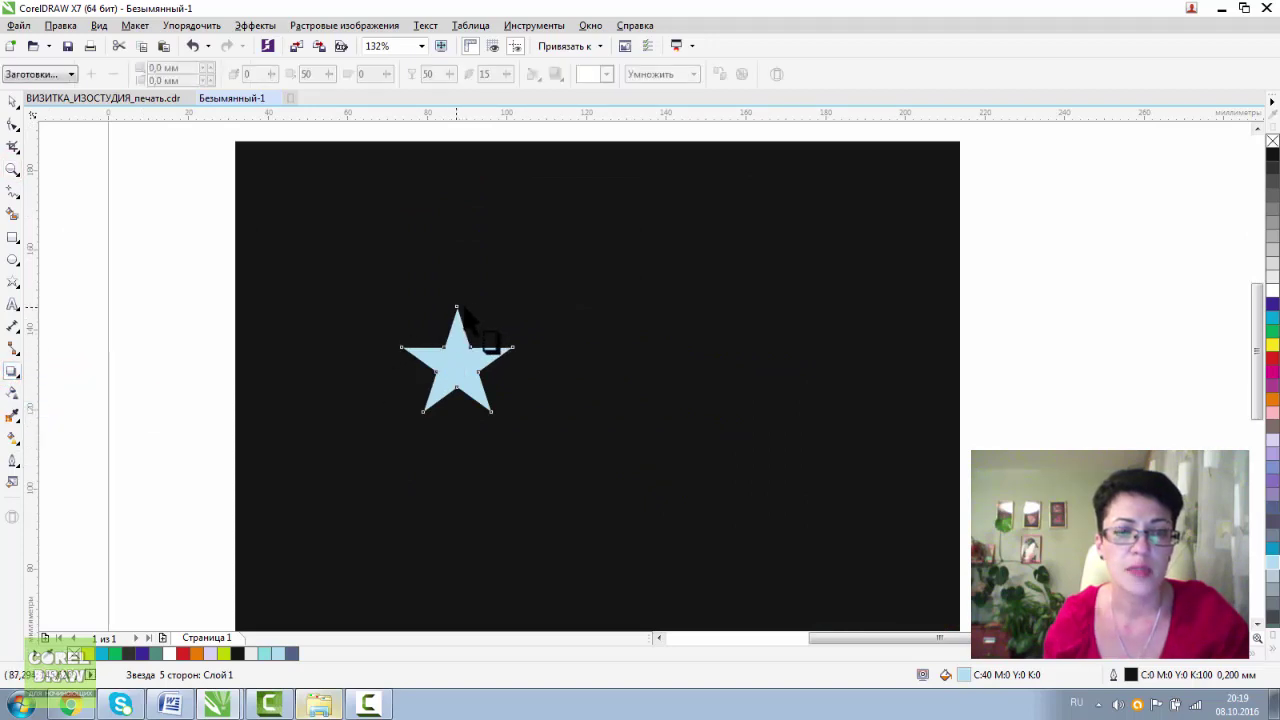
left_click_drag(459, 340, 461, 418)
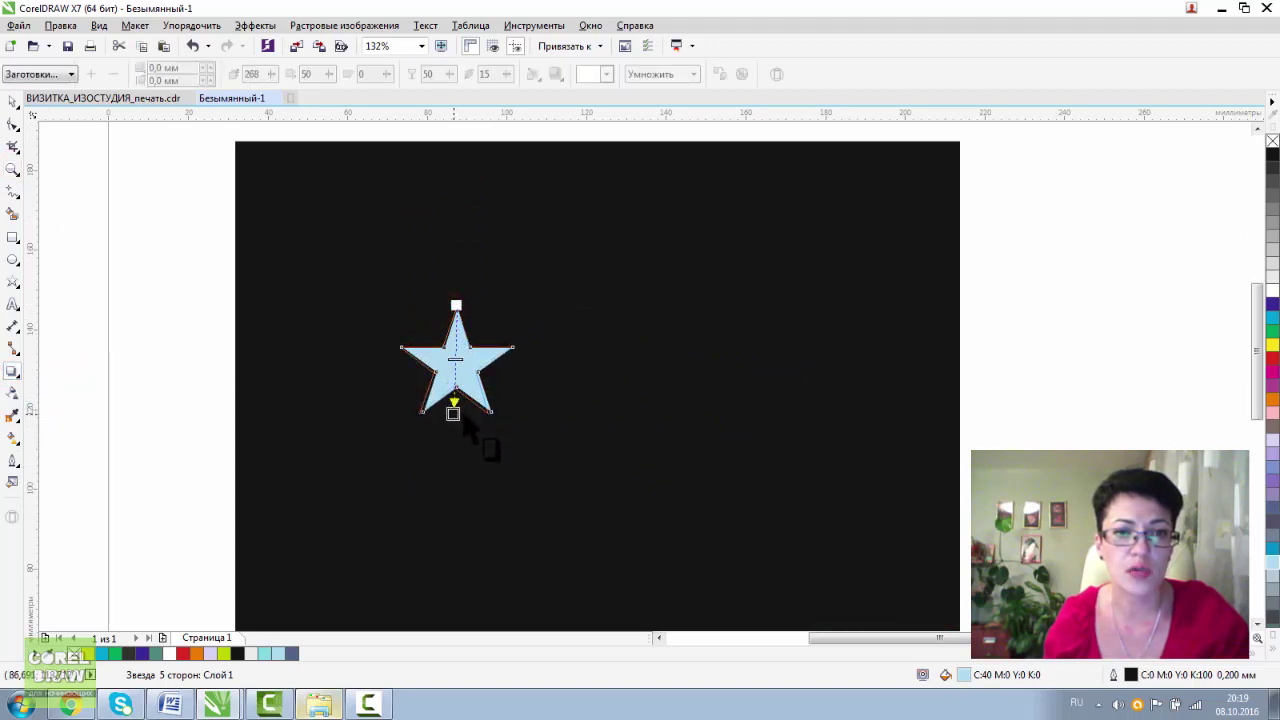
Set the star's shadow colour to white and direct its feathering outward.
left_click(606, 74)
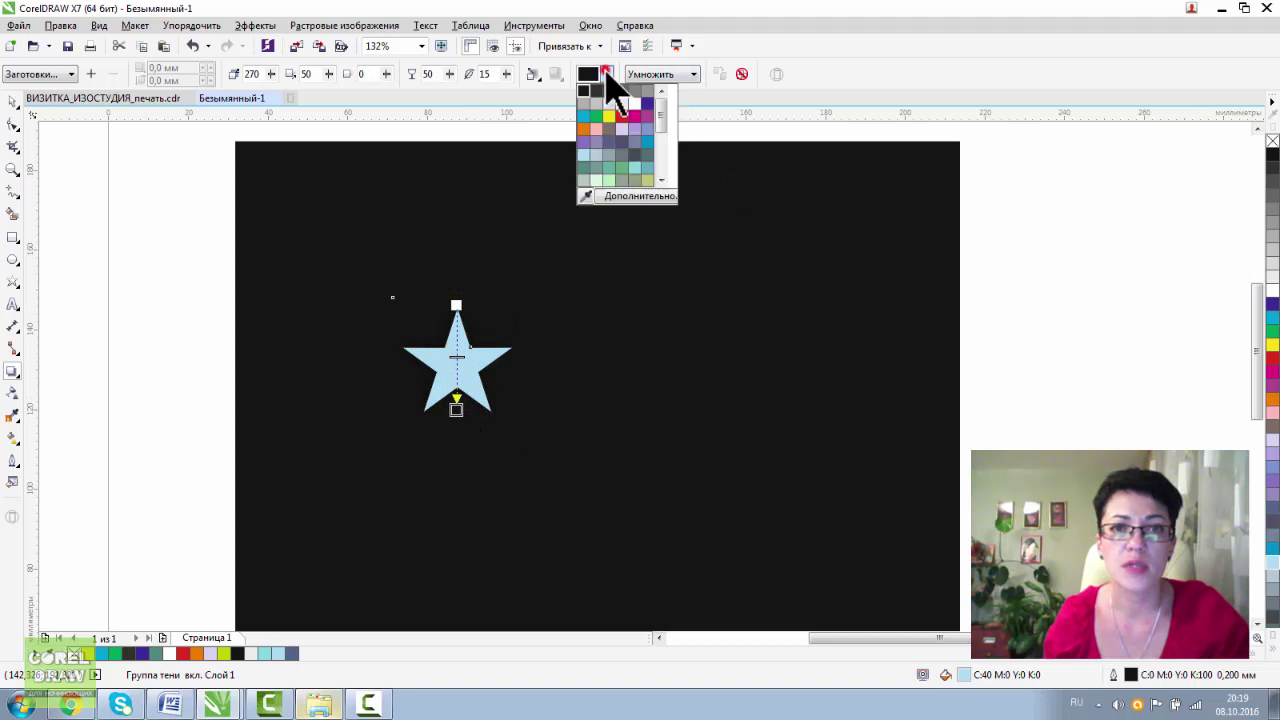
left_click(634, 103)
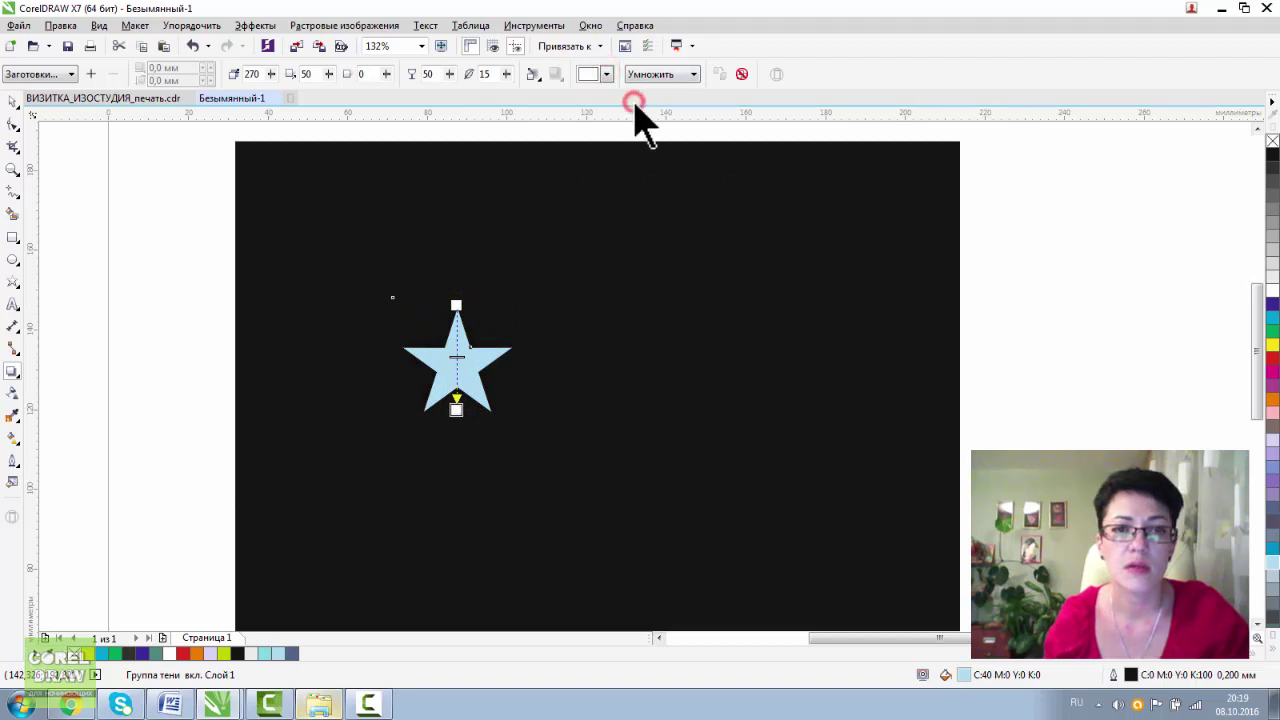
left_click(532, 74)
left_click(555, 129)
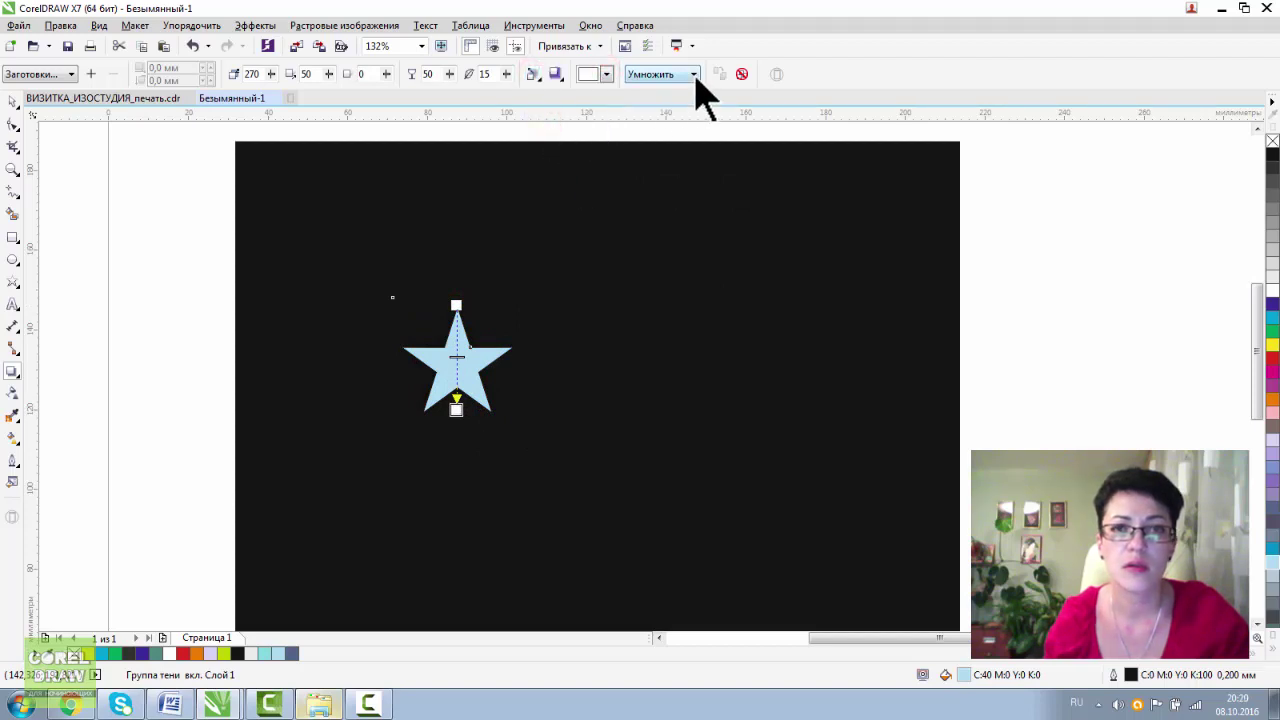
Switch the star shadow's merge mode to Обычный, and on to Добавить.
left_click(693, 74)
left_click(680, 90)
left_click(693, 74)
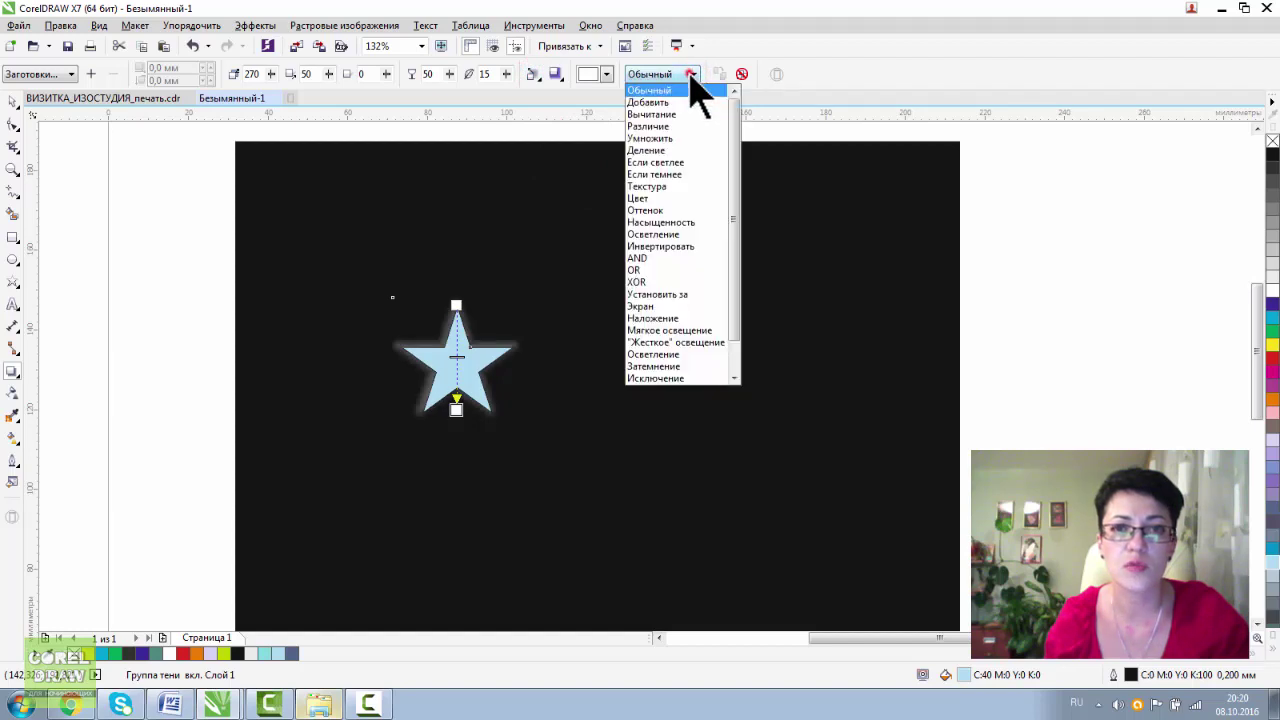
left_click(681, 102)
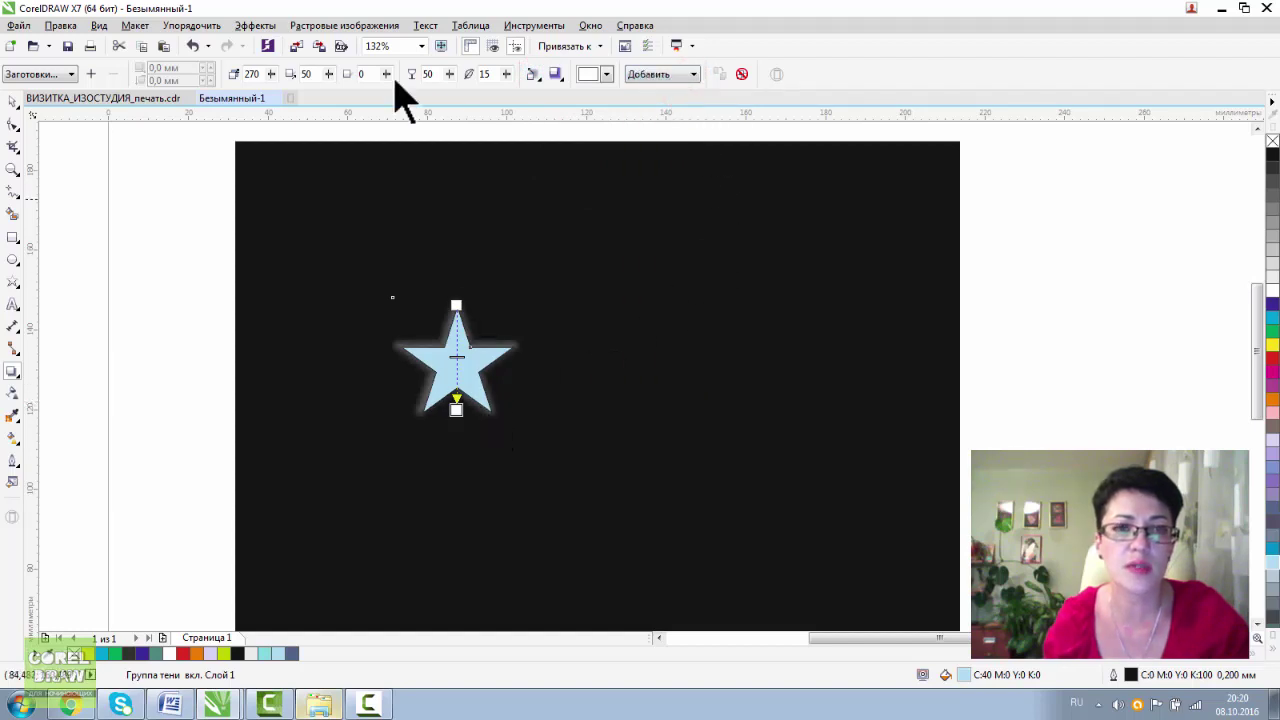
Give the star's shadow Обратные квадратичные edges and remove the star's outline.
left_click(556, 74)
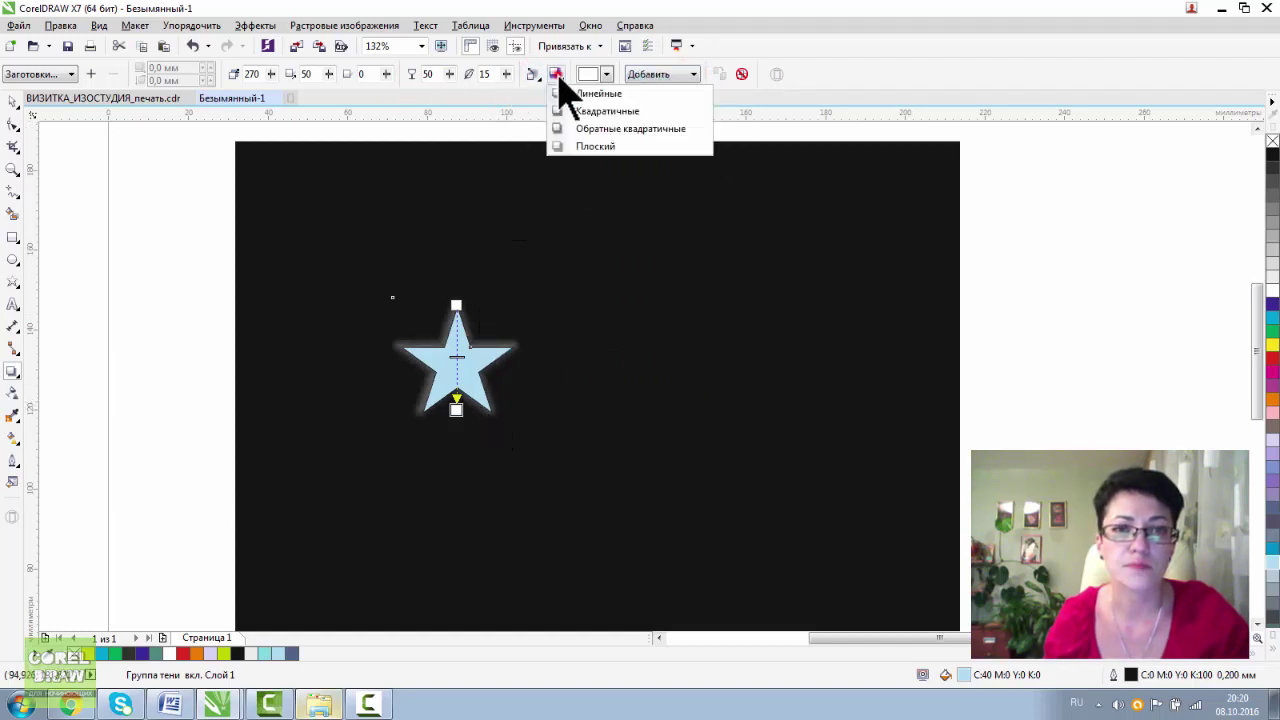
left_click(578, 129)
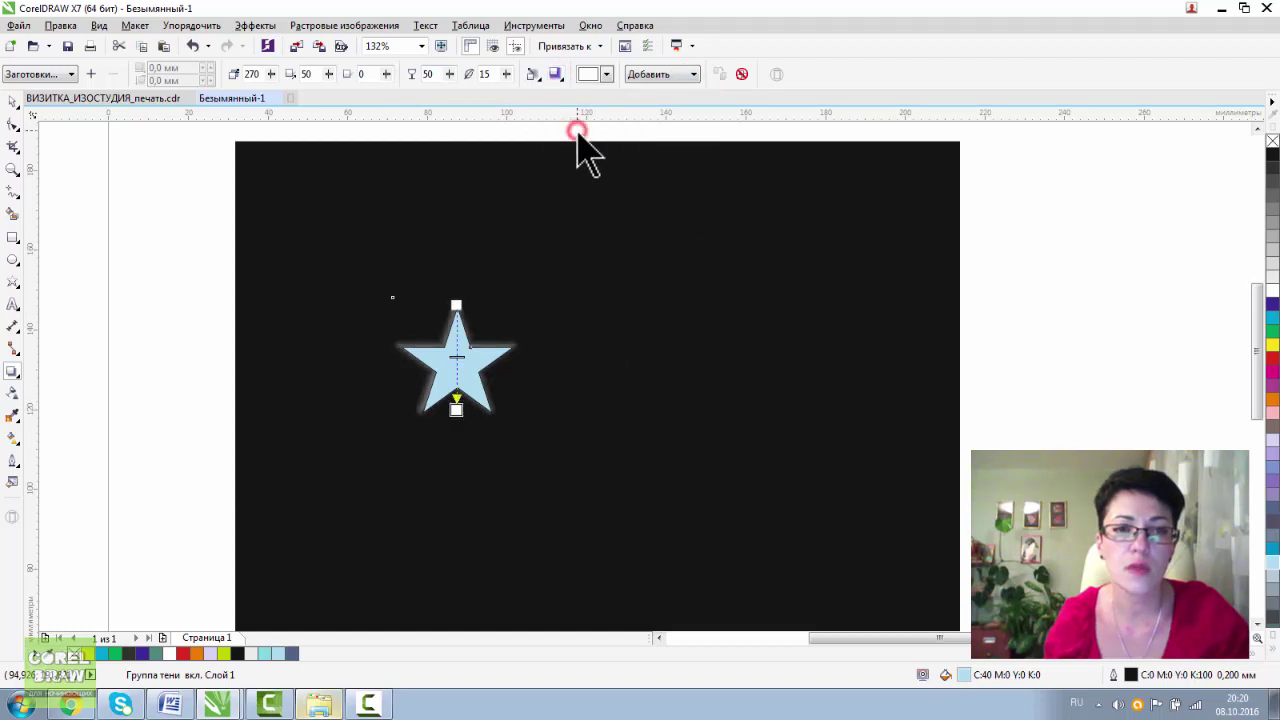
left_click(13, 168)
left_click_drag(343, 257, 590, 435)
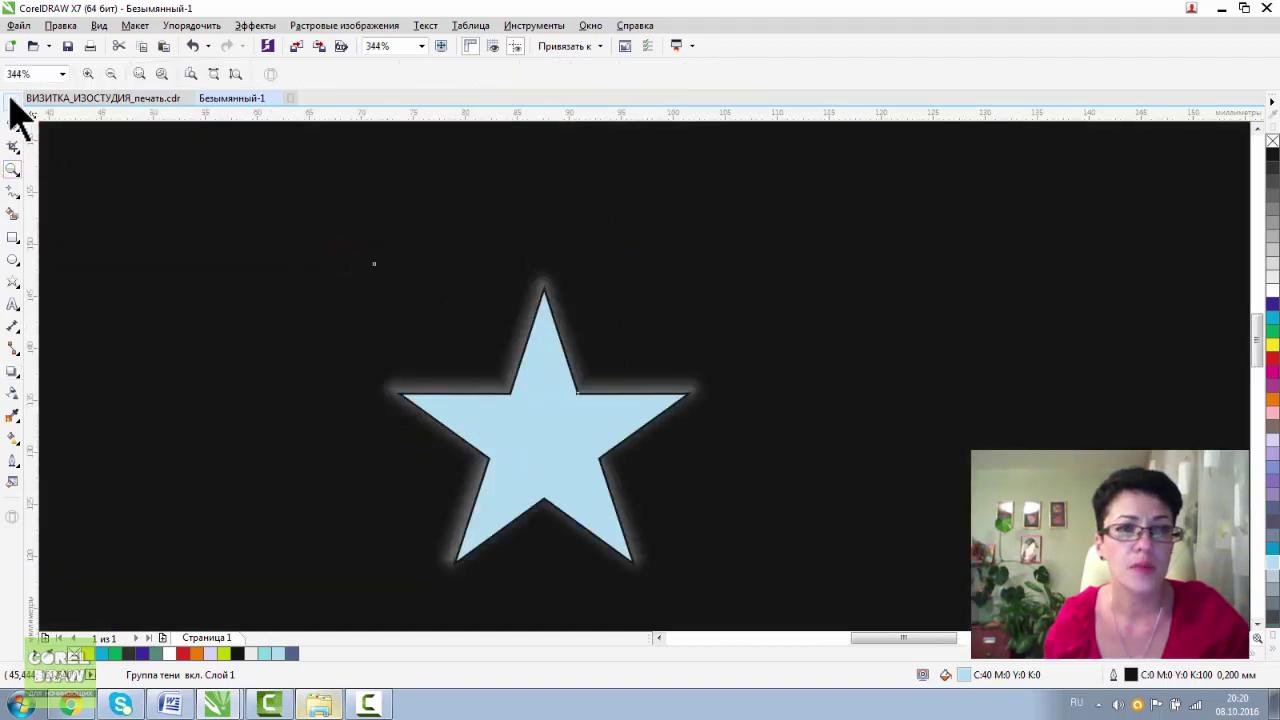
left_click(13, 101)
left_click(556, 446)
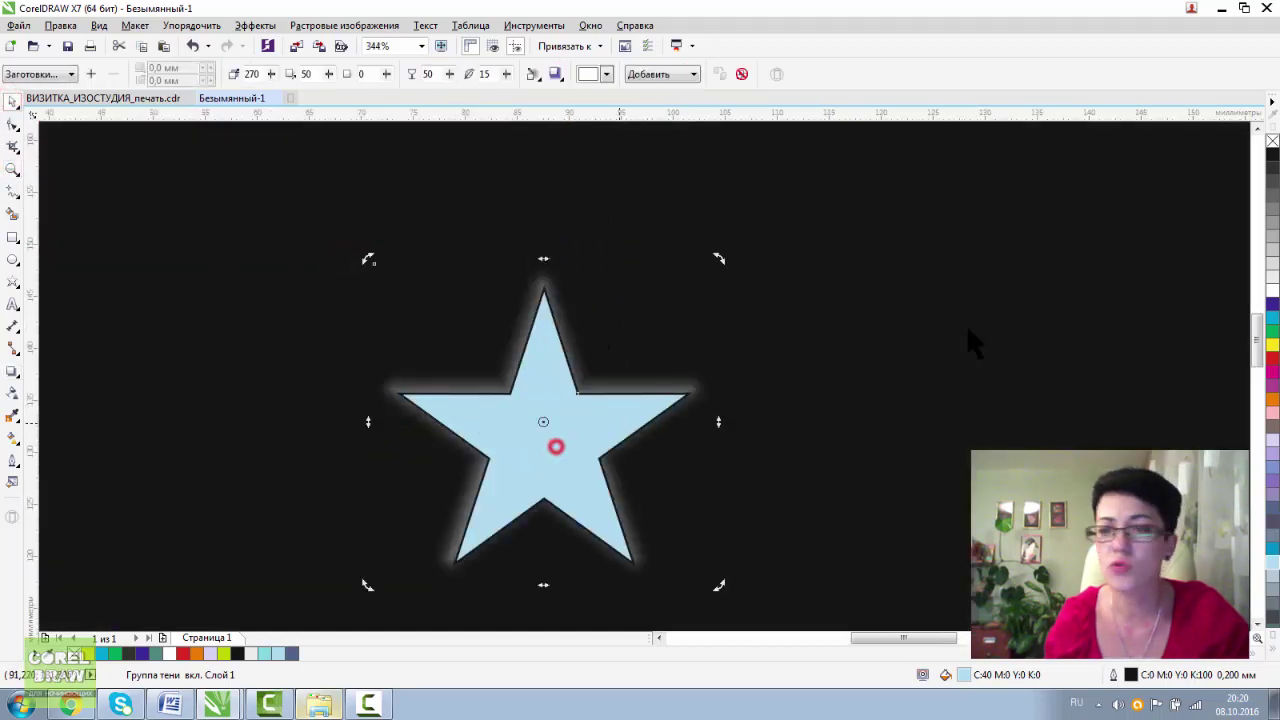
right_click(1272, 142)
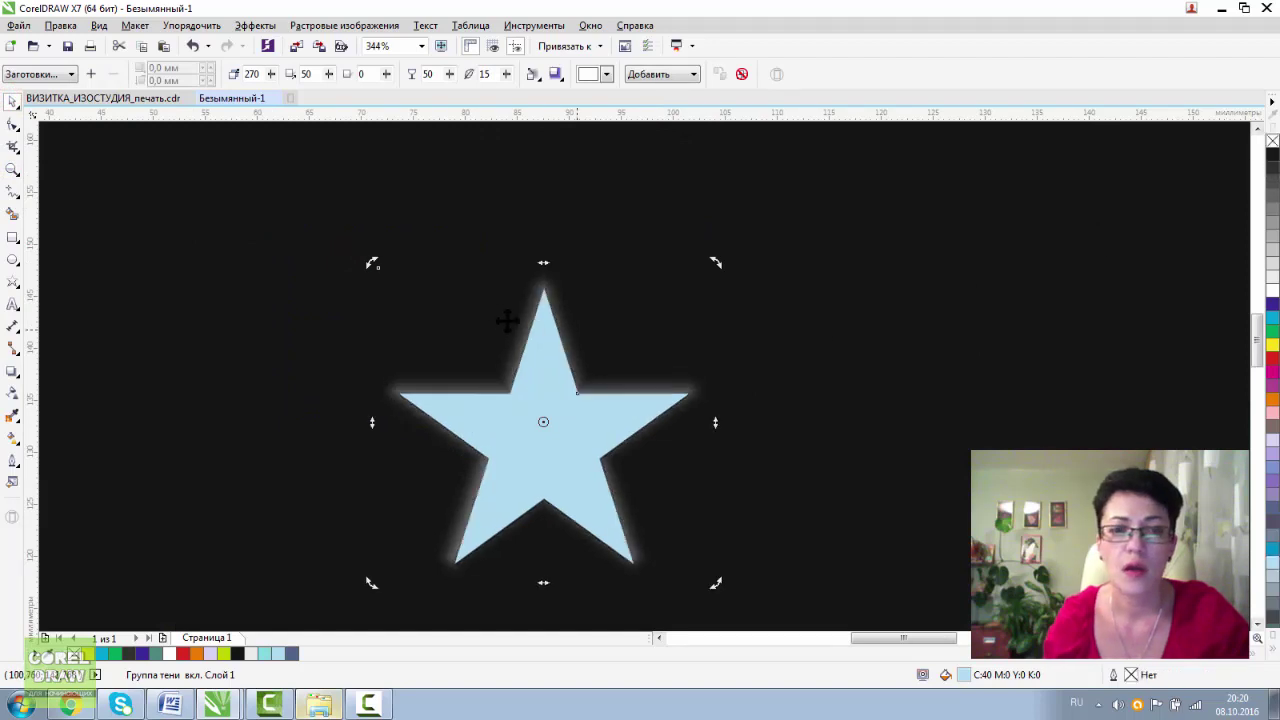
Try Плоский edges on the star's shadow and replace them with Квадратичные edges.
left_click(556, 74)
left_click(576, 150)
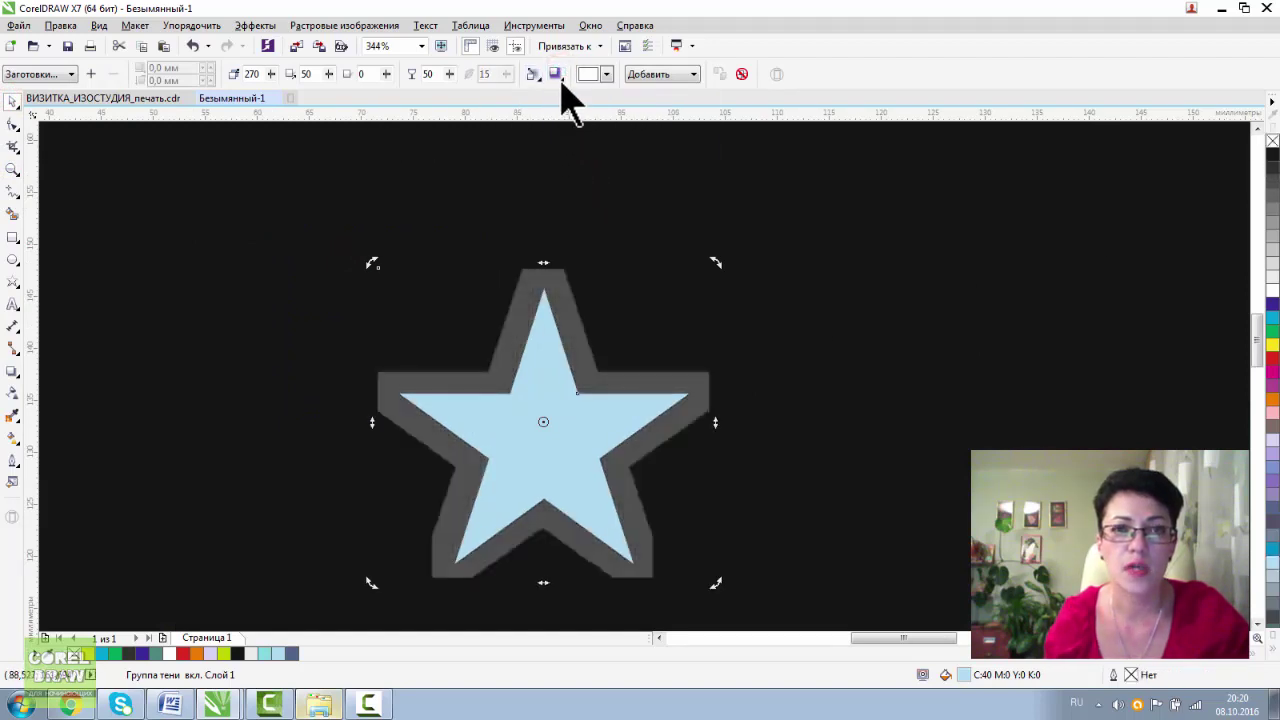
left_click(556, 74)
left_click(572, 108)
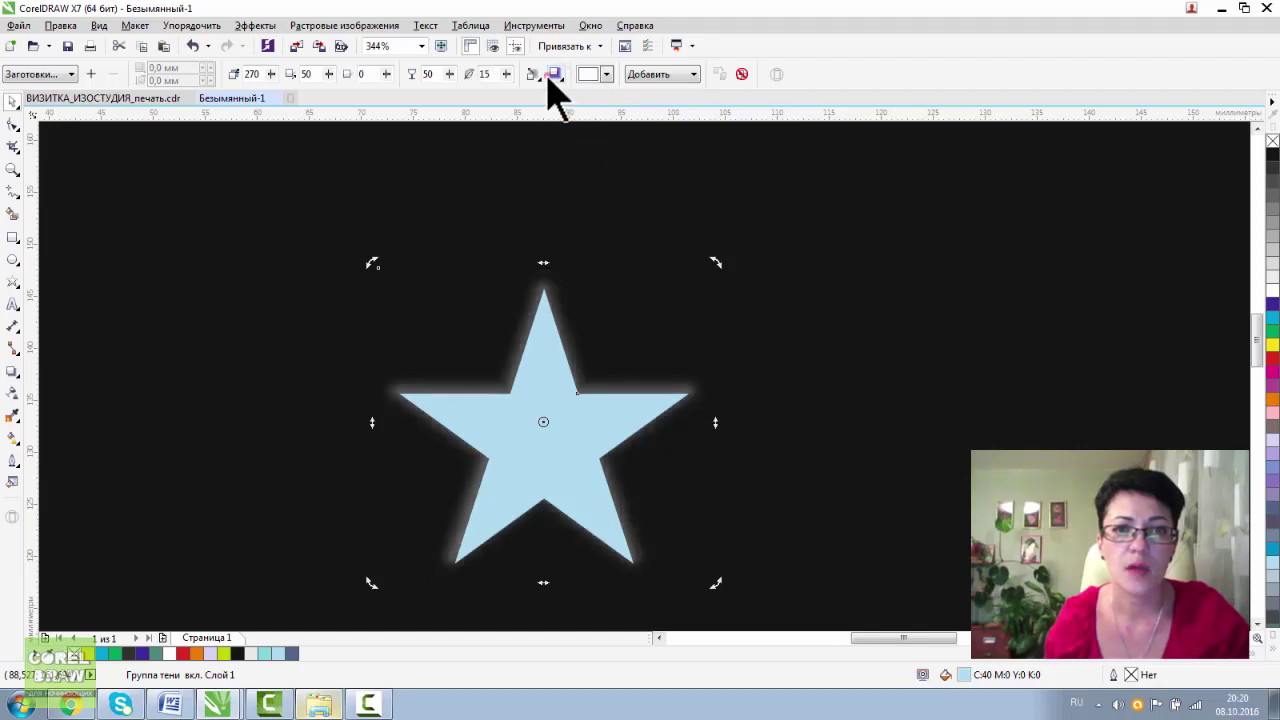
Change the edge style of the star's shadow once more and set the shadow colour to yellow.
left_click(556, 75)
left_click(566, 96)
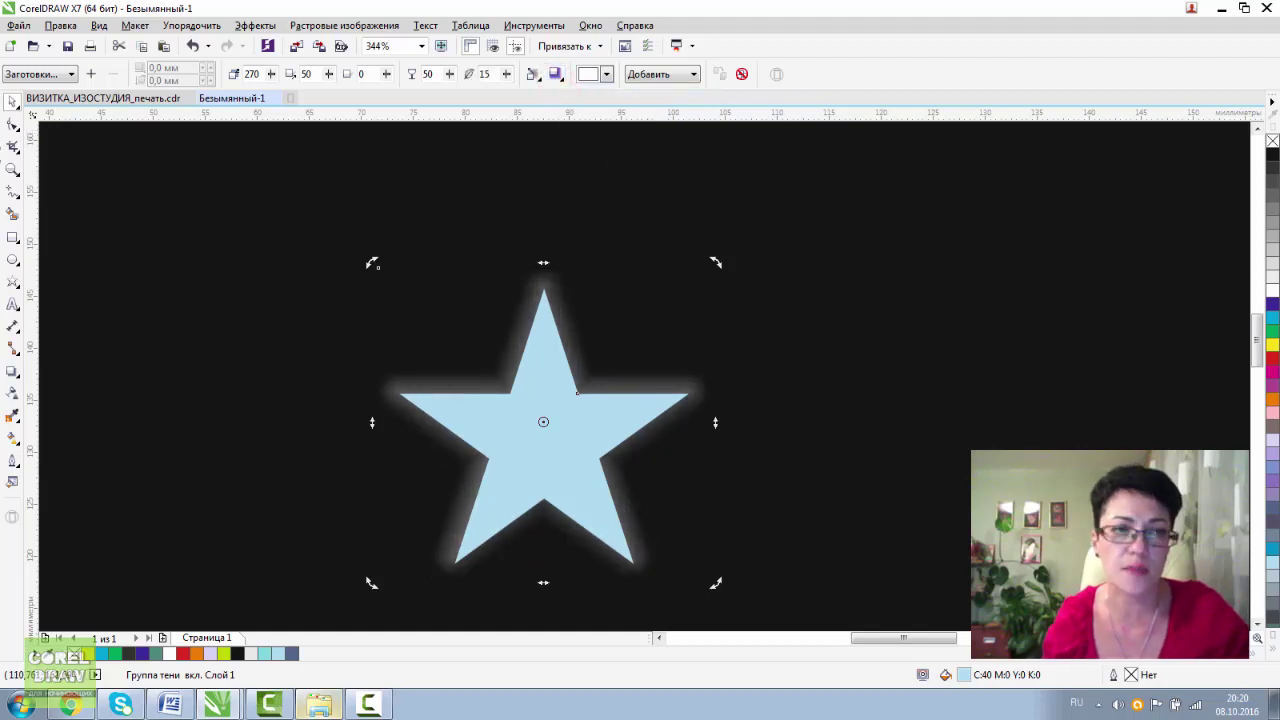
left_click(12, 171)
left_click(111, 74)
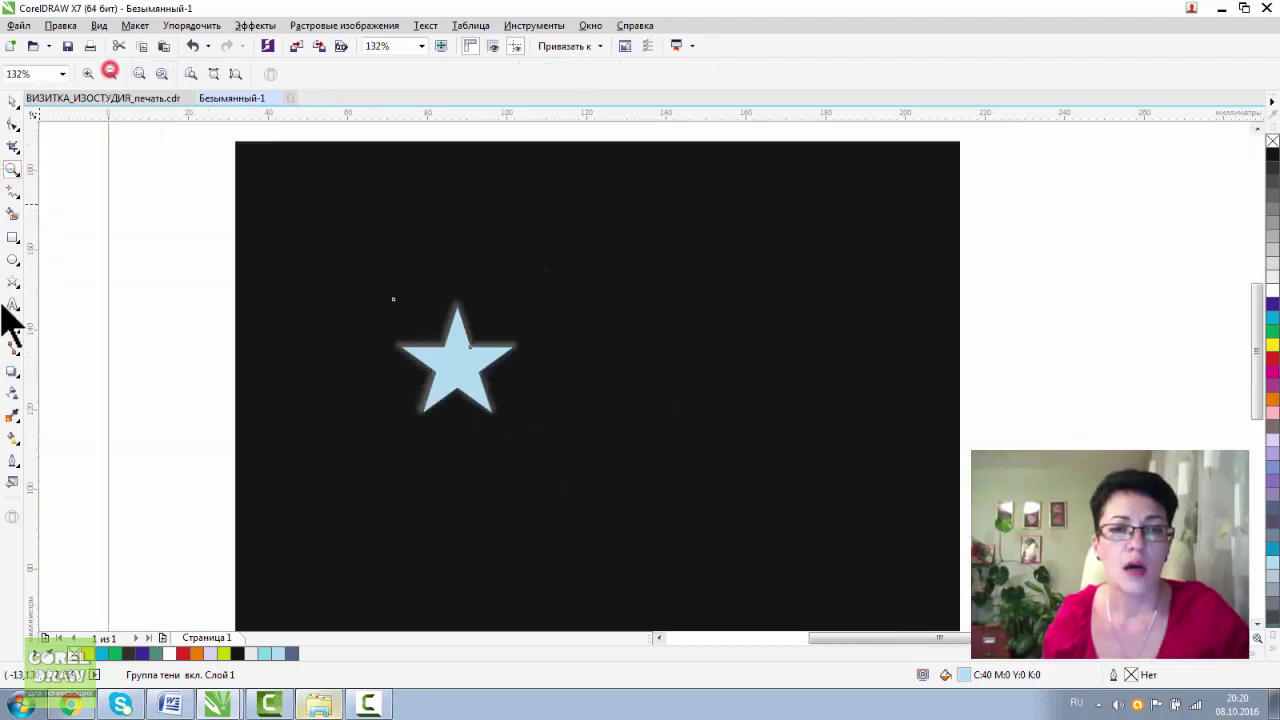
left_click(12, 101)
left_click(463, 298)
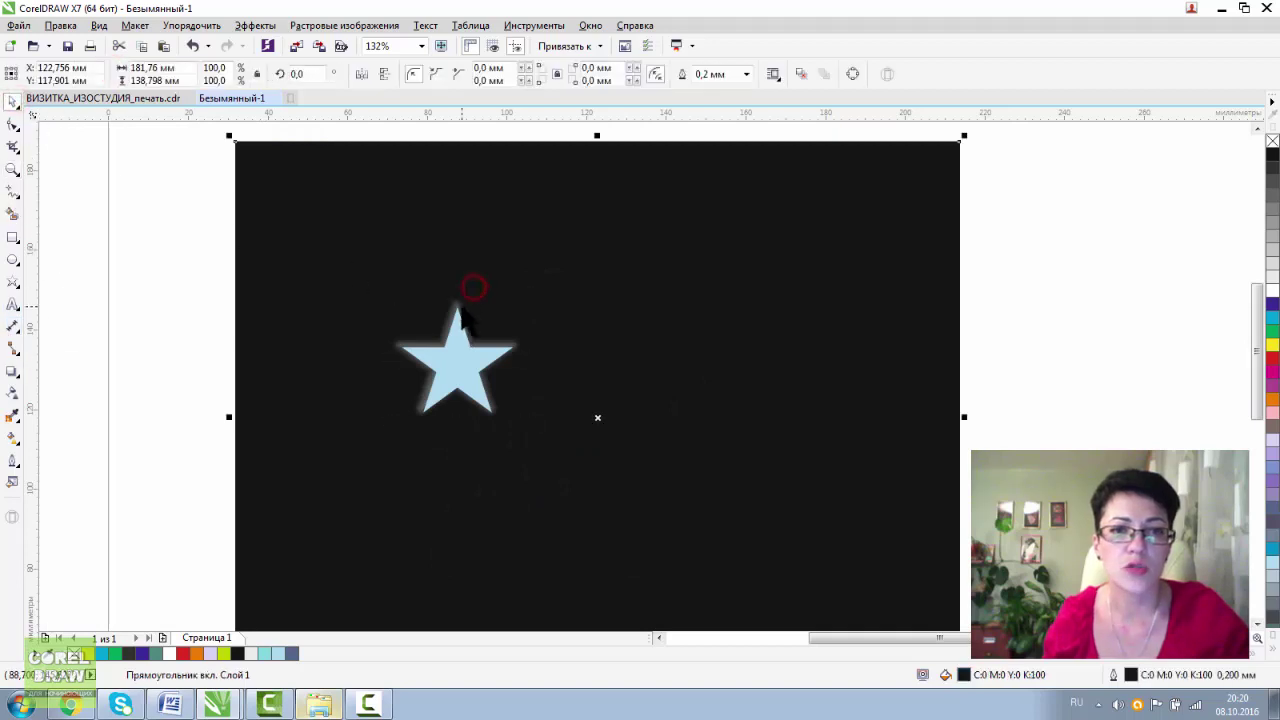
left_click(606, 74)
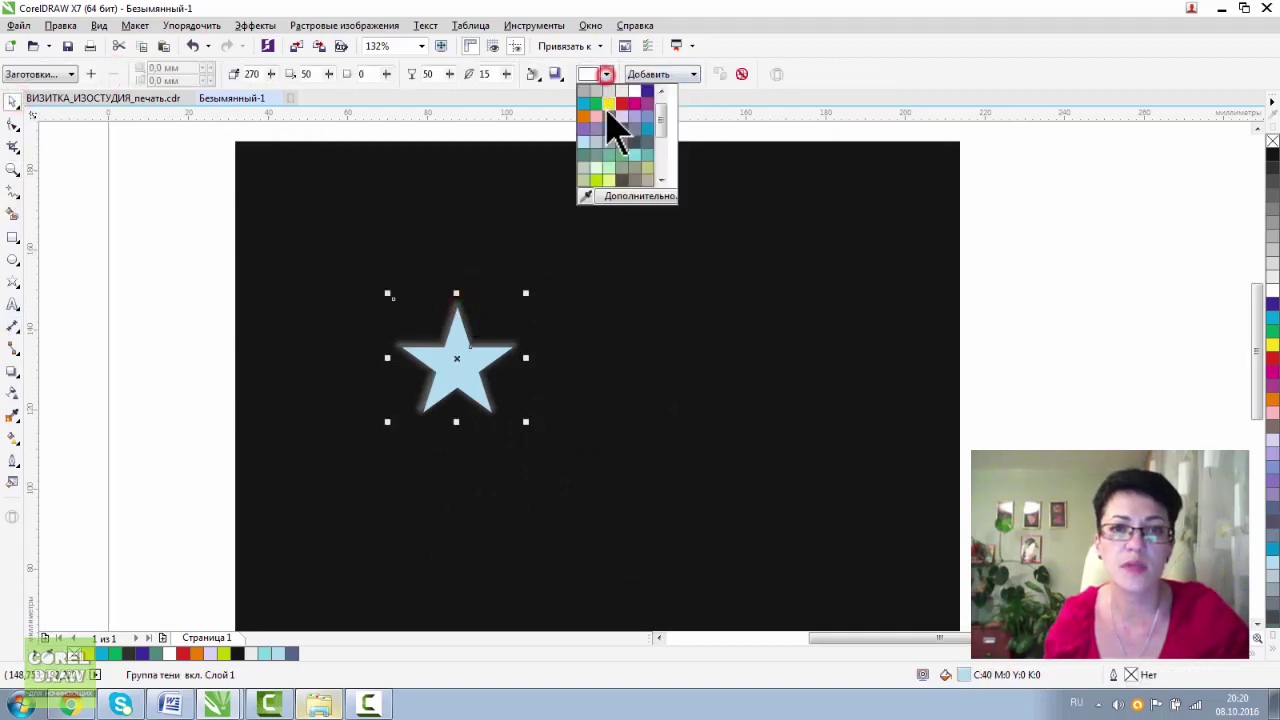
left_click(606, 107)
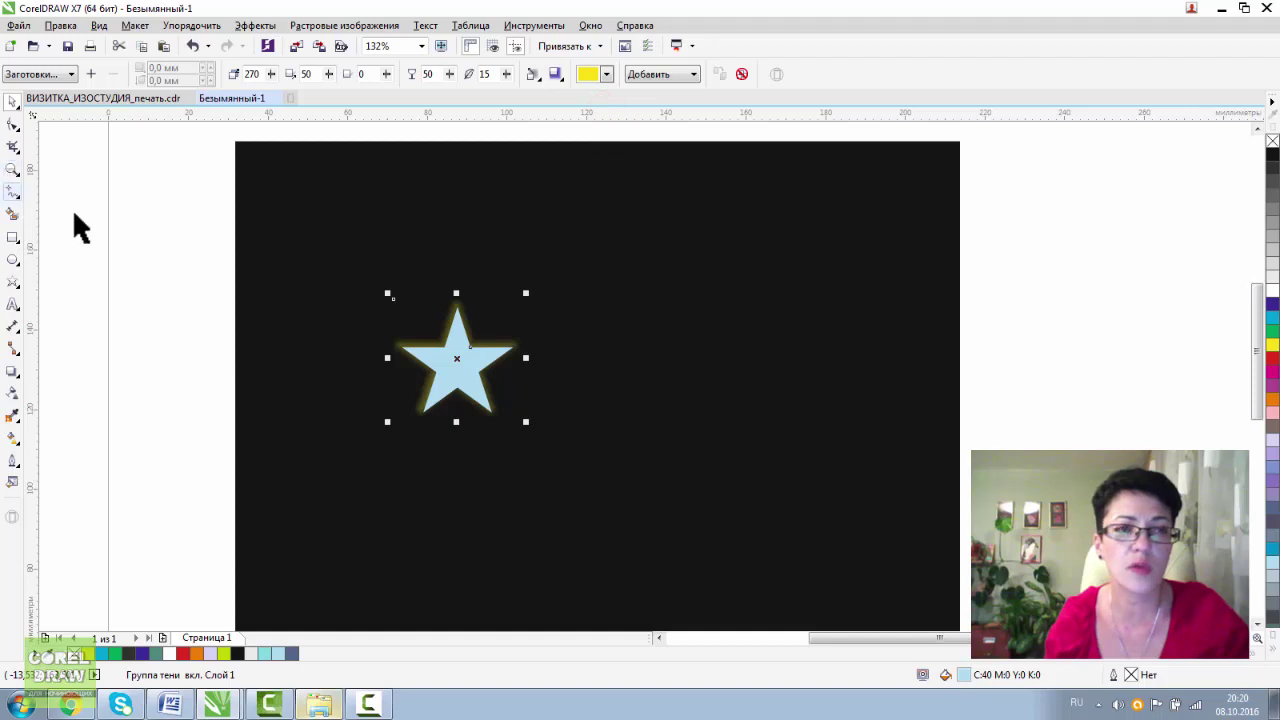
left_click(12, 102)
left_click(195, 343)
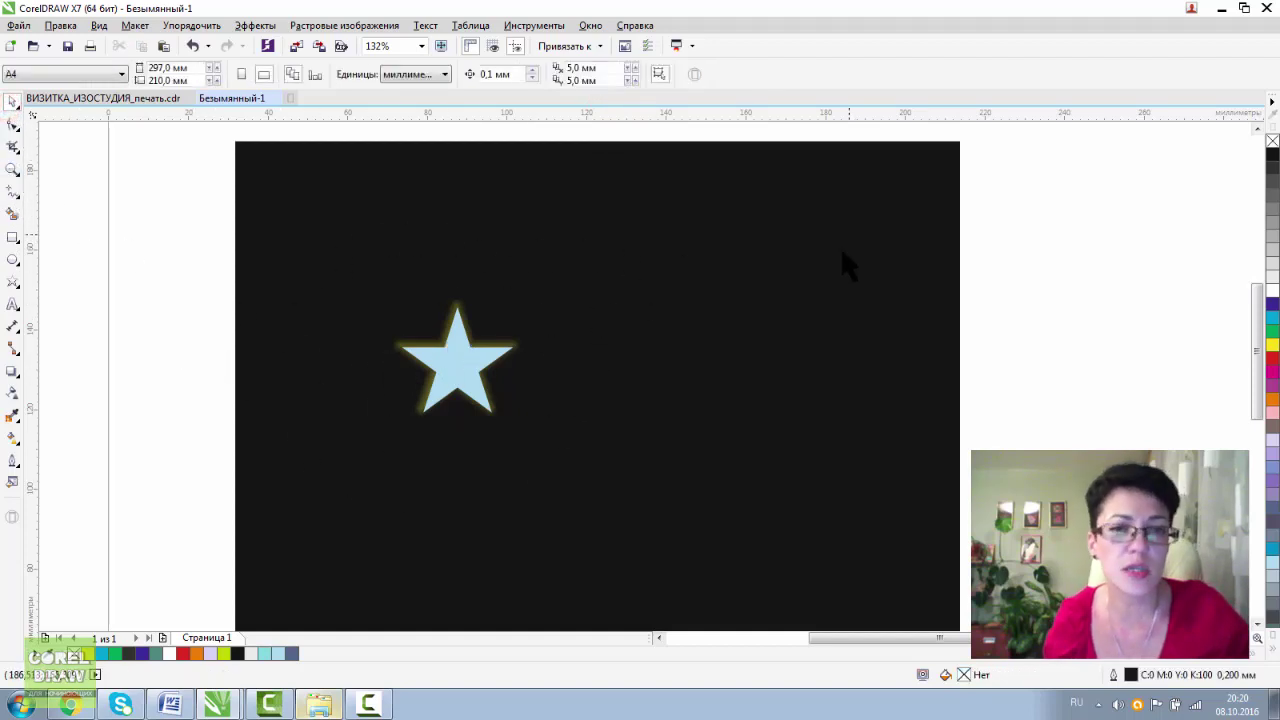
Copy the star without its shadow to the upper-right area of the black rectangle and delete that copy.
left_click(468, 368)
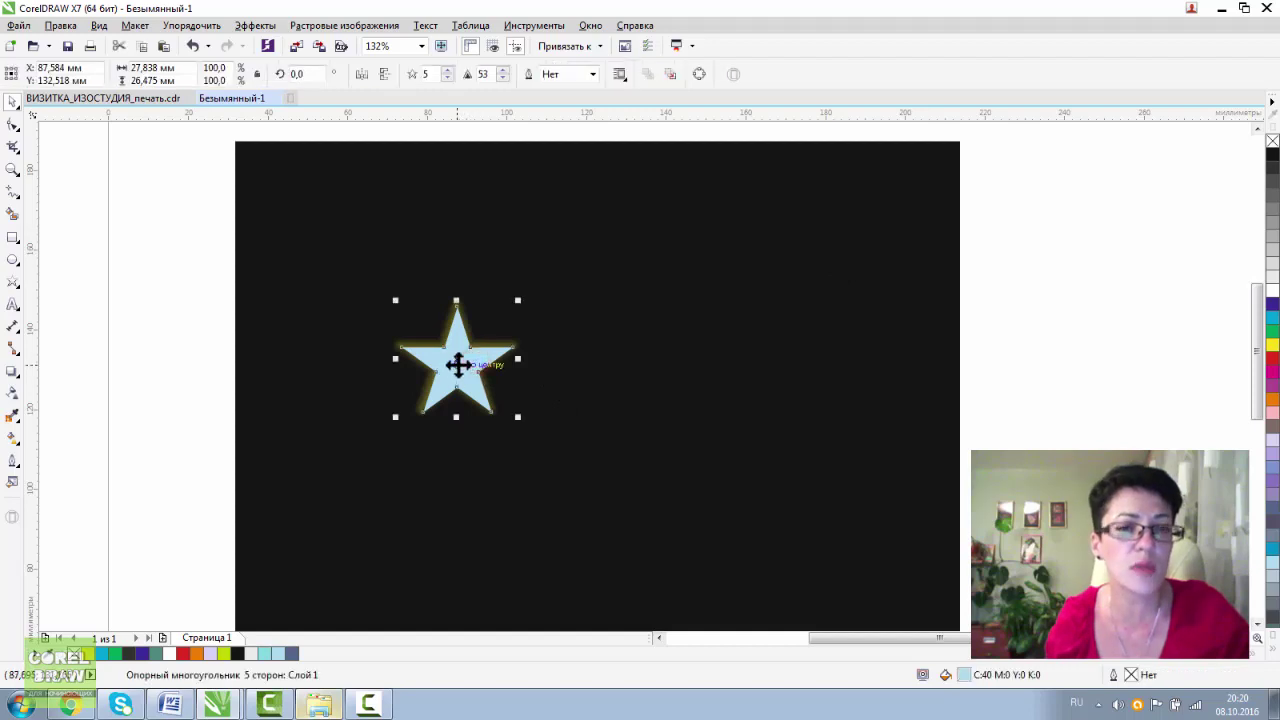
mouse_move(457, 357)
left_mouse_down()
mouse_move(491, 366)
mouse_move(747, 276)
left_mouse_up()
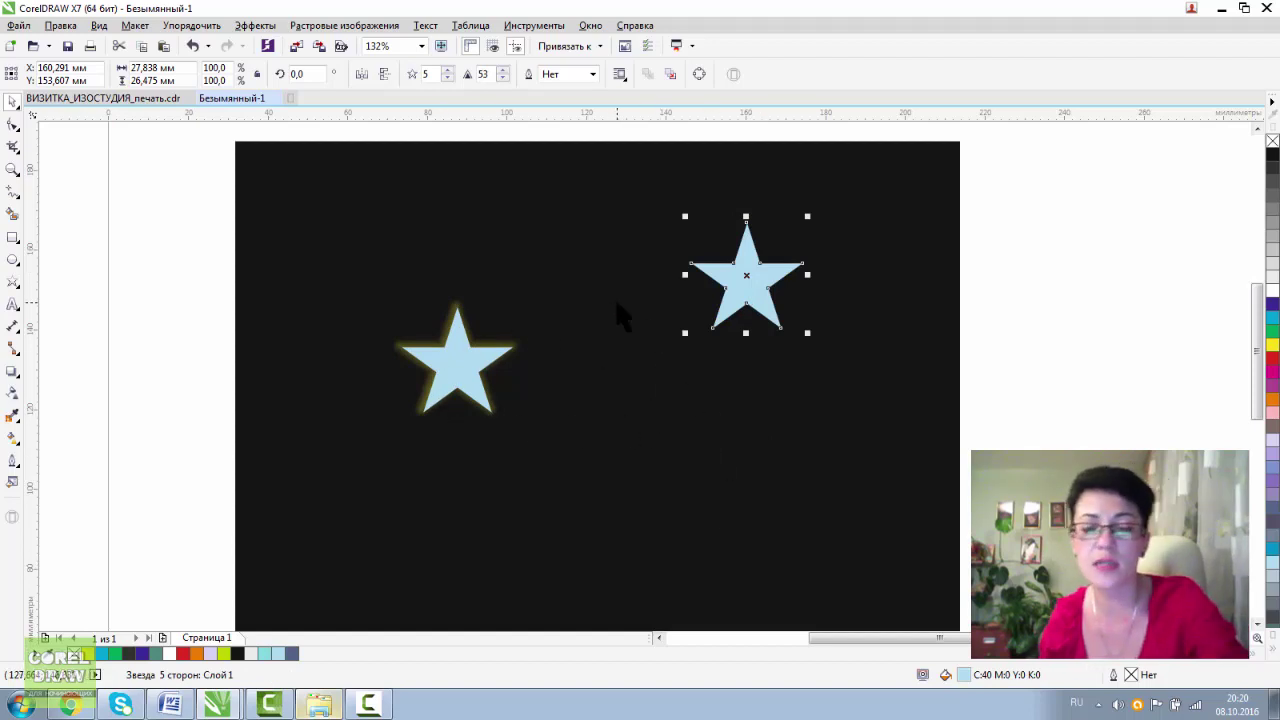
key("Delete")
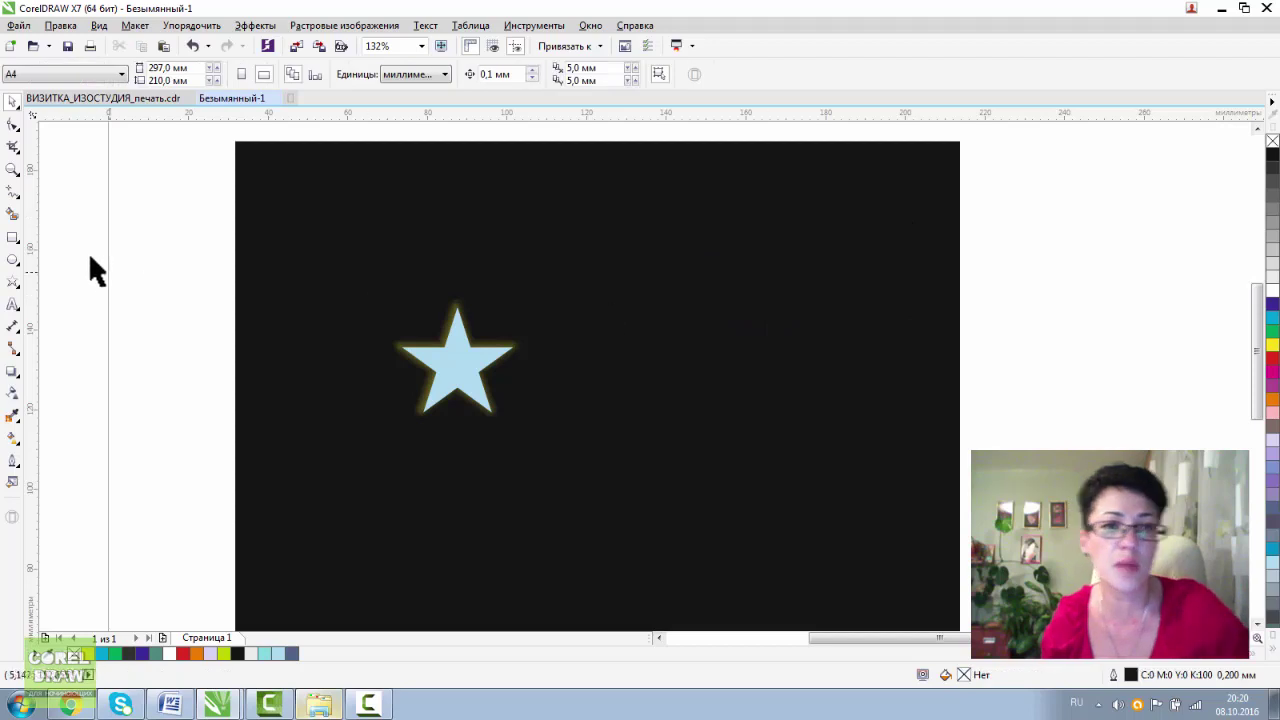
Duplicate the star together with its yellow shadow into the upper-right area of the black rectangle.
left_click_drag(140, 202, 737, 548)
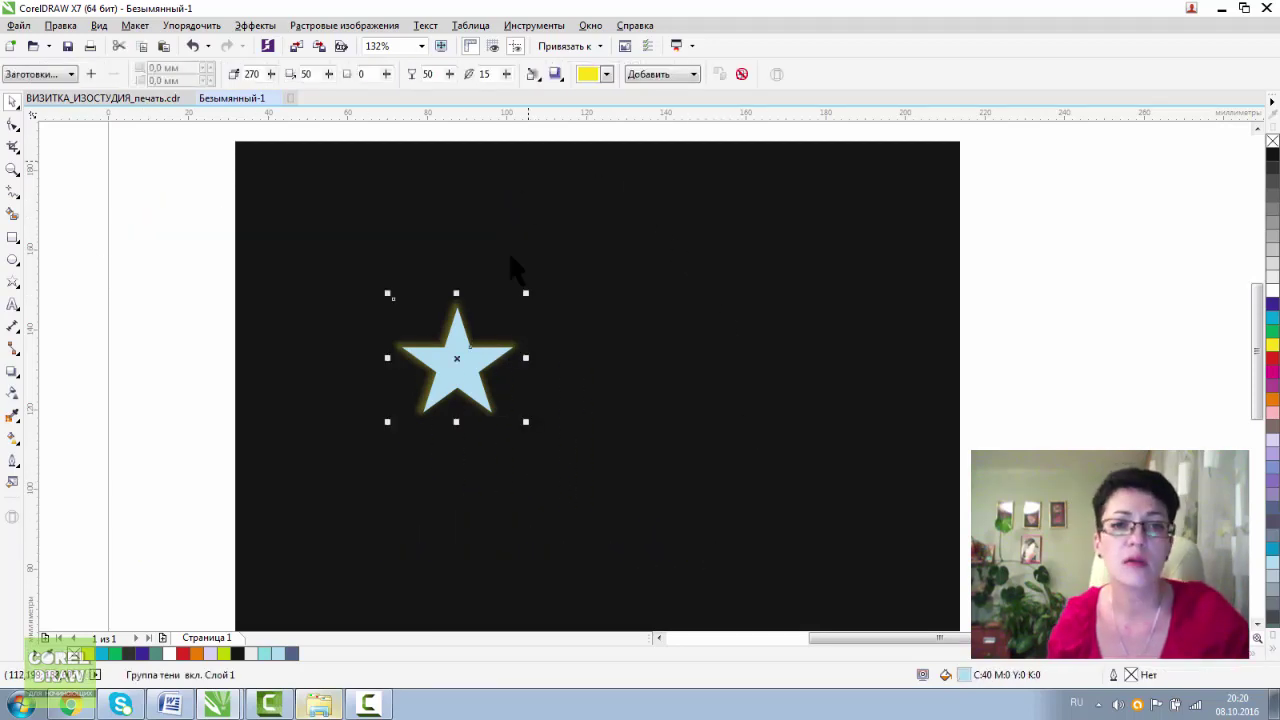
left_click_drag(445, 350, 715, 260)
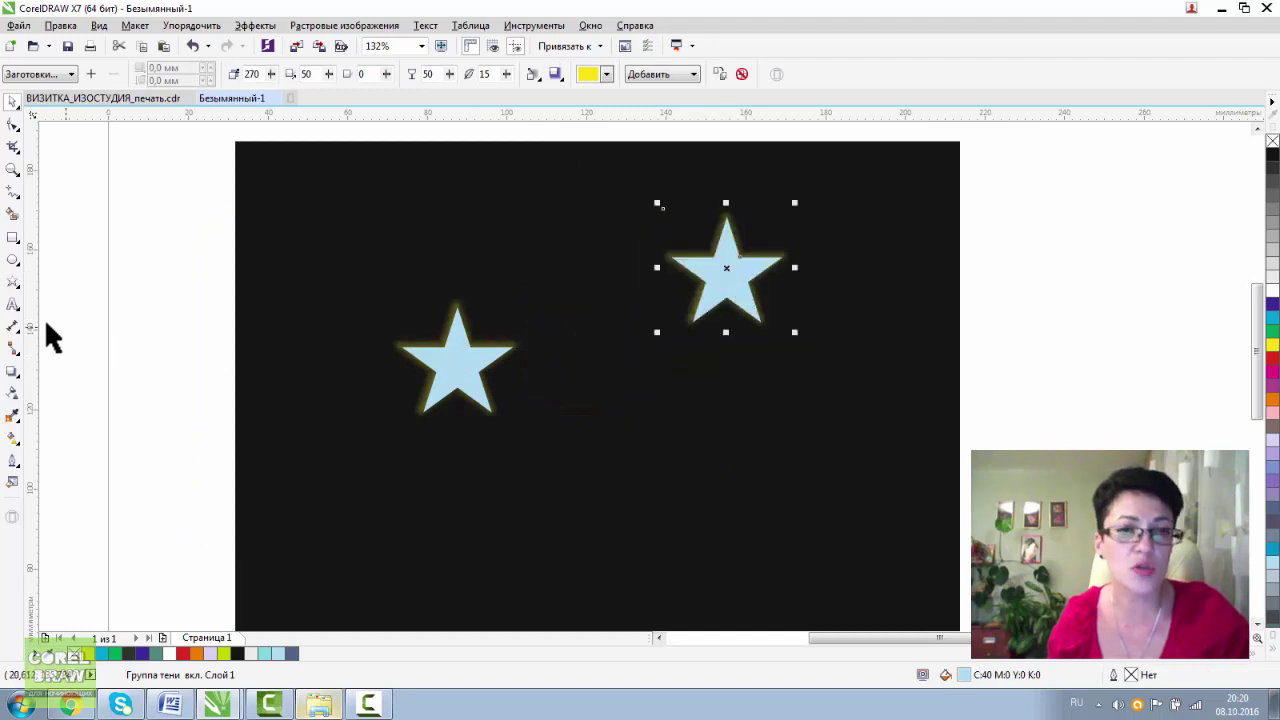
left_click(124, 318)
Break apart the original star's shadow group so the star and shadow become separate objects.
left_click(456, 360)
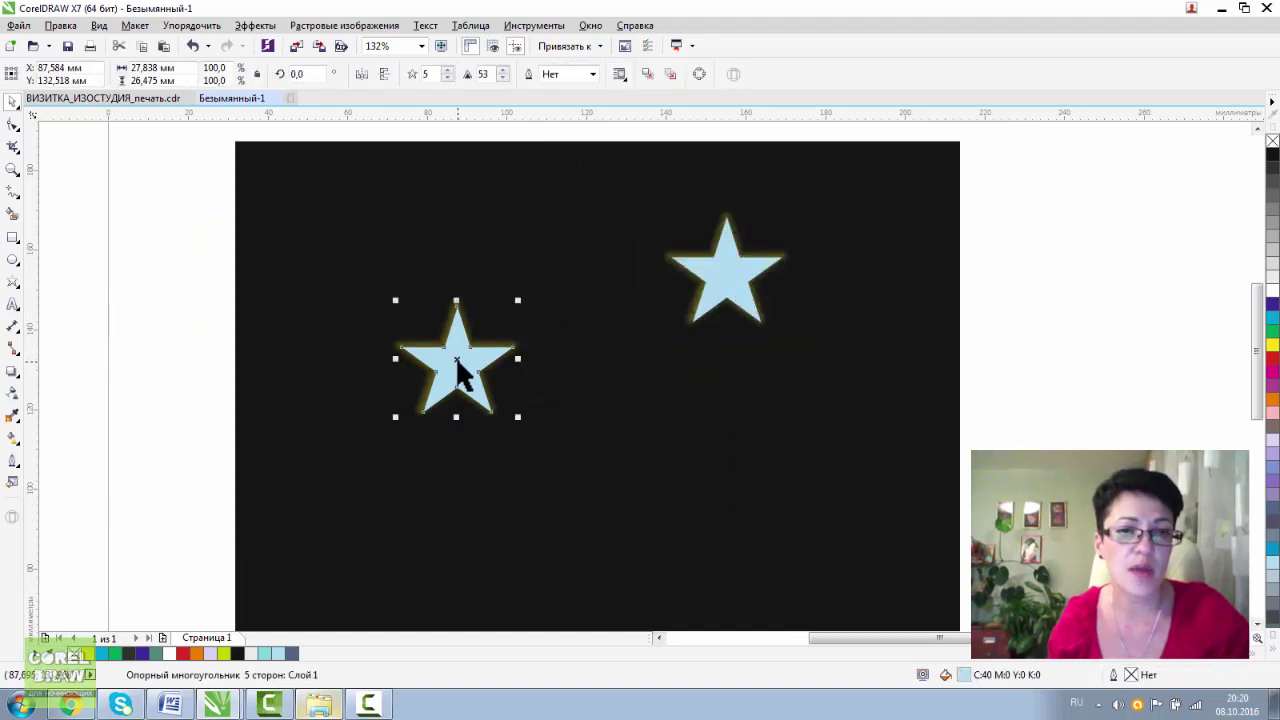
right_click(457, 370)
left_click(400, 349)
left_click(392, 347)
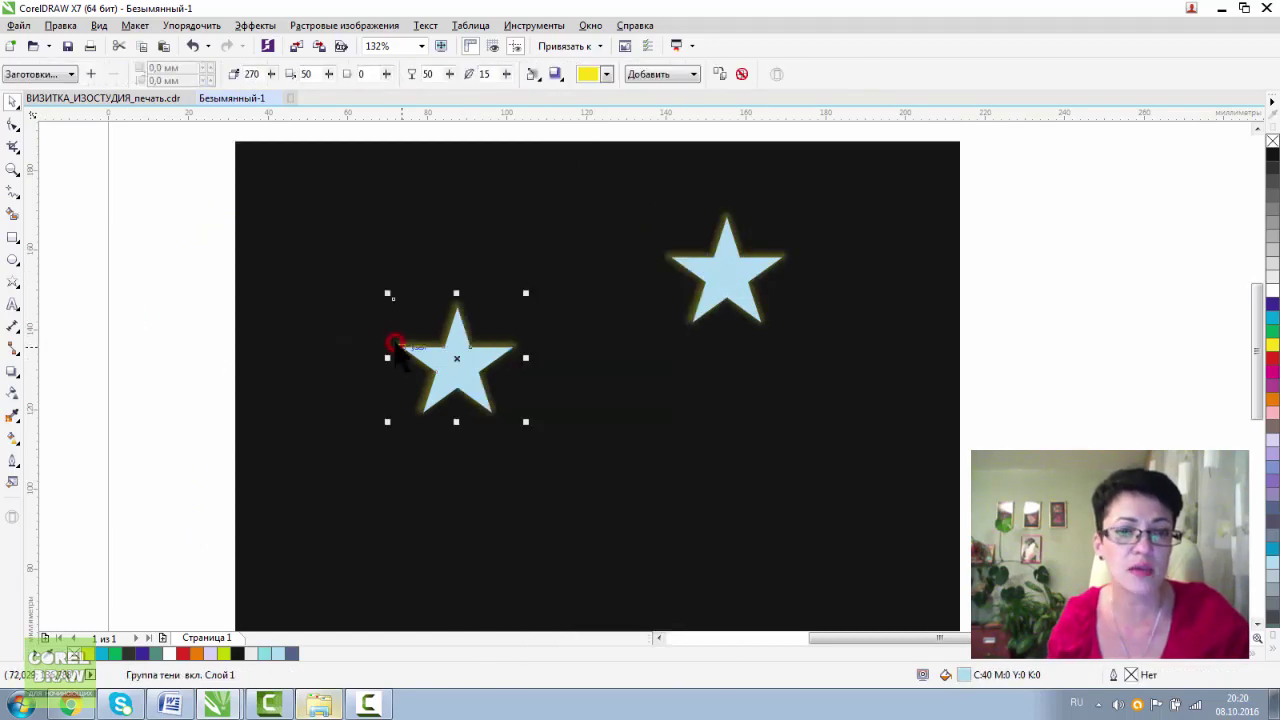
right_click(395, 343)
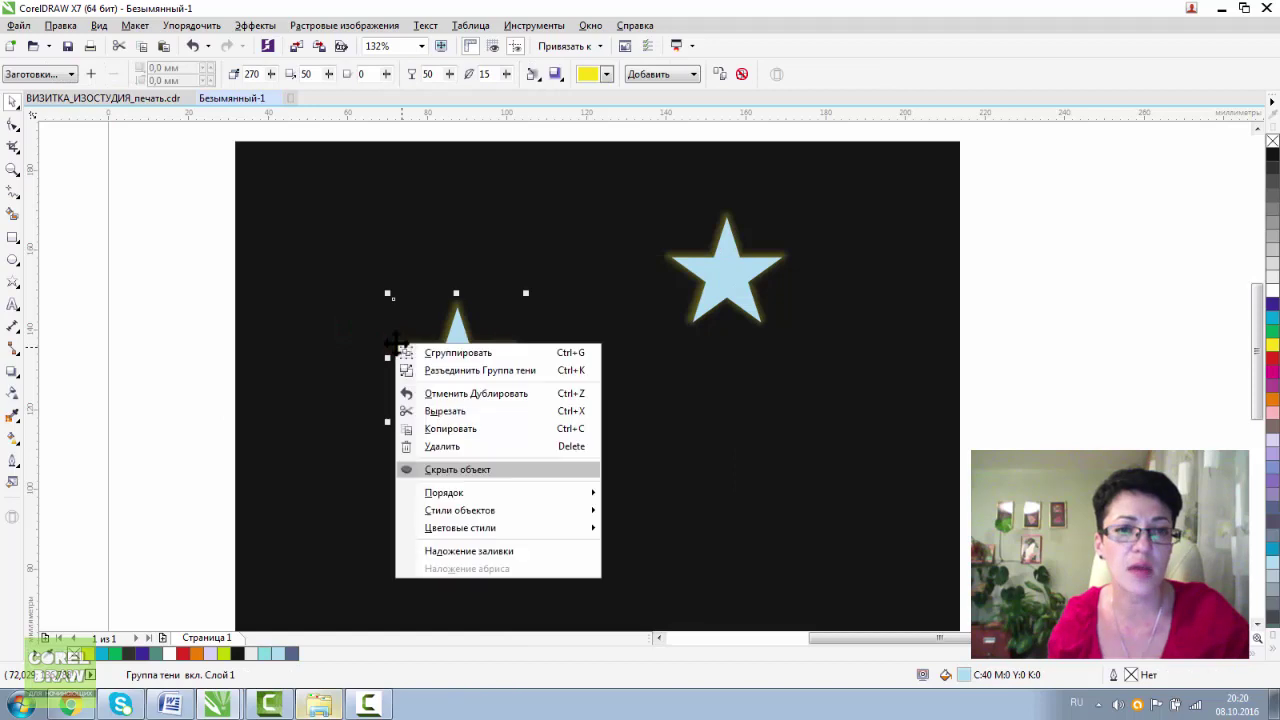
left_click(440, 370)
left_click(322, 322)
Move the star down and right off its yellow shadow, and shift the shadow to about X 73, Y 125 mm.
left_click(456, 361)
left_click_drag(470, 385, 611, 436)
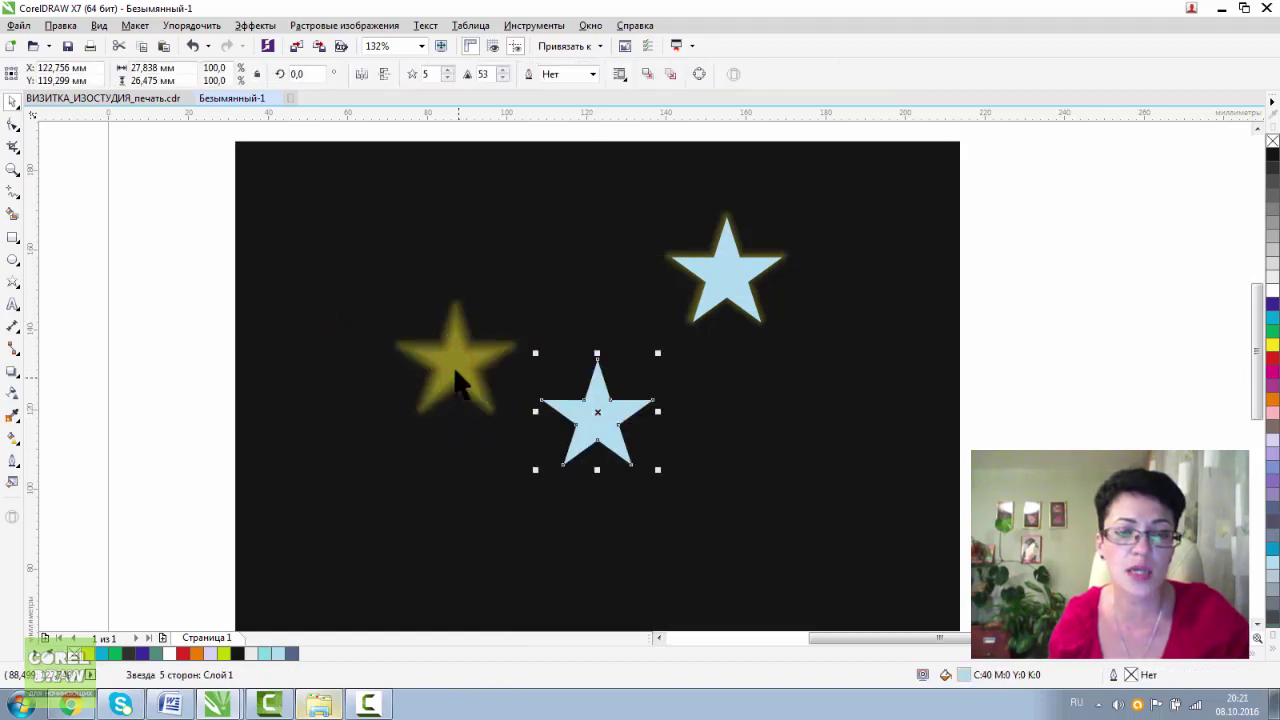
left_click(12, 172)
left_click_drag(349, 271, 760, 535)
left_click(12, 101)
left_click(428, 328)
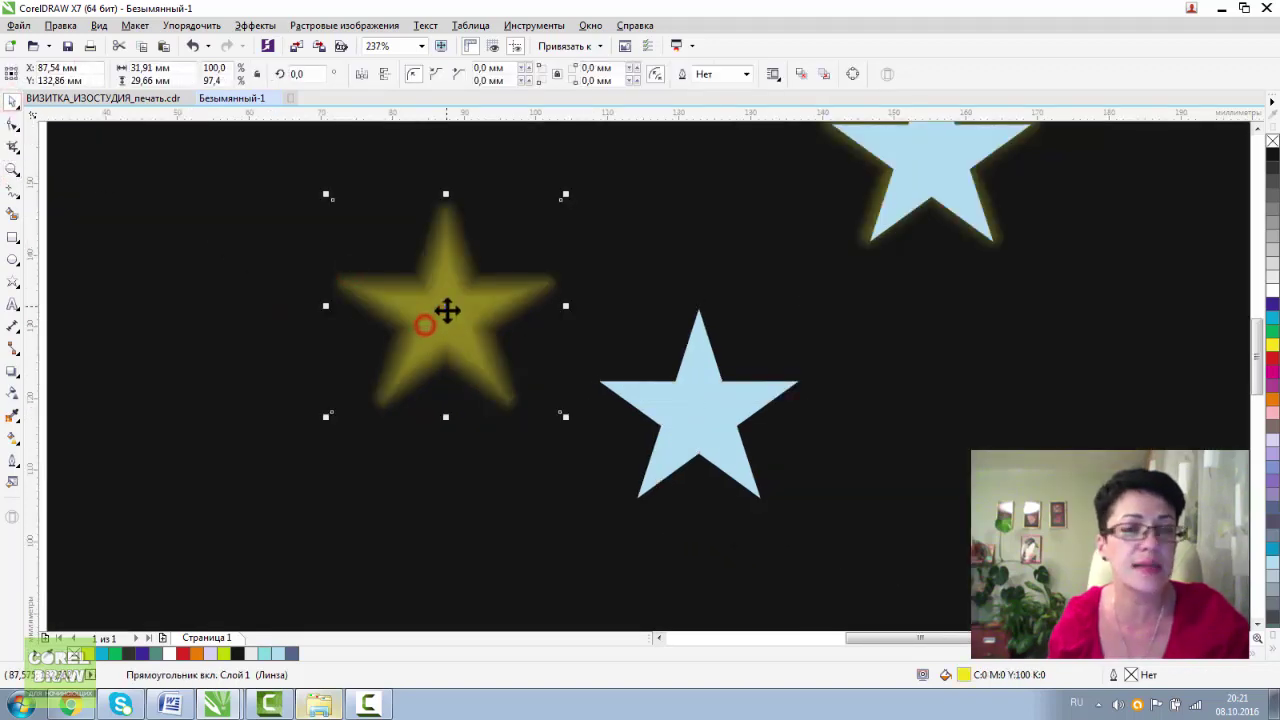
left_click_drag(449, 309, 347, 363)
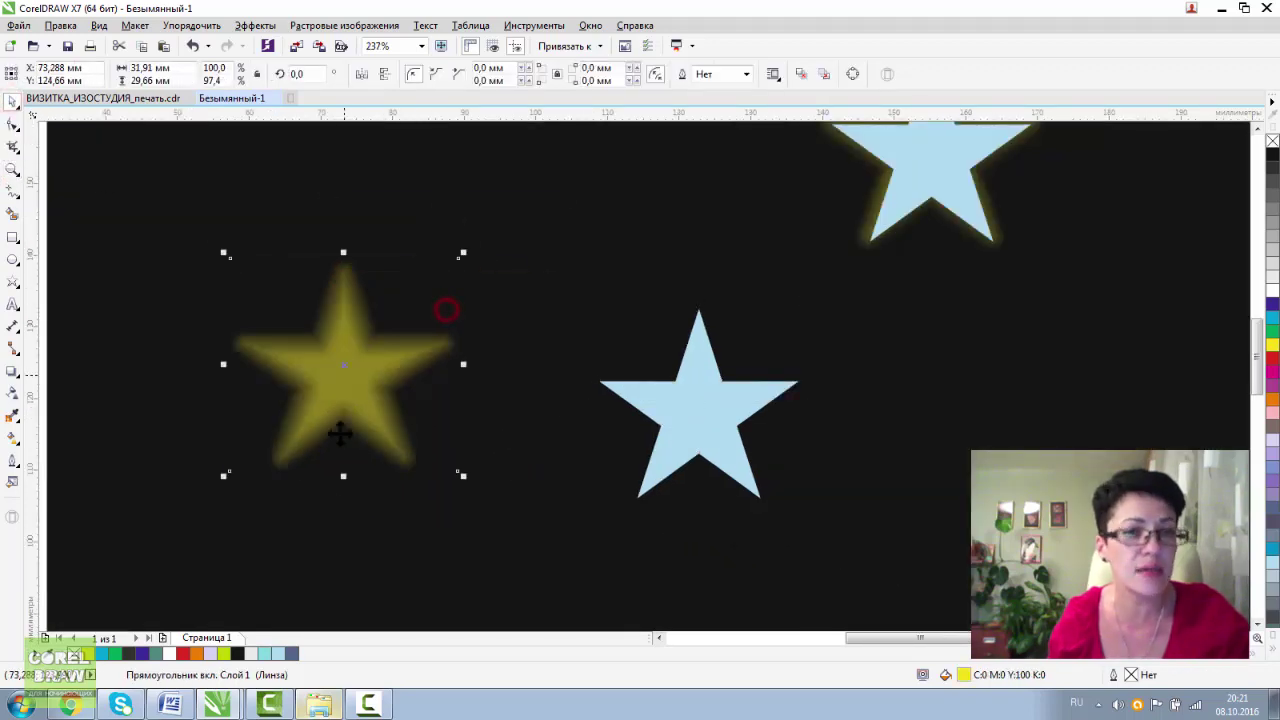
Place the star back over the detached yellow shadow, slightly lower than it, at about X 71, Y 133 mm.
left_click(12, 172)
left_click_drag(303, 305, 364, 353)
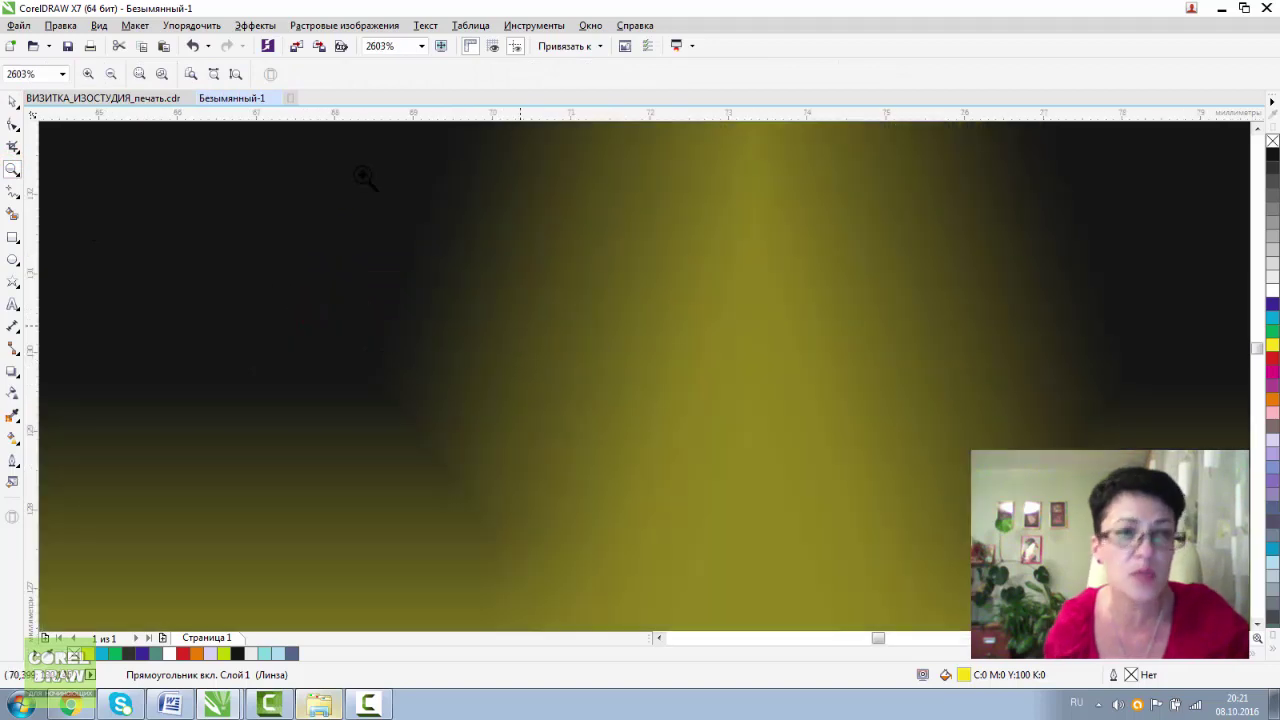
left_click(115, 74)
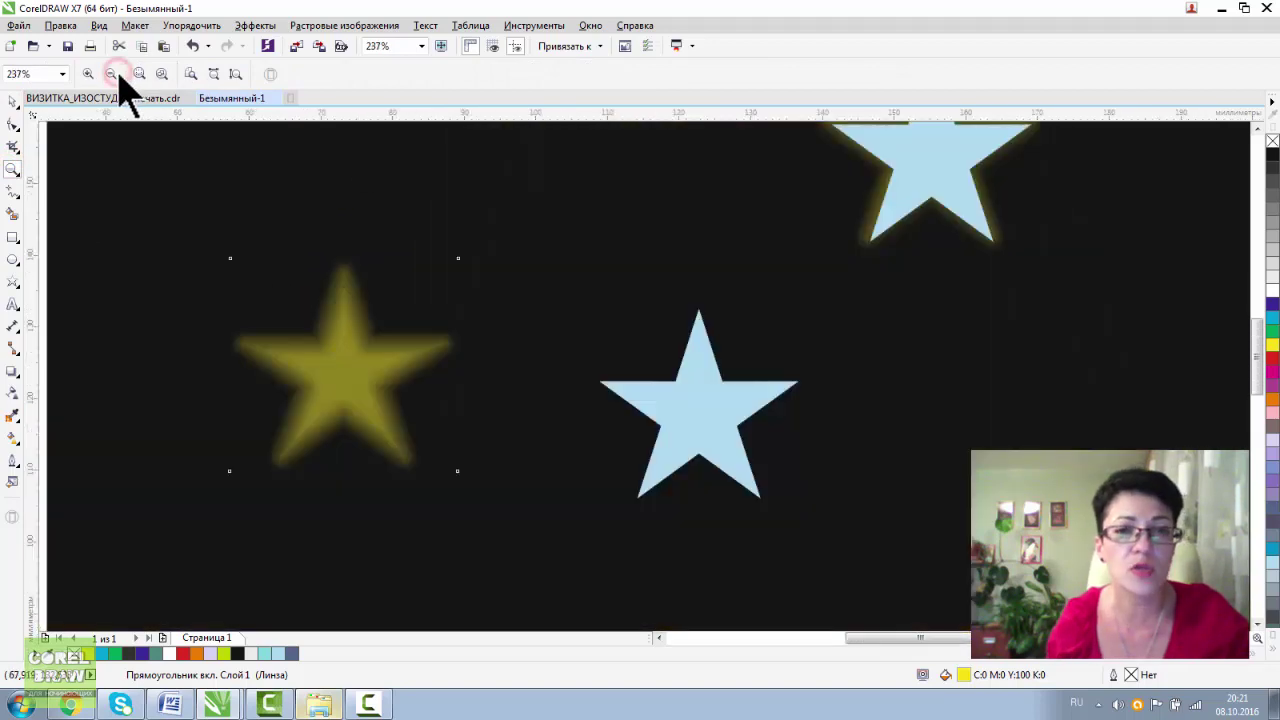
left_click(12, 101)
left_click(740, 443)
left_click_drag(740, 445, 360, 313)
left_click(343, 351)
left_click(12, 170)
left_click(111, 76)
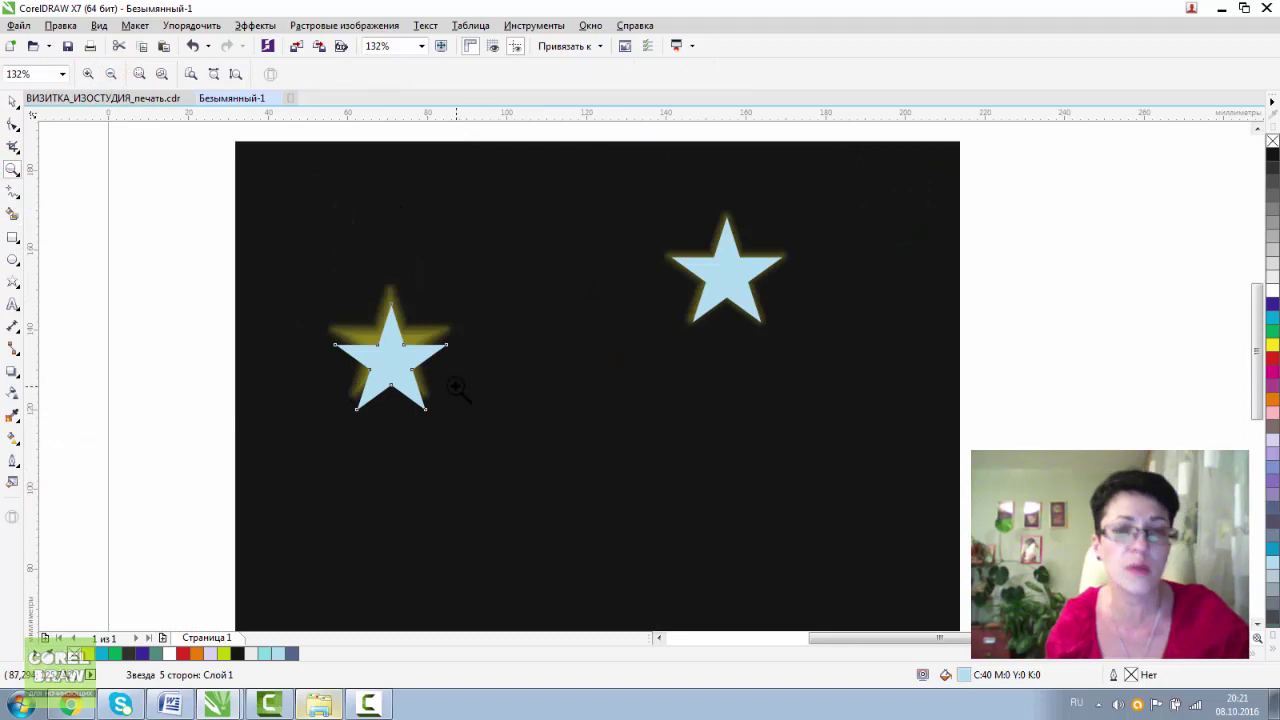
key("space")
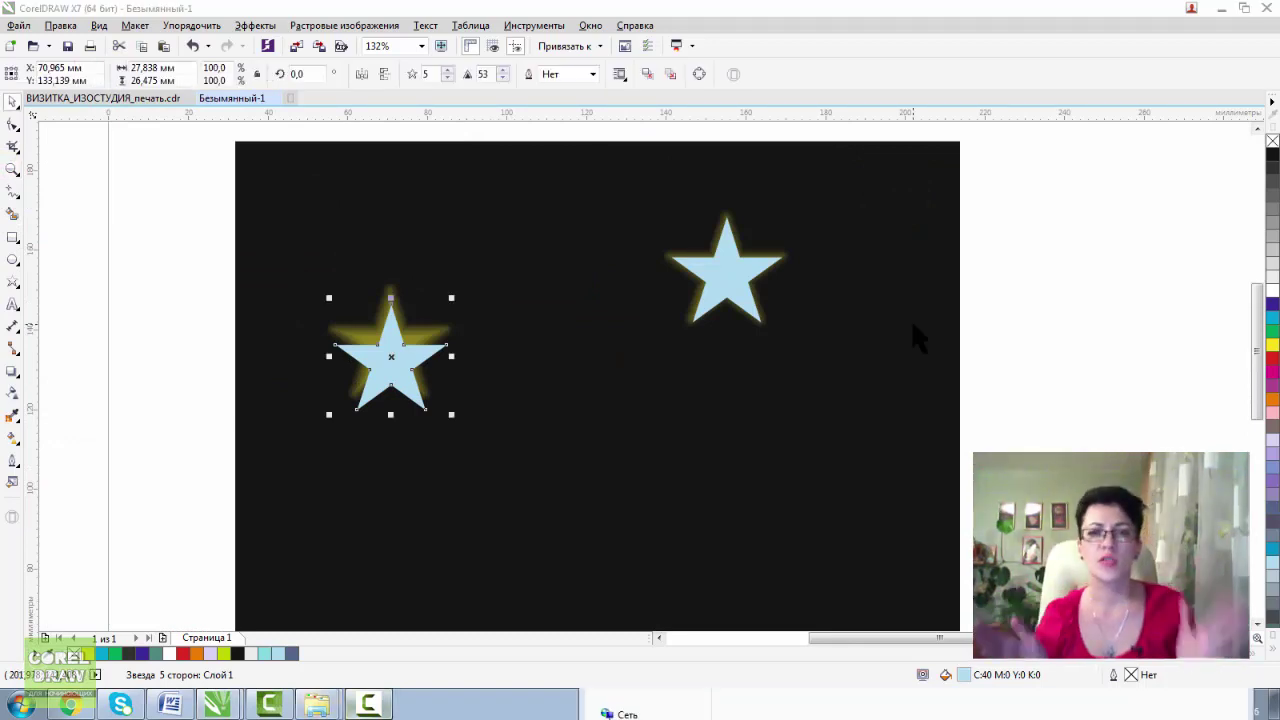